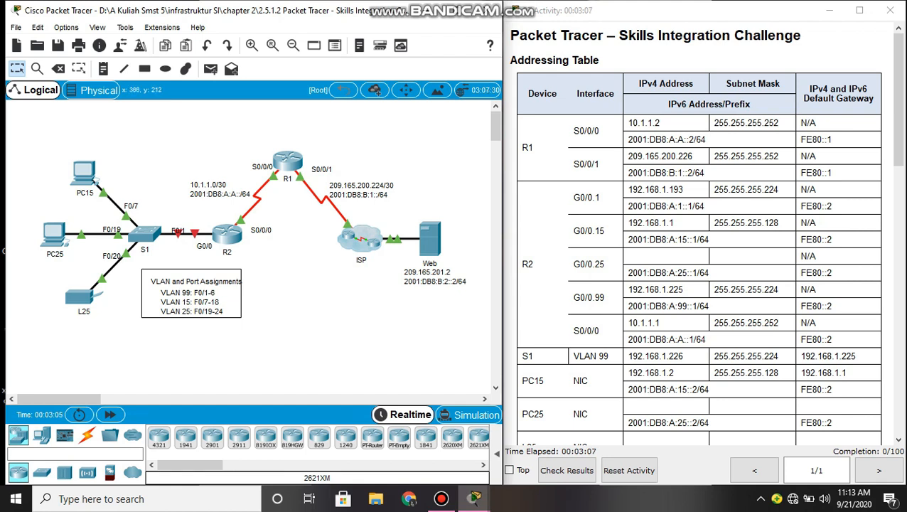
- Log into R2's console with the console password, then enter privileged and global configuration mode
left_click(227, 235)
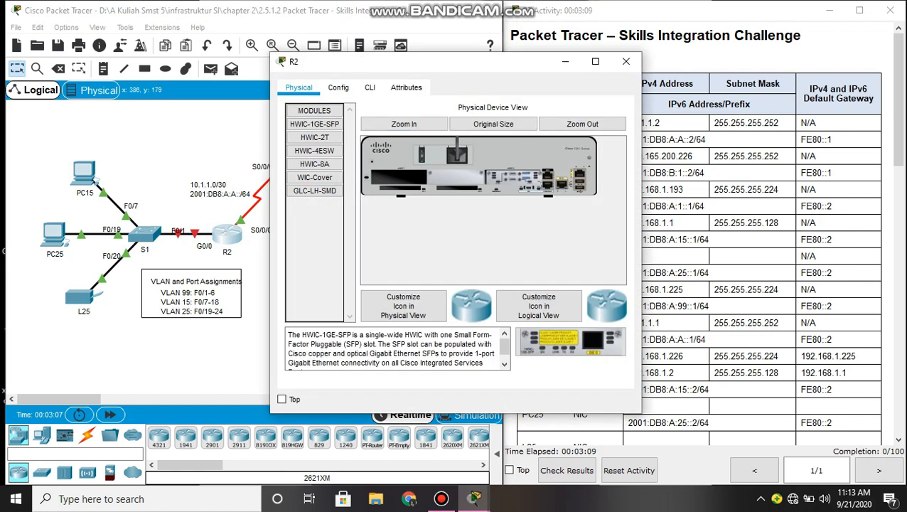
left_click(369, 87)
key("Return")
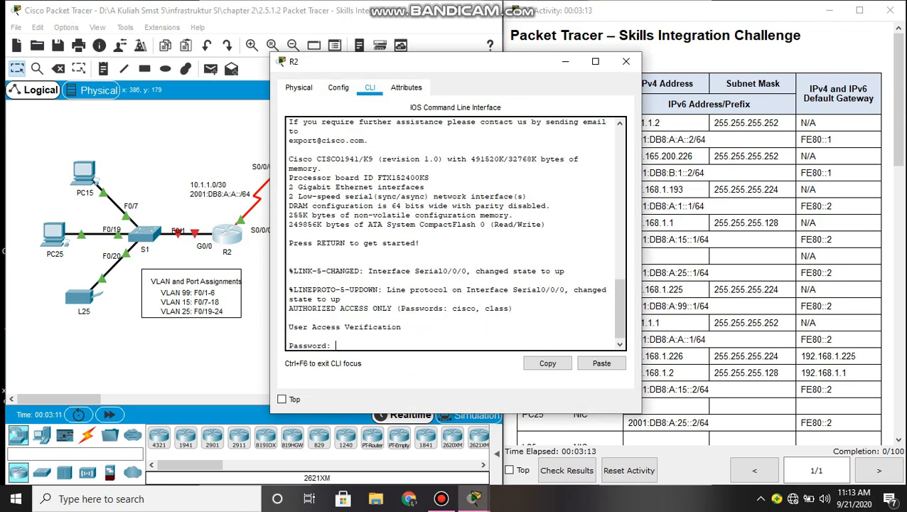
type("cisco")
key("Return")
type("ena")
key("Tab")
key("Return")
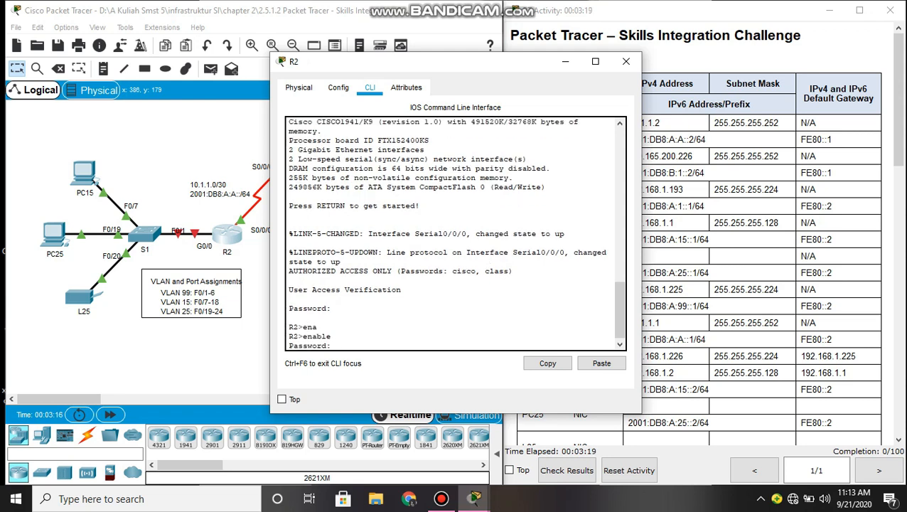
key("Return")
type("conf t")
key("Return")
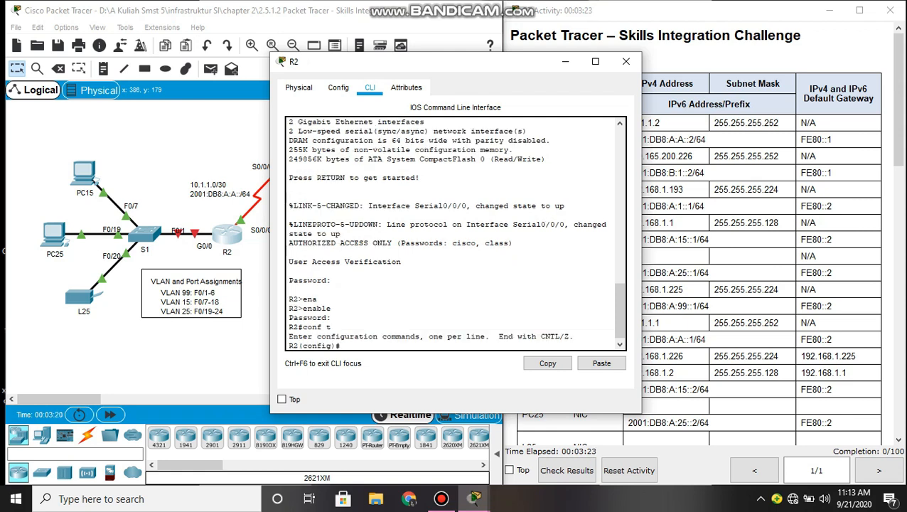
- Enable interface GigabitEthernet0/0 with no shutdown
type("in")
key("Tab")
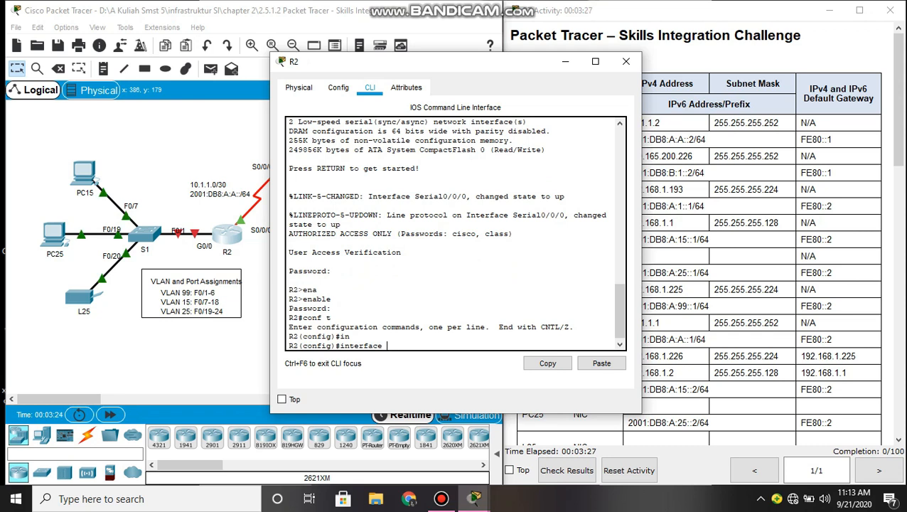
type("g0/0")
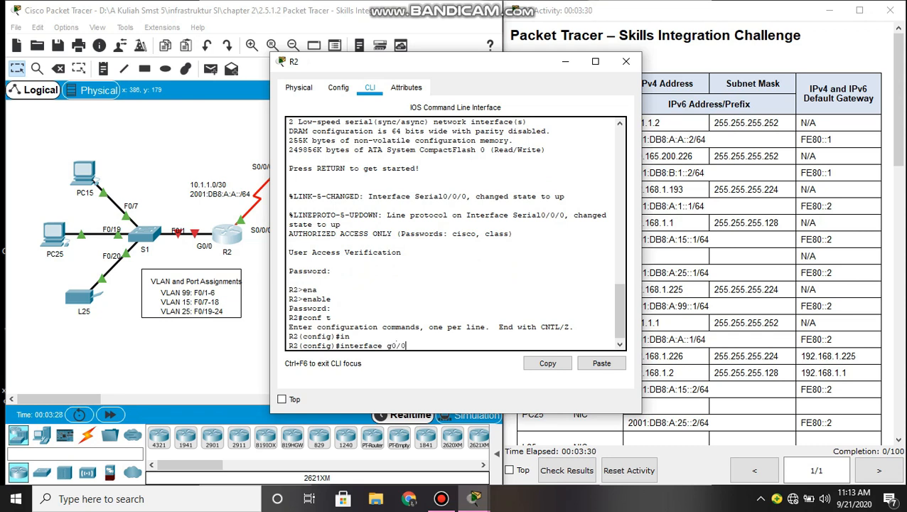
key("Return")
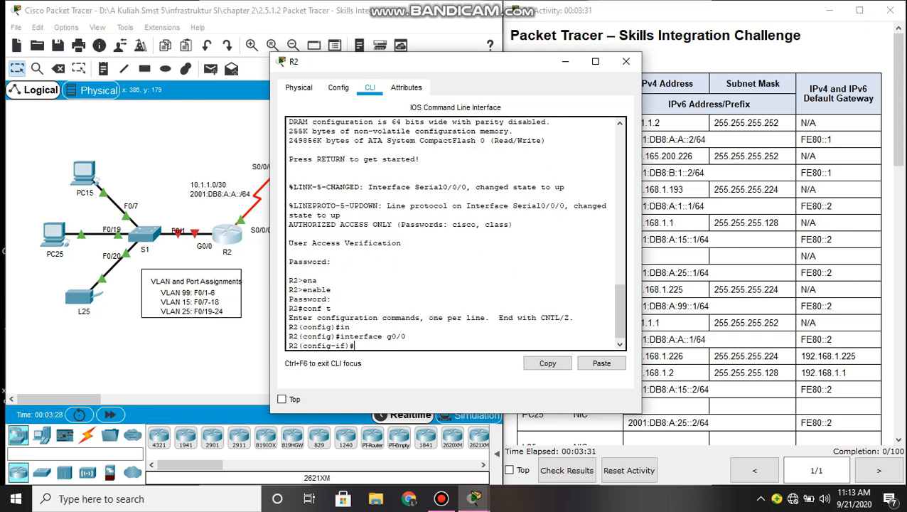
type("no sh")
key("Tab")
key("Return")
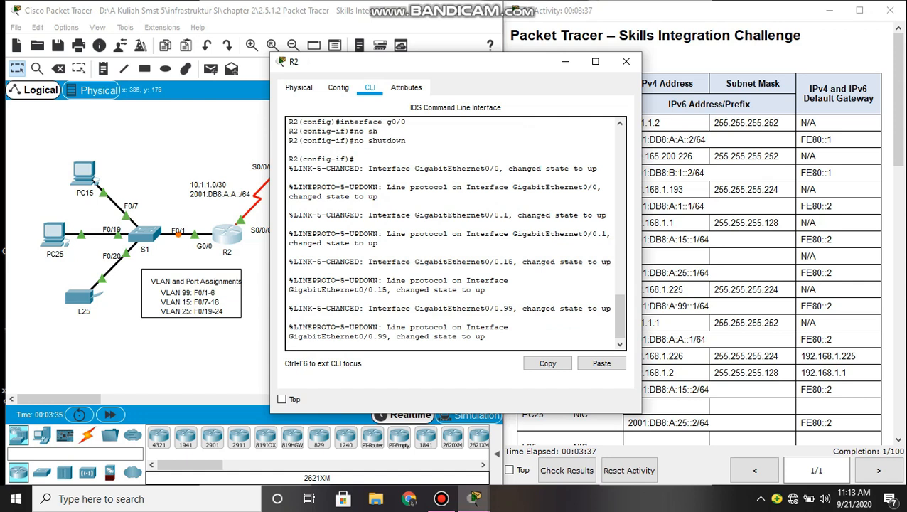
type("in")
key("Tab")
- Enter subinterface G0/0.1 and set its encapsulation to dot1Q VLAN 1
type("t")
key("Tab")
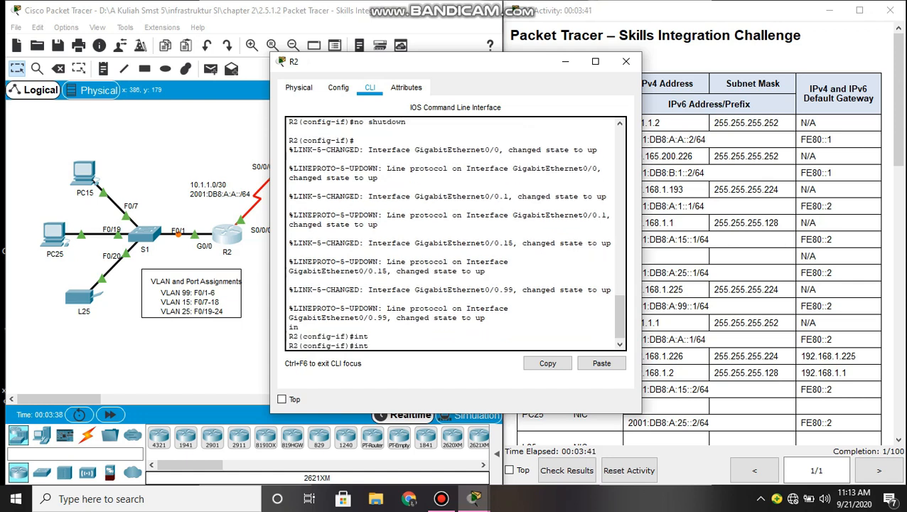
type("g0/0.1")
key("Return")
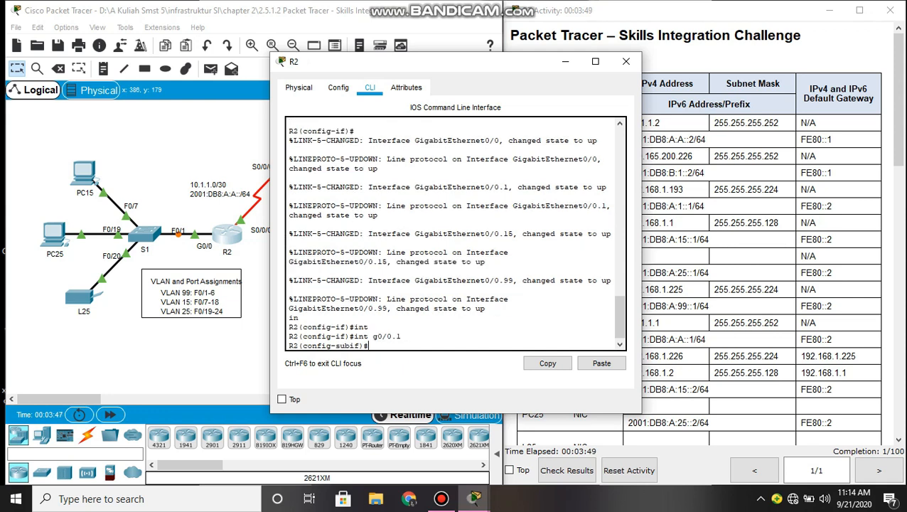
type("en")
key("Tab")
type("d")
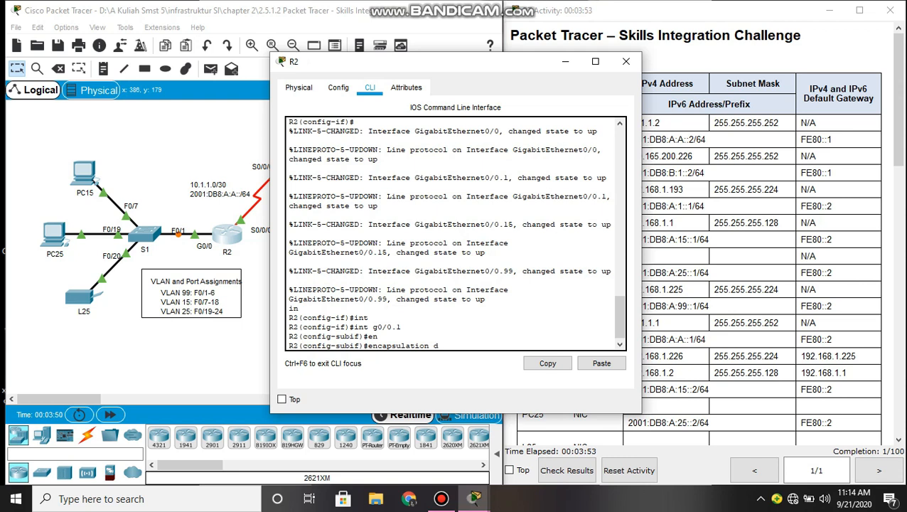
type("o")
key("Tab")
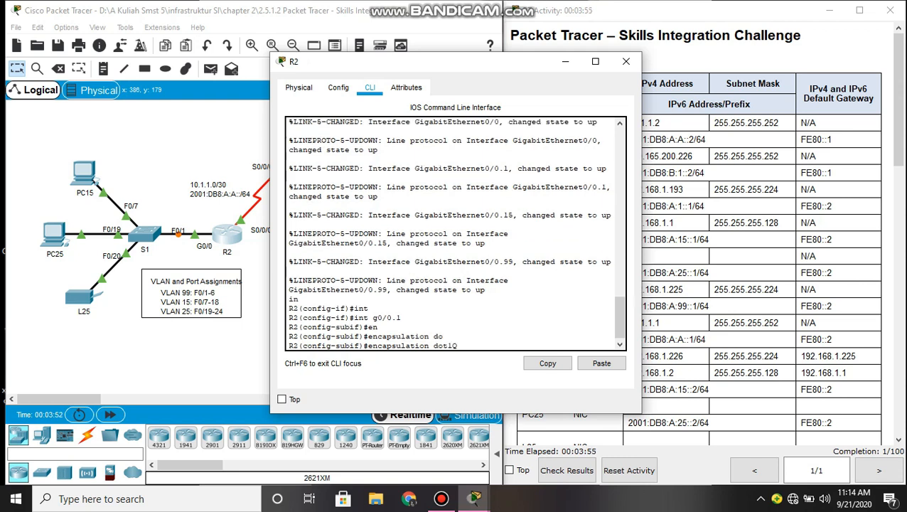
type("1")
key("Return")
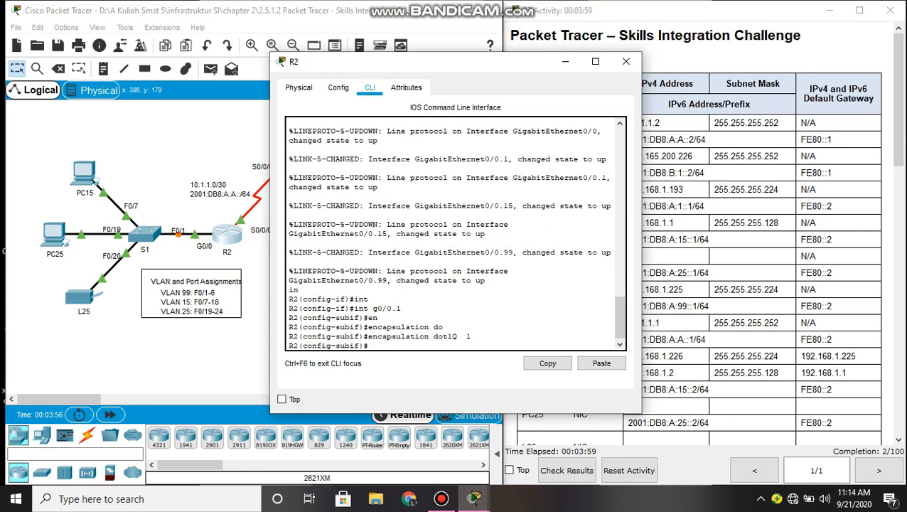
- Assign G0/0.1 the address 192.168.1.193 255.255.255.224, pasted from the addressing table
type("ip ad")
key("Tab")
left_click(695, 185)
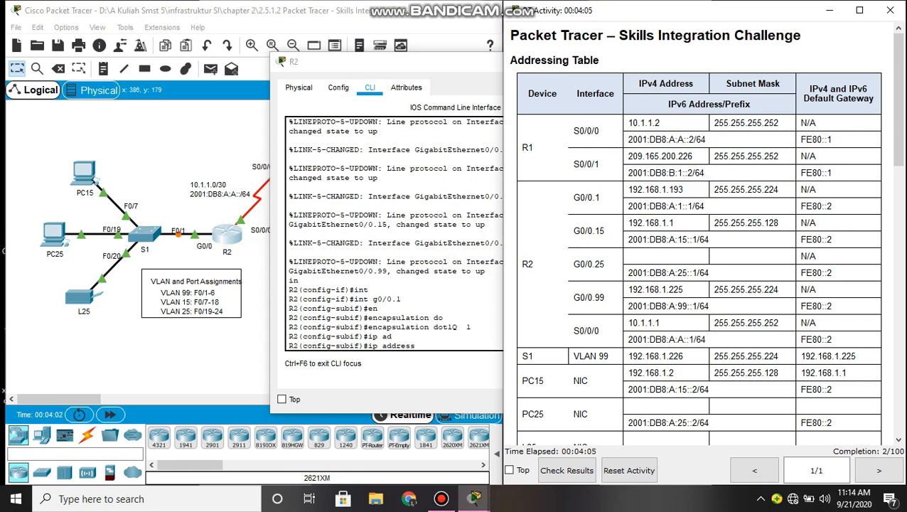
left_click_drag(628, 189, 682, 189)
key("ctrl+c")
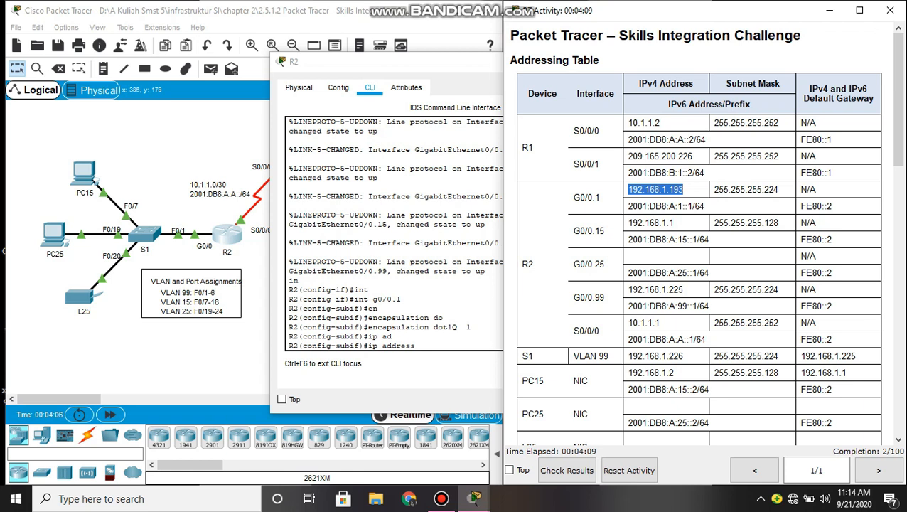
left_click(423, 346)
right_click(427, 350)
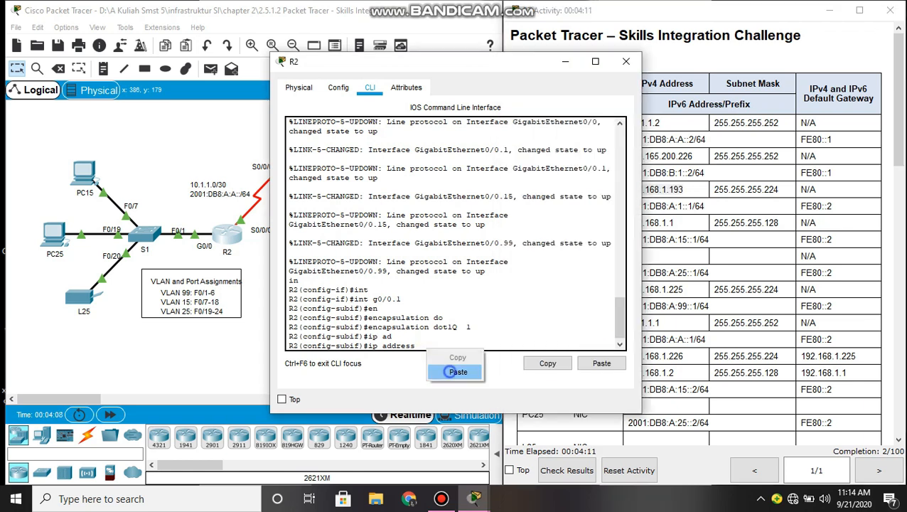
left_click(454, 371)
left_click(699, 177)
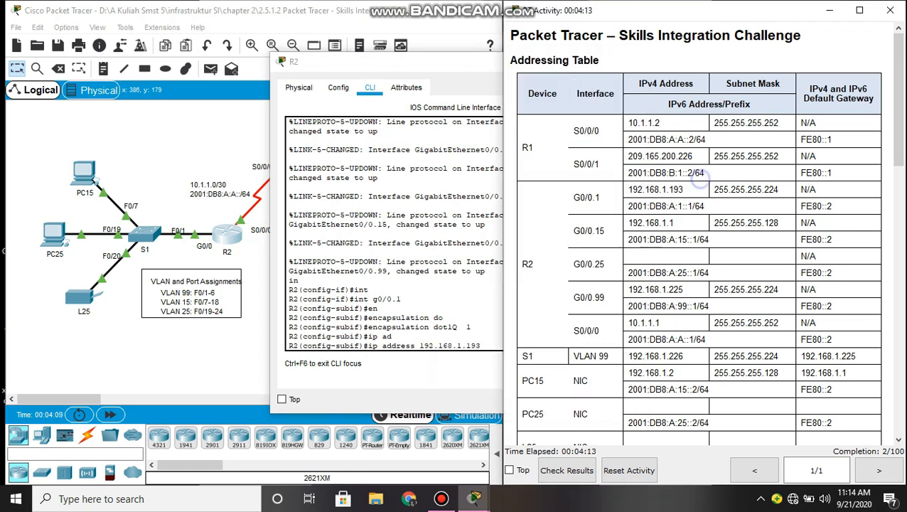
left_click_drag(713, 189, 778, 189)
key("ctrl+c")
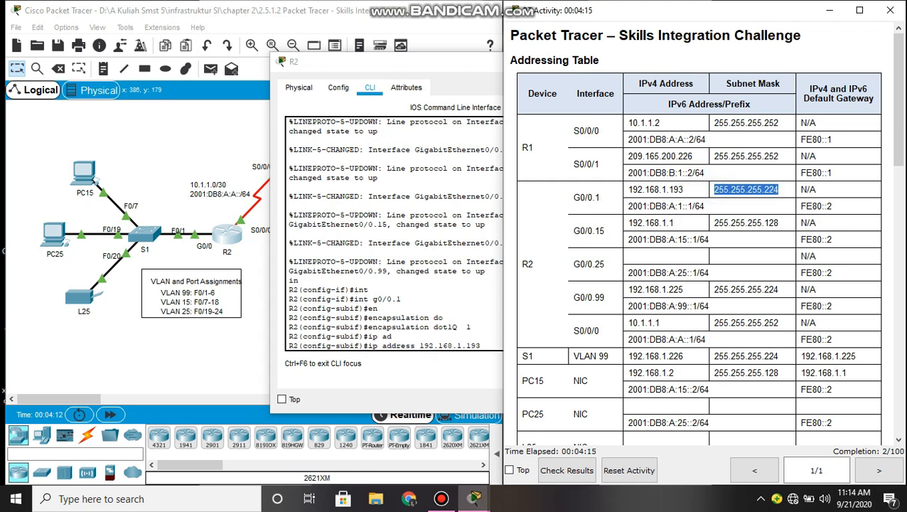
left_click(462, 342)
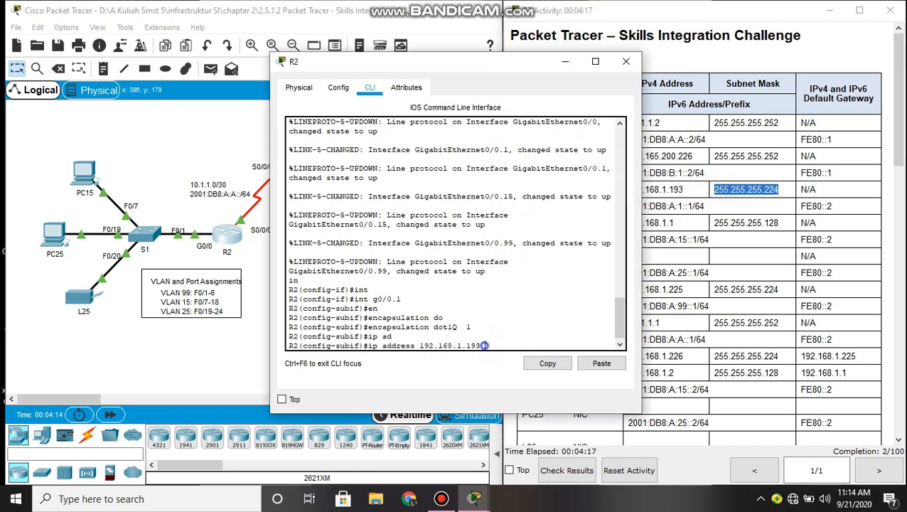
right_click(484, 347)
left_click(515, 369)
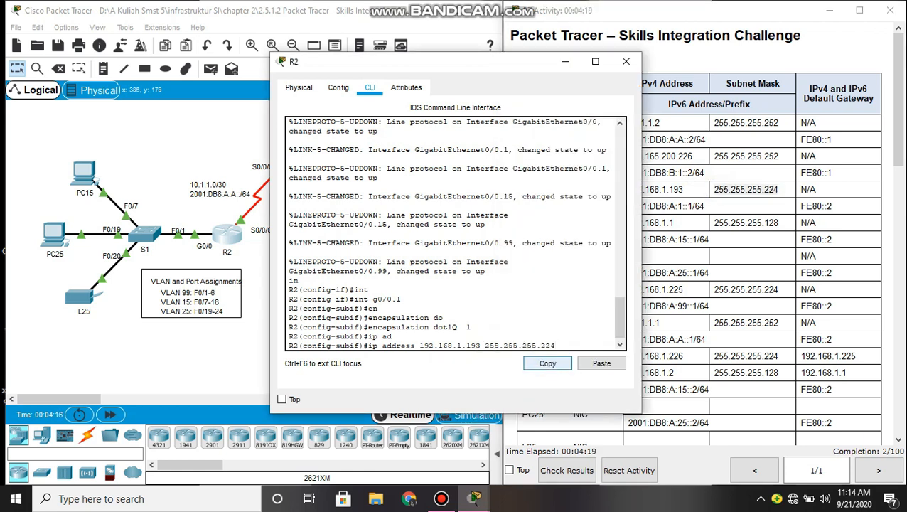
key("Return")
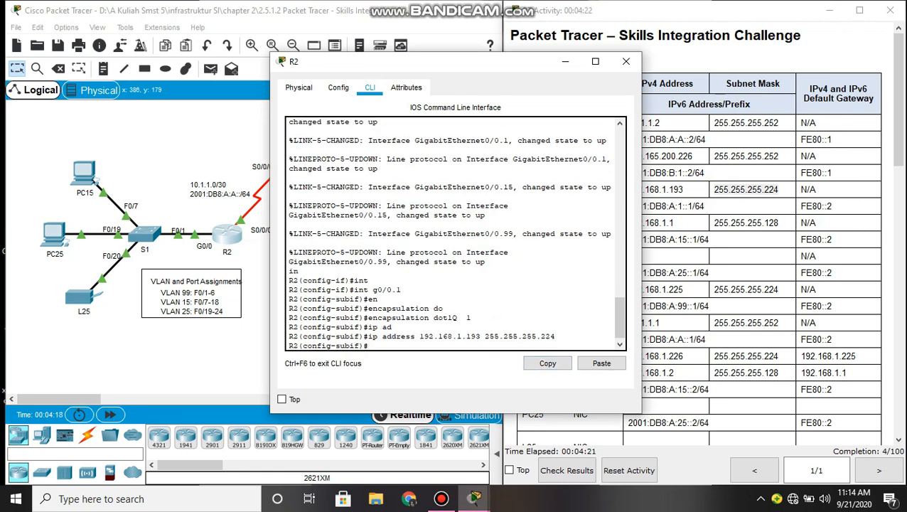
type("int g0/0.15")
- Enter subinterface G0/0.15 and set its encapsulation to dot1Q VLAN 15
key("Return")
type("enc")
key("Tab")
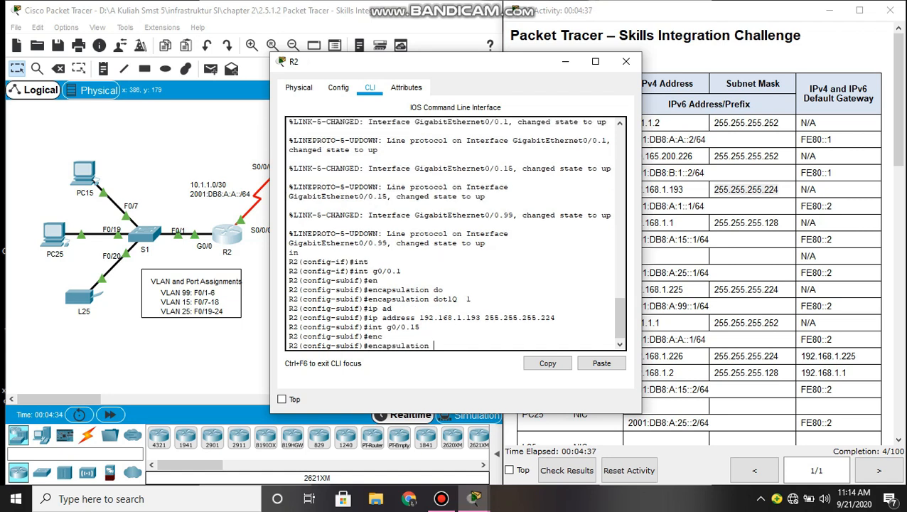
type("dot")
key("Tab")
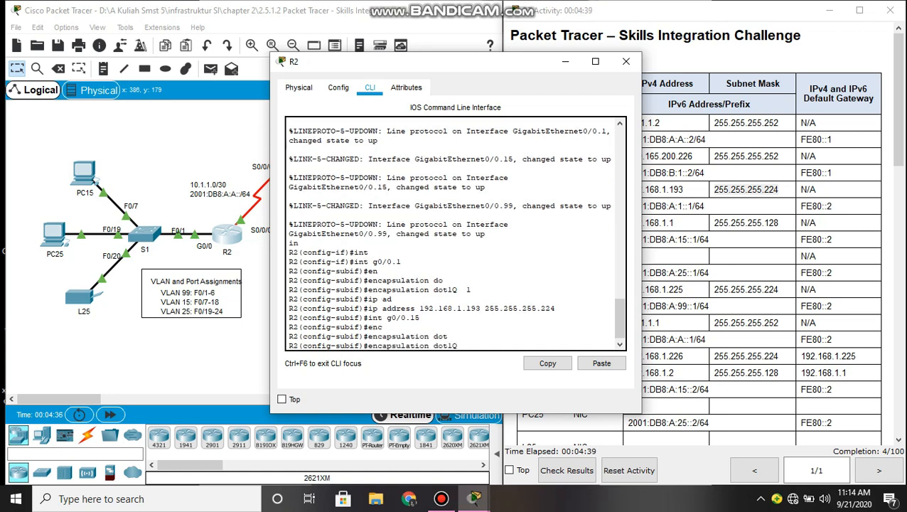
type("15")
key("Return")
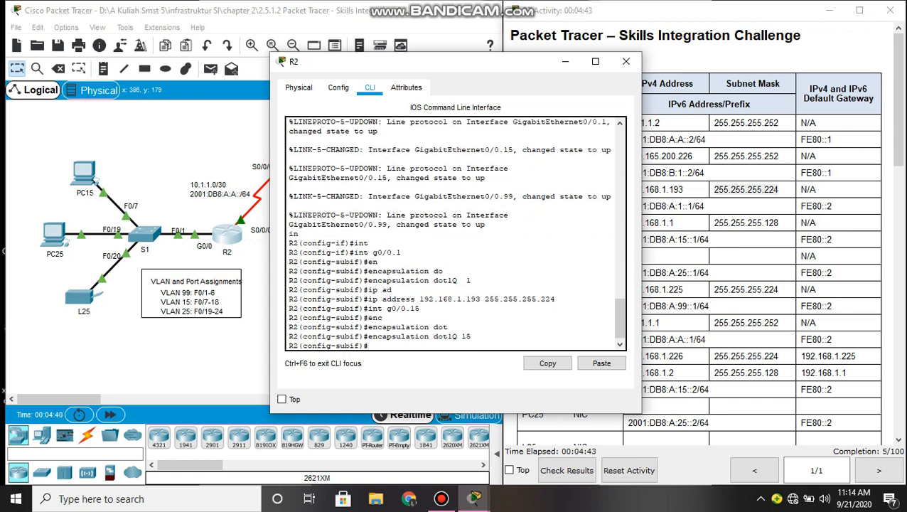
- Start G0/0.15's ip address command with 192.168.1.1 pasted from the addressing table
type("ip")
key("Tab")
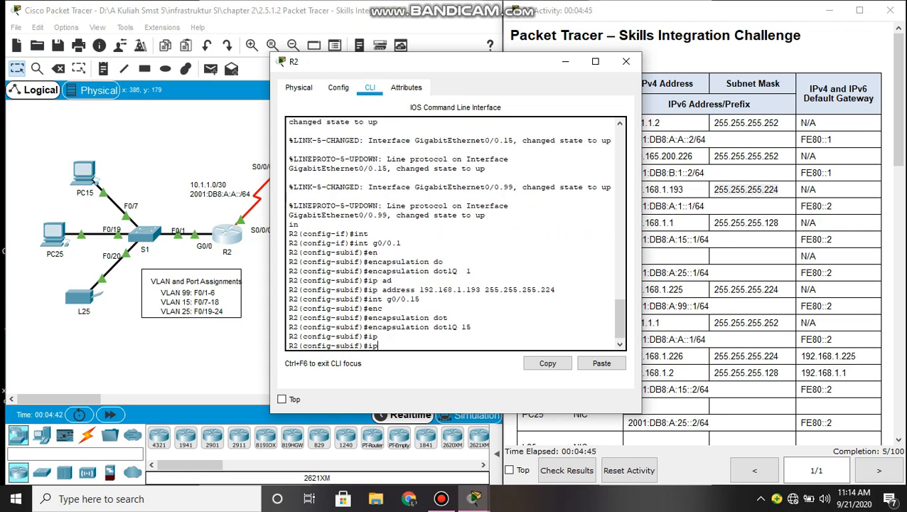
type("add")
key("Tab")
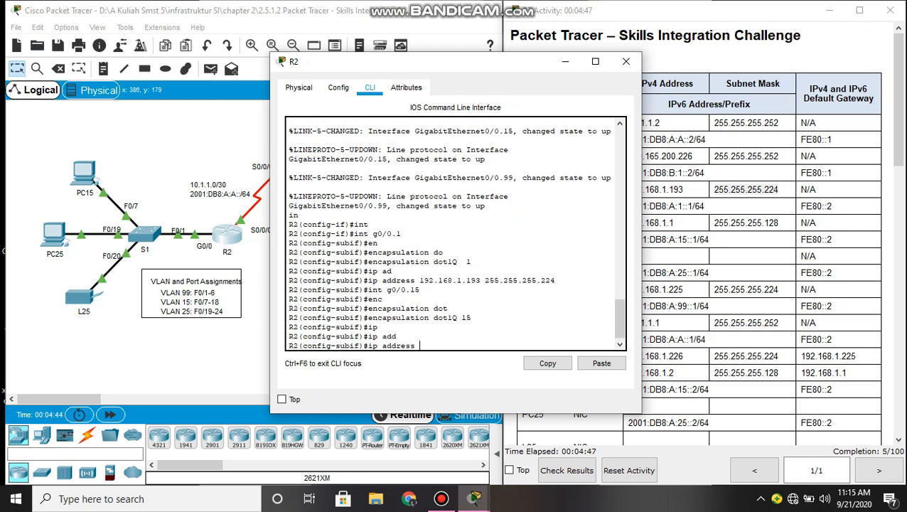
key("alt+Tab")
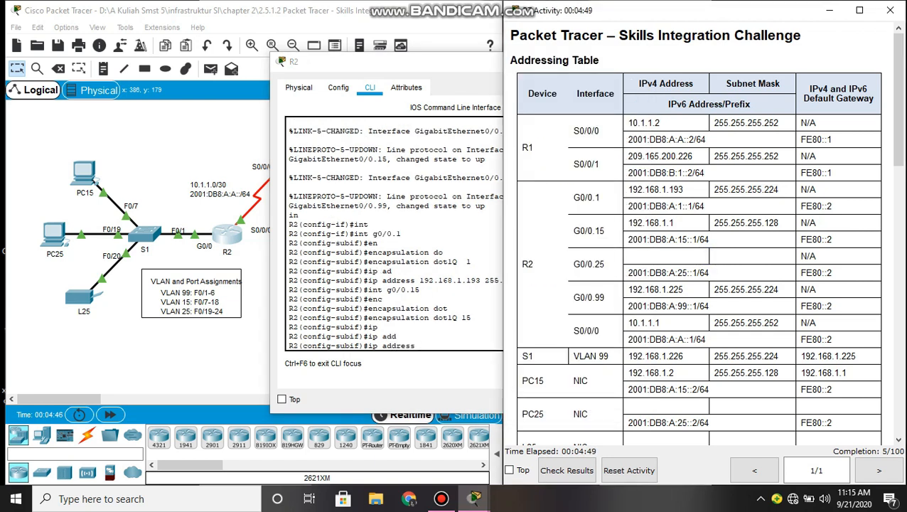
left_click_drag(629, 223, 672, 222)
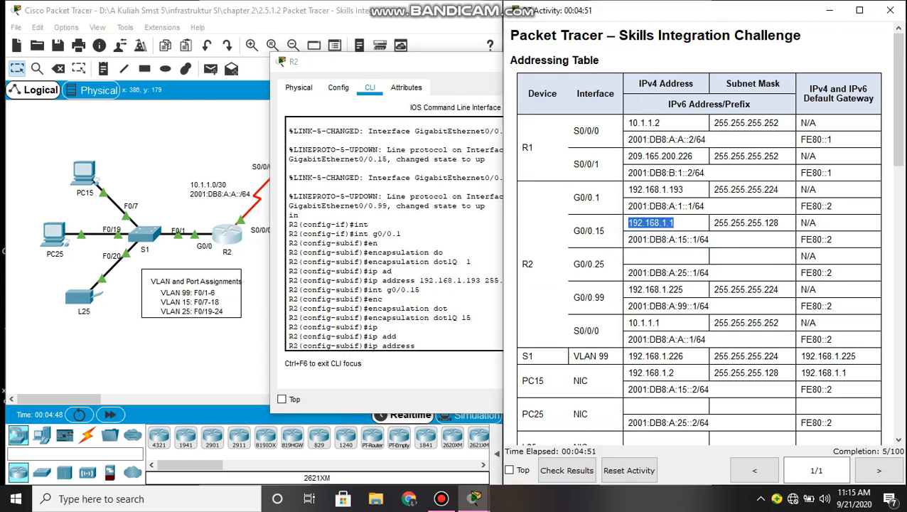
key("alt+Tab")
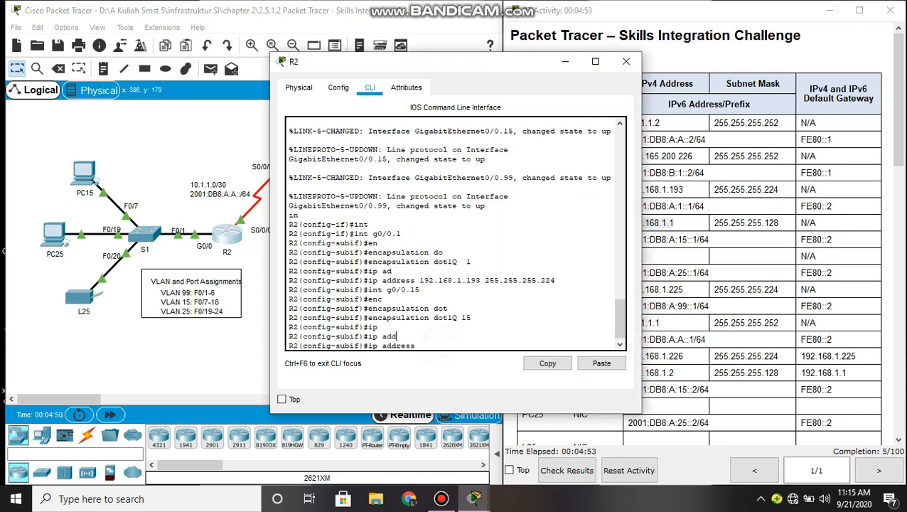
type("!")
right_click(432, 340)
left_click(455, 365)
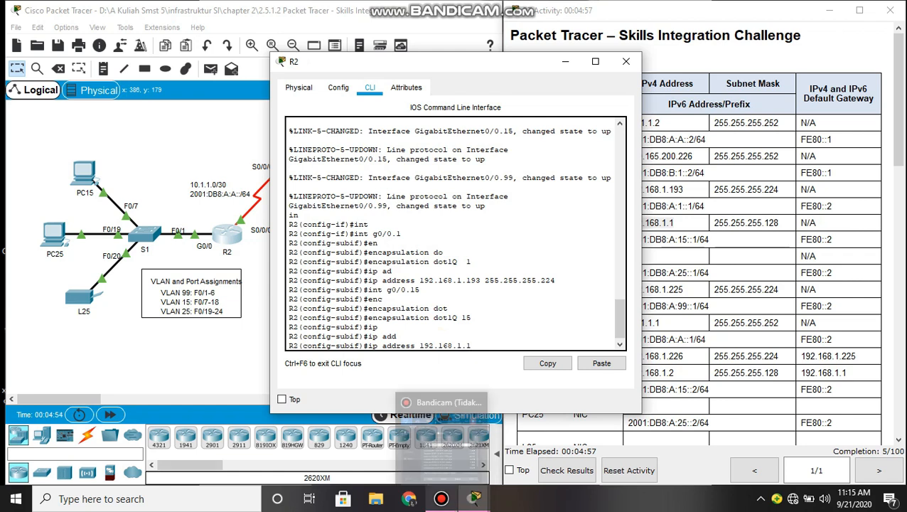
left_click(441, 498)
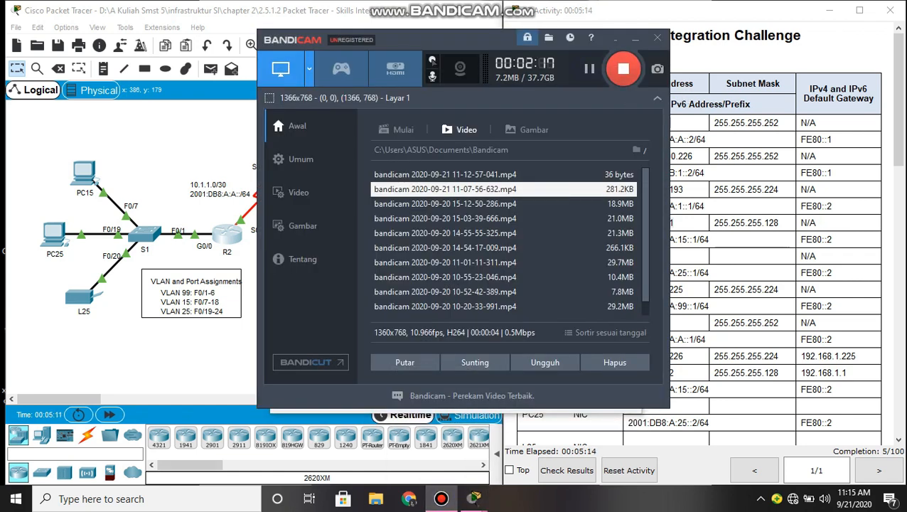
left_click(442, 498)
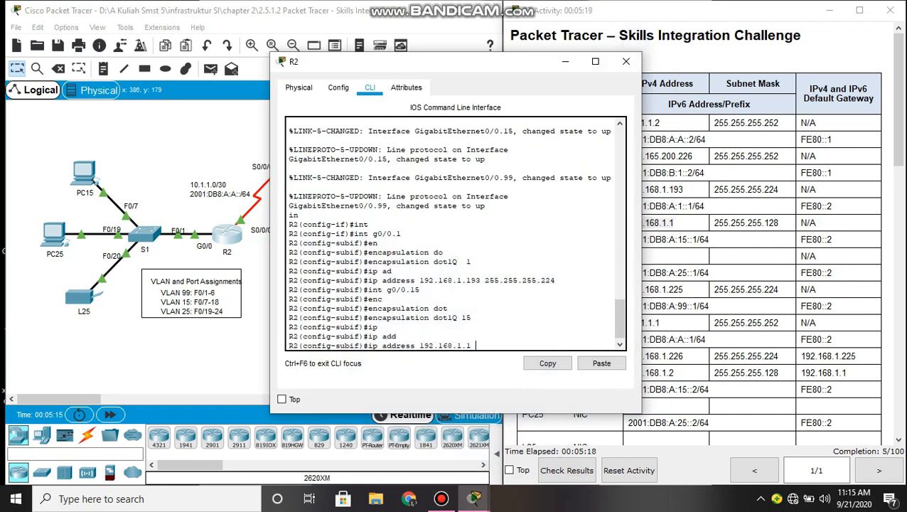
- Paste mask 255.255.255.128 after the address and apply it to G0/0.15
left_click(654, 221)
left_click_drag(713, 222, 778, 222)
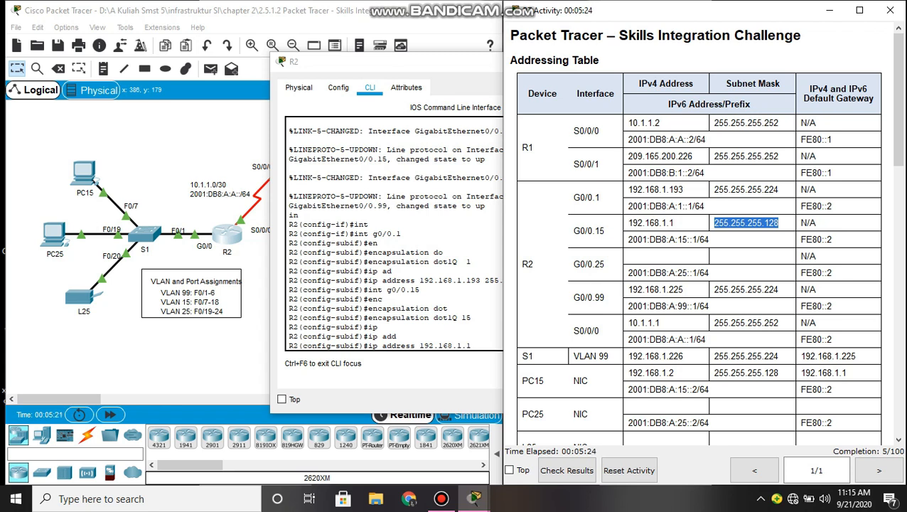
left_click(478, 344)
right_click(480, 341)
left_click(504, 366)
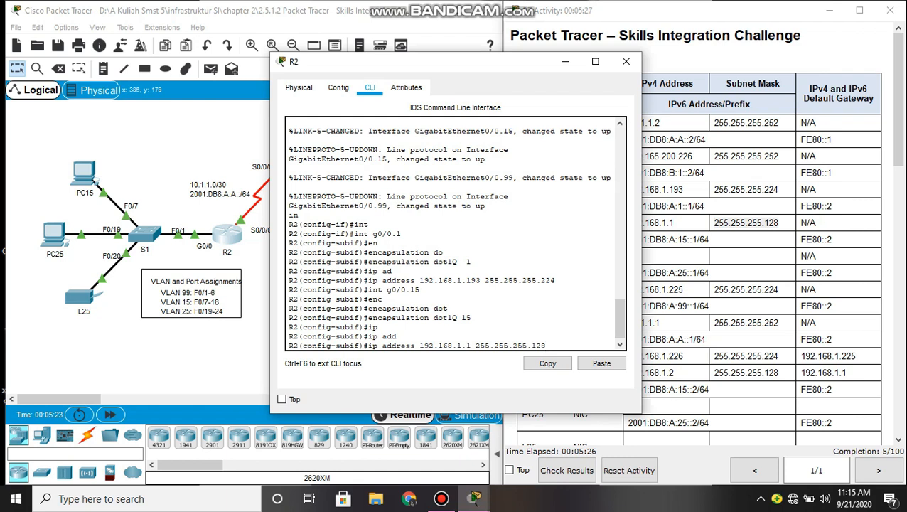
key("Return")
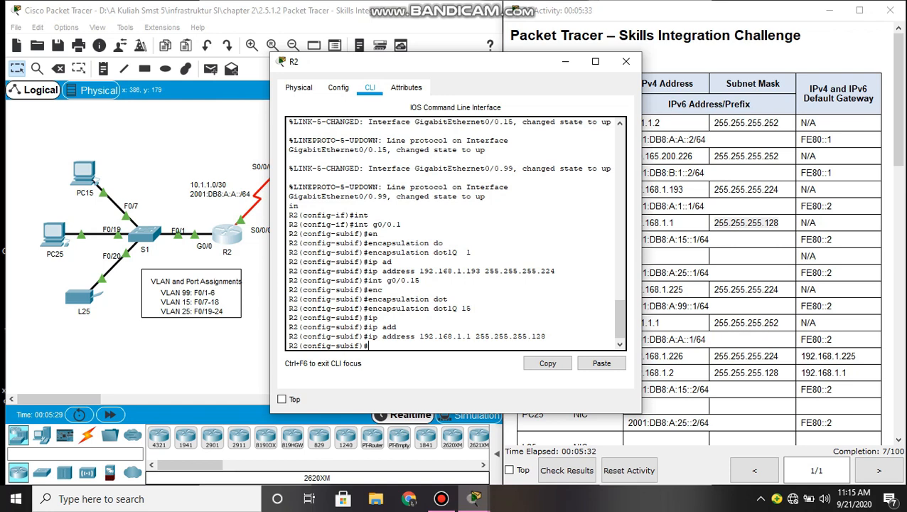
- Configure G0/0.25 with dot1Q VLAN 25 and address 192.168.1.129 255.255.255.192
type("int g0/0.25")
key("Return")
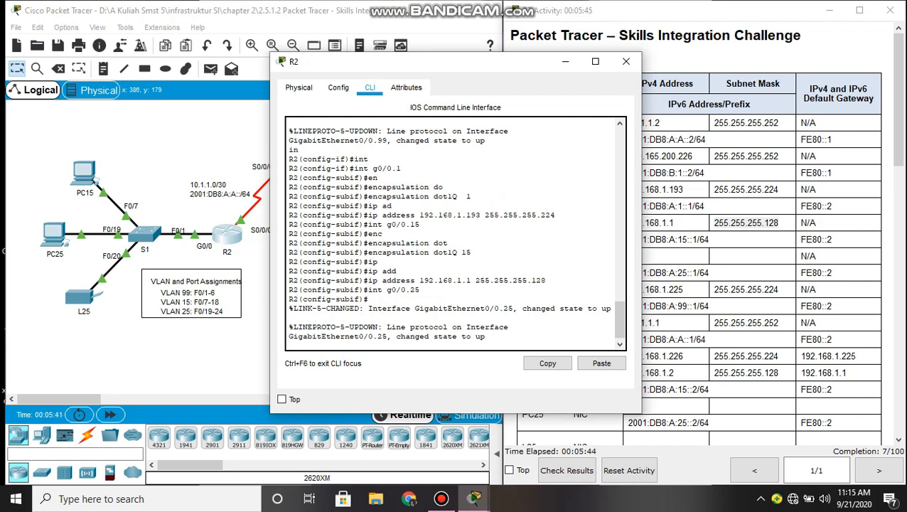
key("Return")
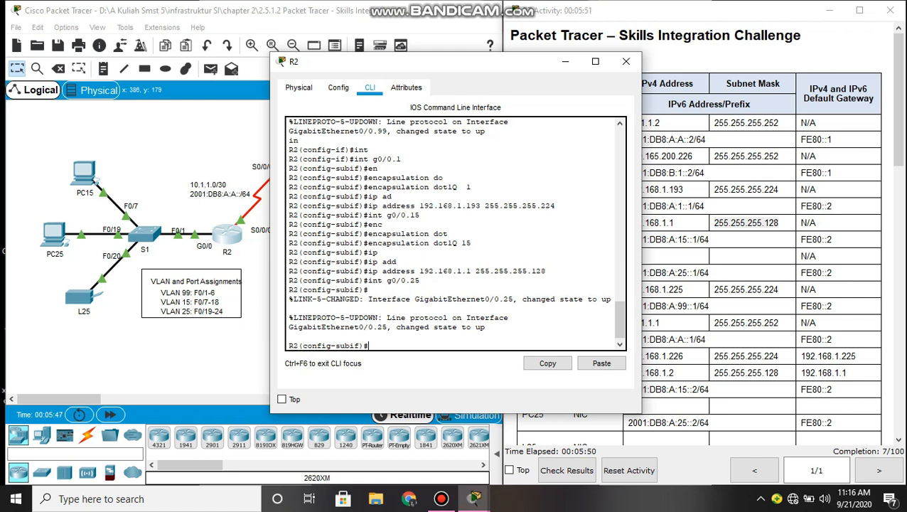
type("enc")
key("Tab")
type("do")
type("t")
key("Tab")
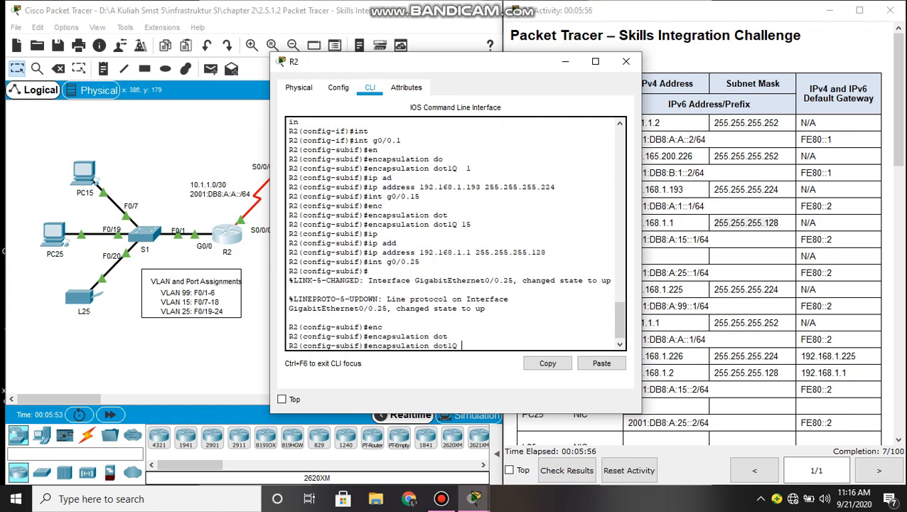
type("25")
key("Return")
type("ip add")
key("Tab")
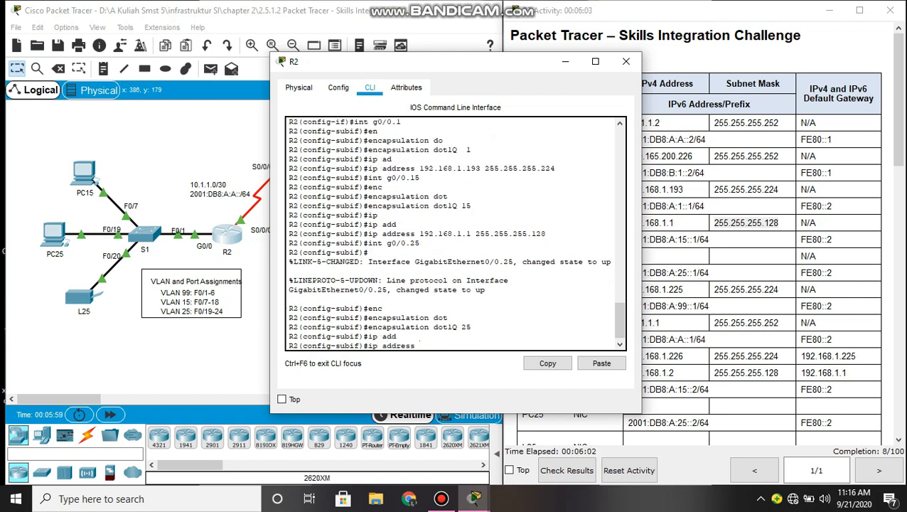
type("192.168.1.129 255.255.255.192")
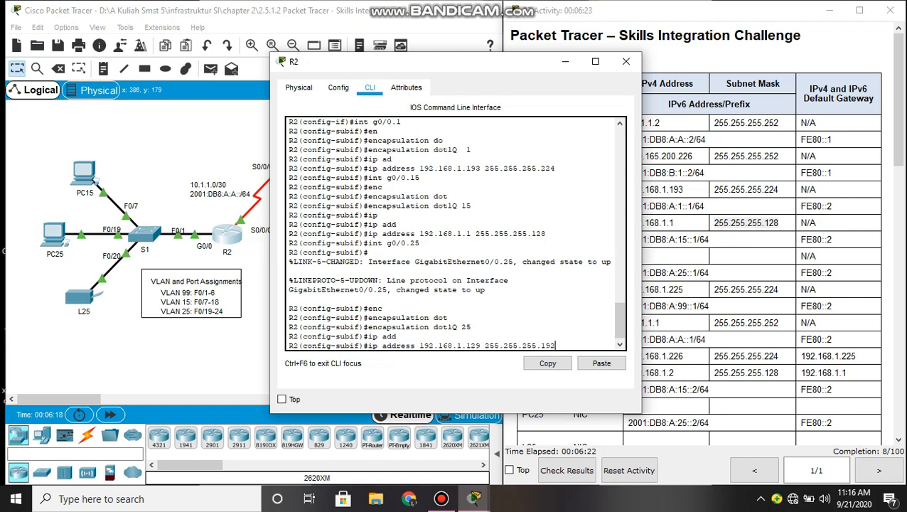
key("Return")
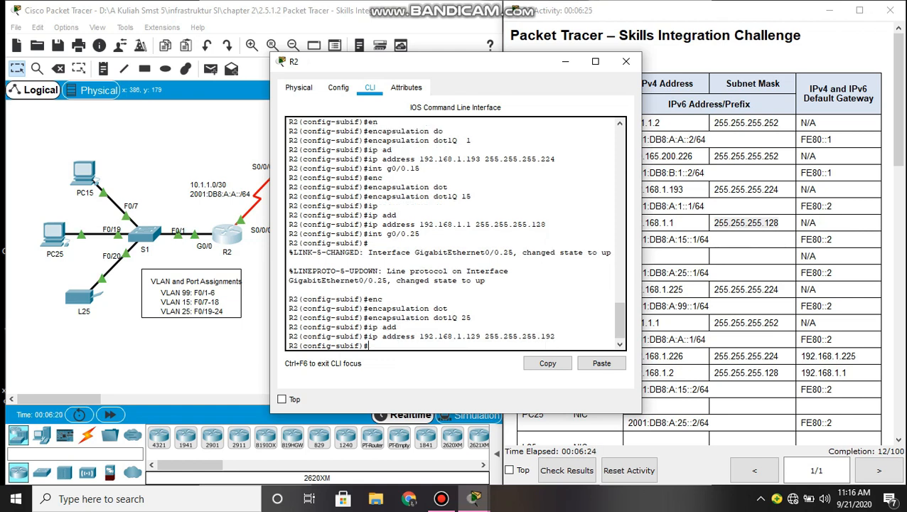
- Give G0/0.25 the IPv6 link-local address FE80::2
type("ipv")
key("Tab")
type("add")
key("Tab")
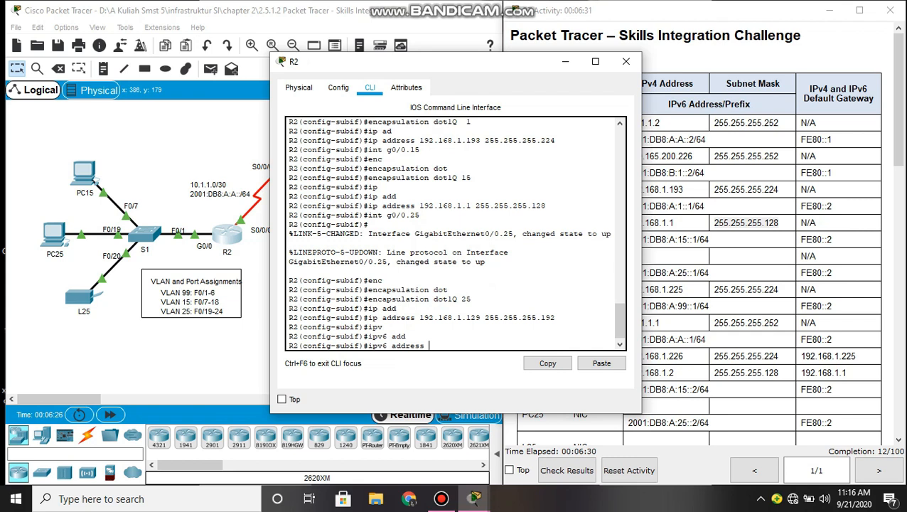
type("FE80::DB:")
key("BackSpace")
key("BackSpace")
key("BackSpace")
type(":2 li")
key("Tab")
key("Return")
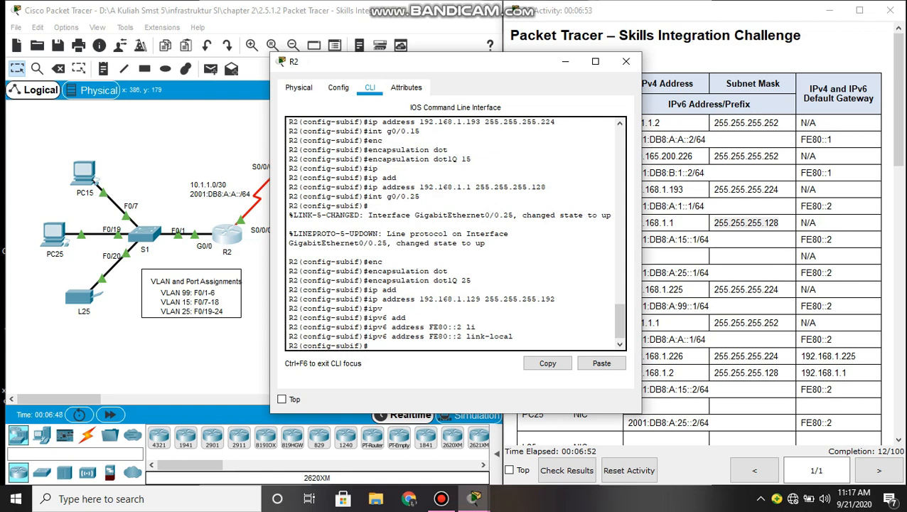
- Add IPv6 address 2001:DB8:A:25::1/64 to G0/0.25, then move to subinterface G0/0.99
type("ip")
key("Tab")
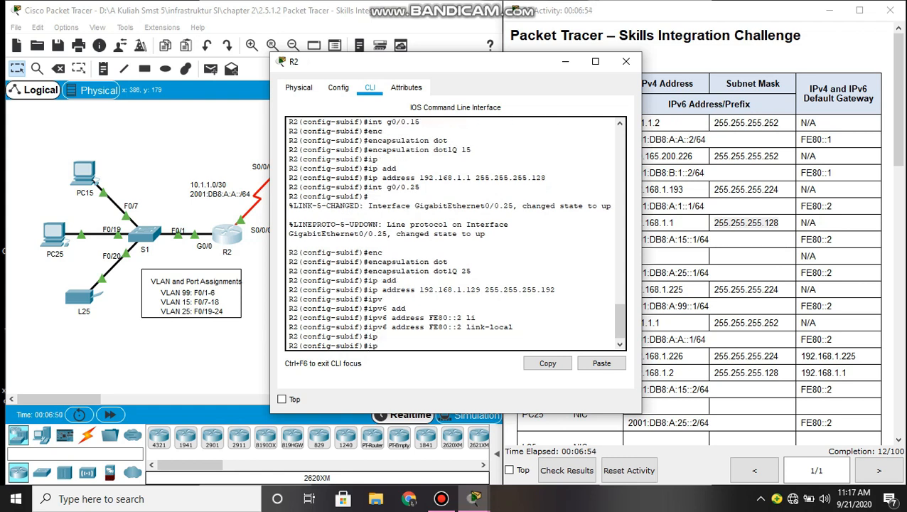
type("v")
key("Tab")
type("add")
key("Tab")
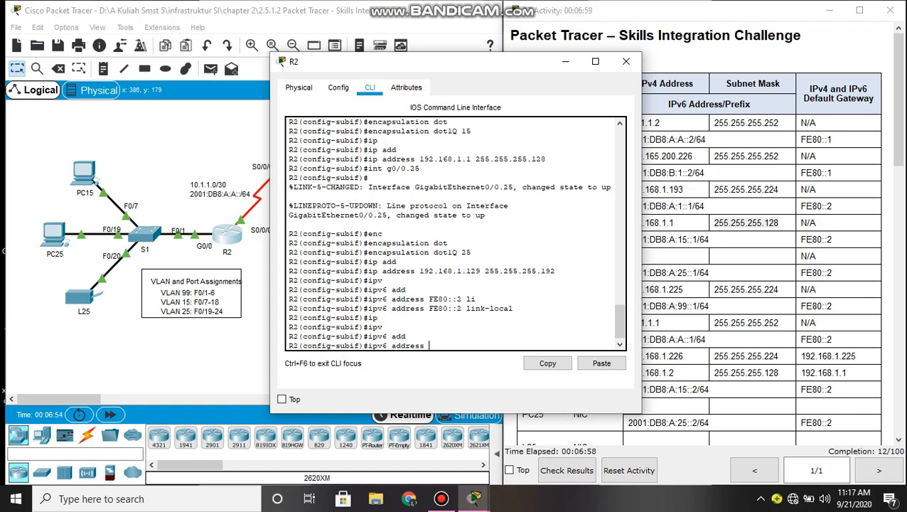
type("2001:DB8:A:25")
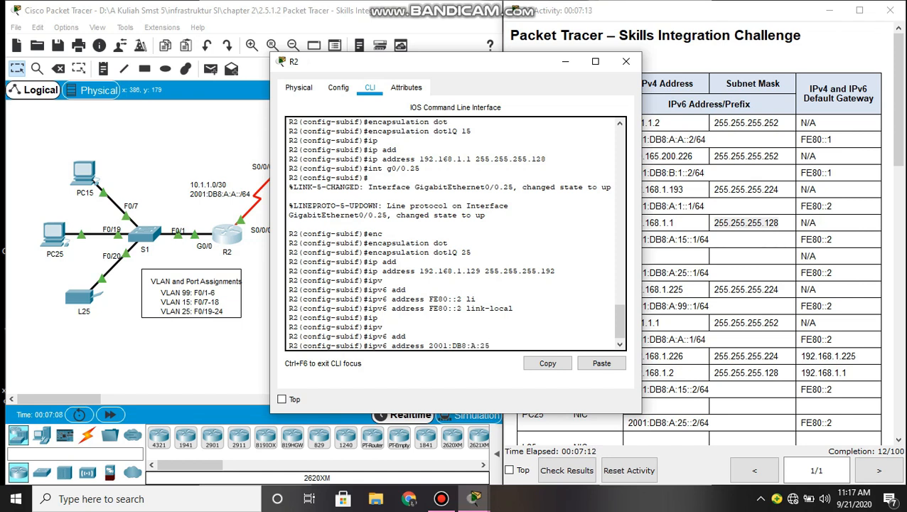
type("::1/64")
key("Return")
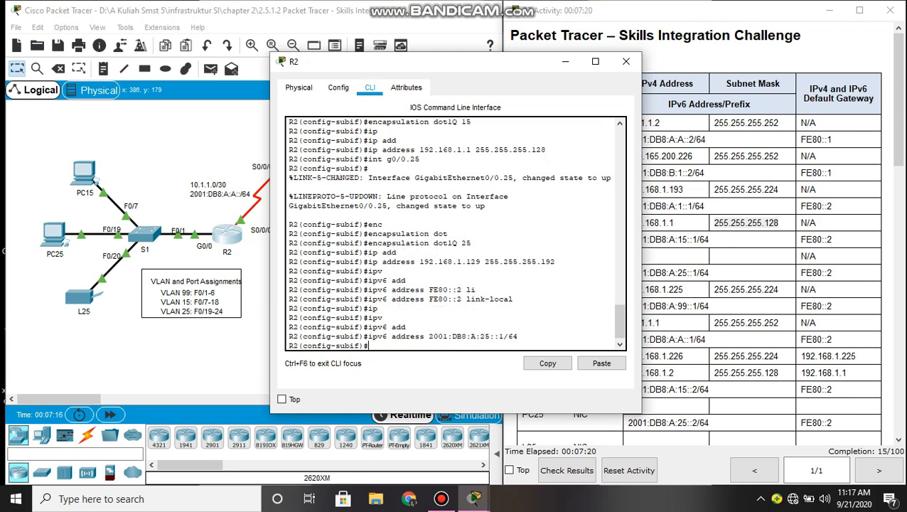
type("int g0/0.99")
key("Return")
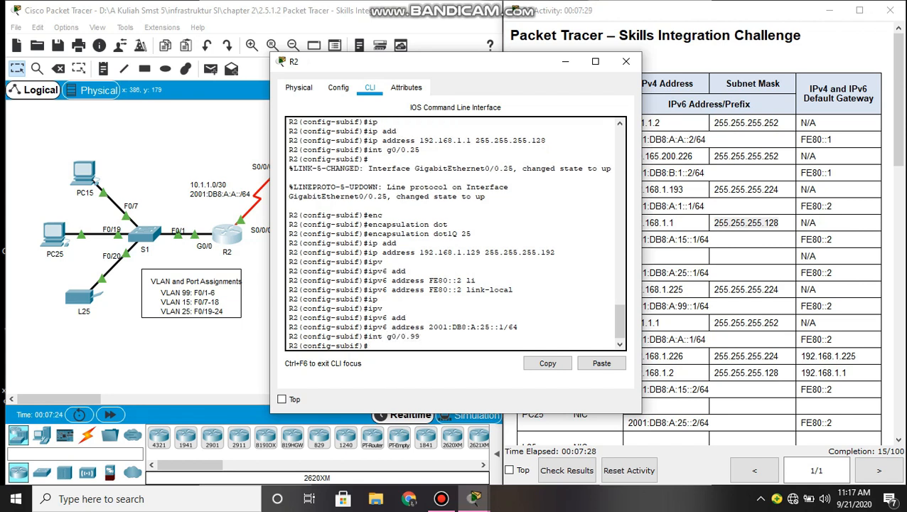
- Set G0/0.99 encapsulation to dot1Q 99 as the native VLAN
type("enc")
key("Tab")
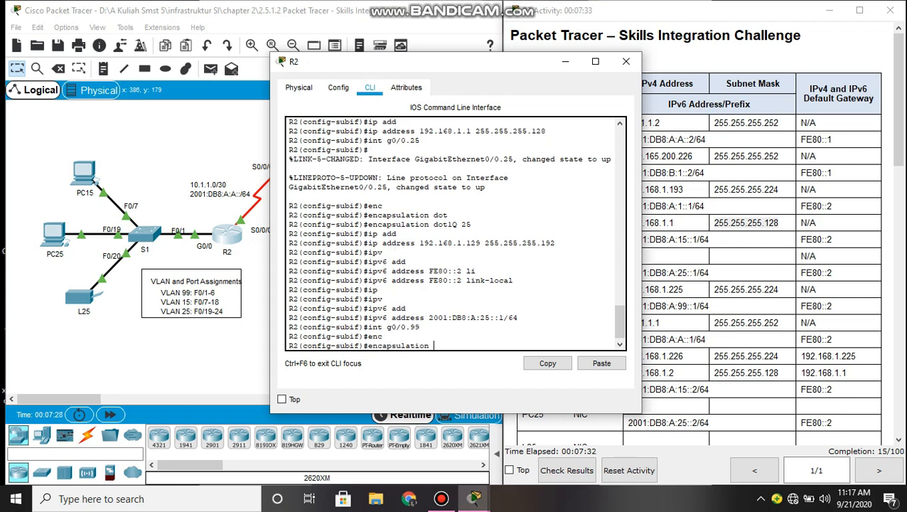
type("do")
key("Tab")
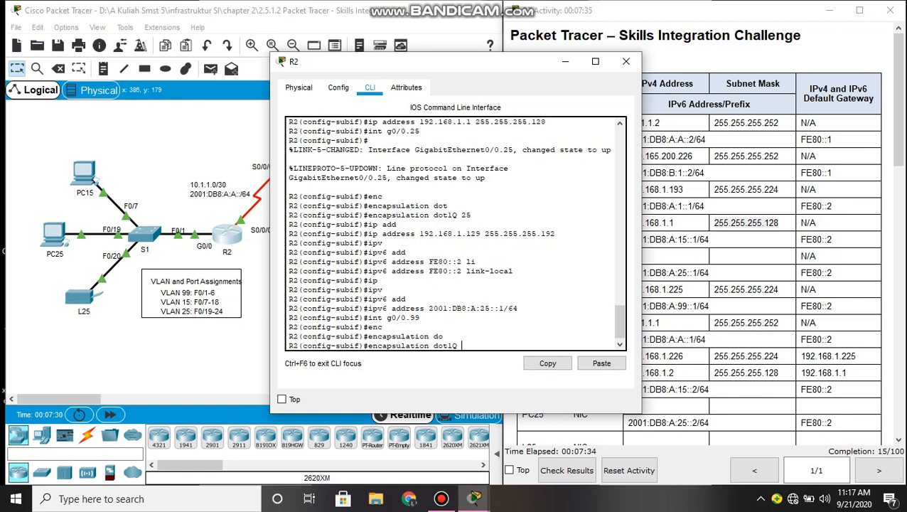
type("99 nat")
key("Tab")
key("Return")
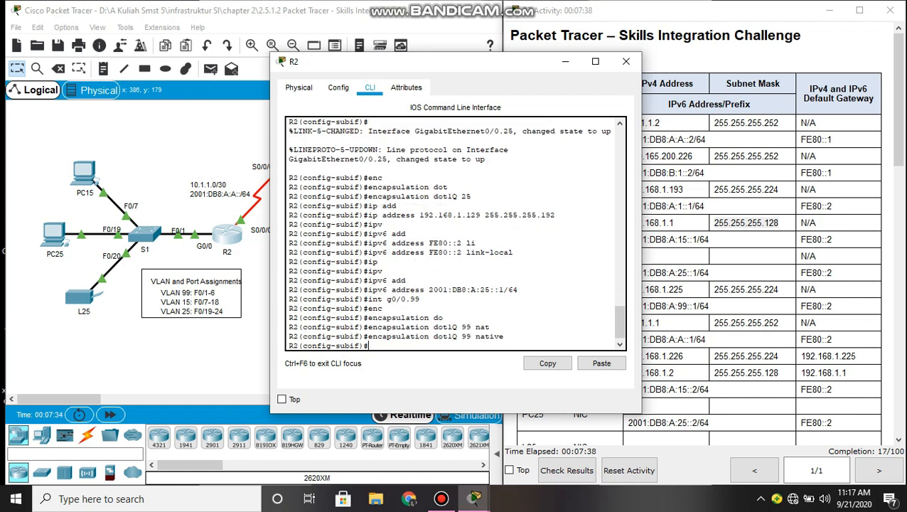
- Assign G0/0.99 address 192.168.1.225 255.255.255.224 and exit to global configuration
type("ip add")
key("Tab")
type("192.168.1.225")
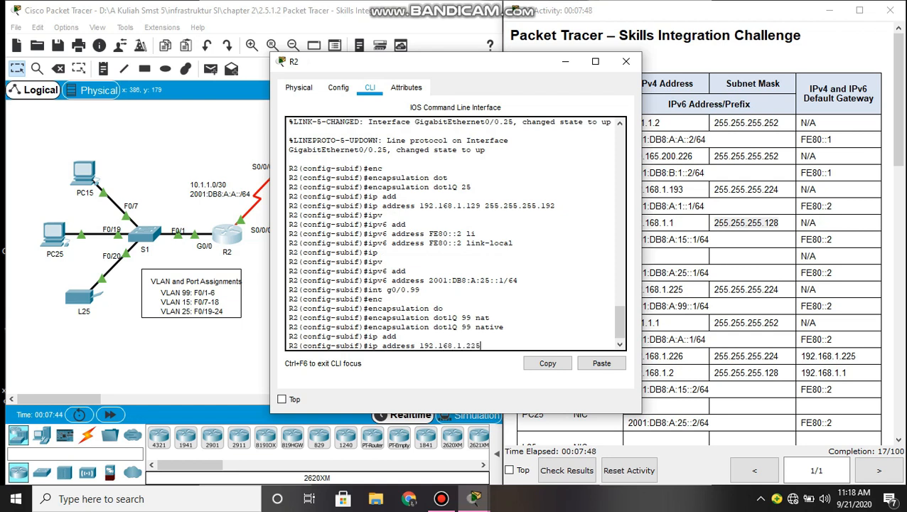
type(" 255.255.255.224")
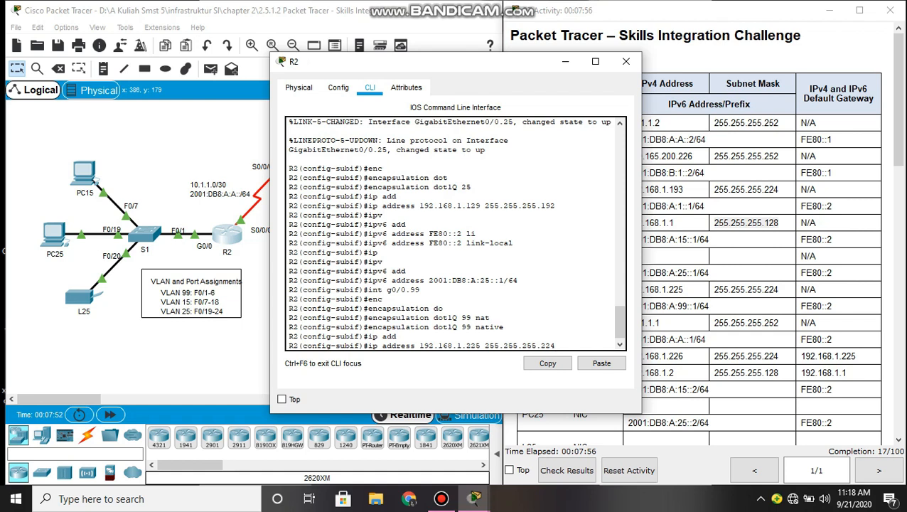
key("Return")
type("exit")
key("Return")
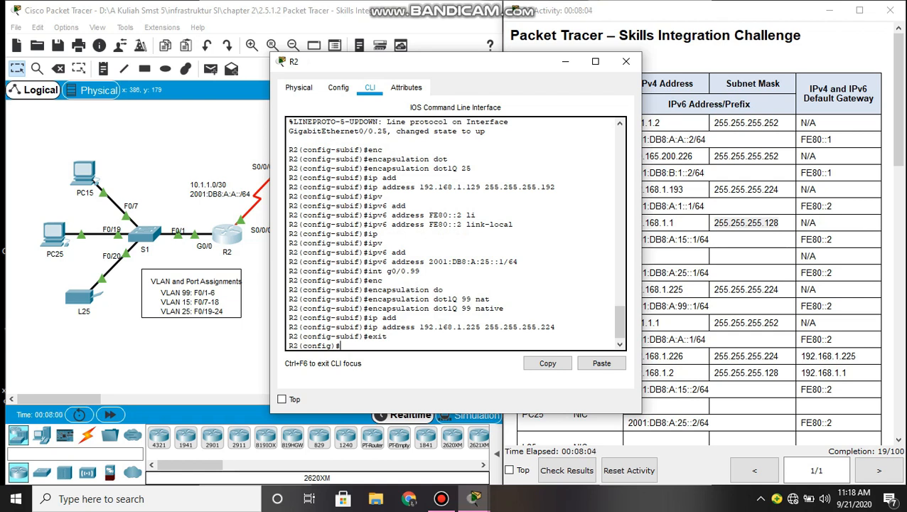
- Create a local username R1 on R2 with its password
type("use")
type("r")
key("Tab")
type("R1 pass")
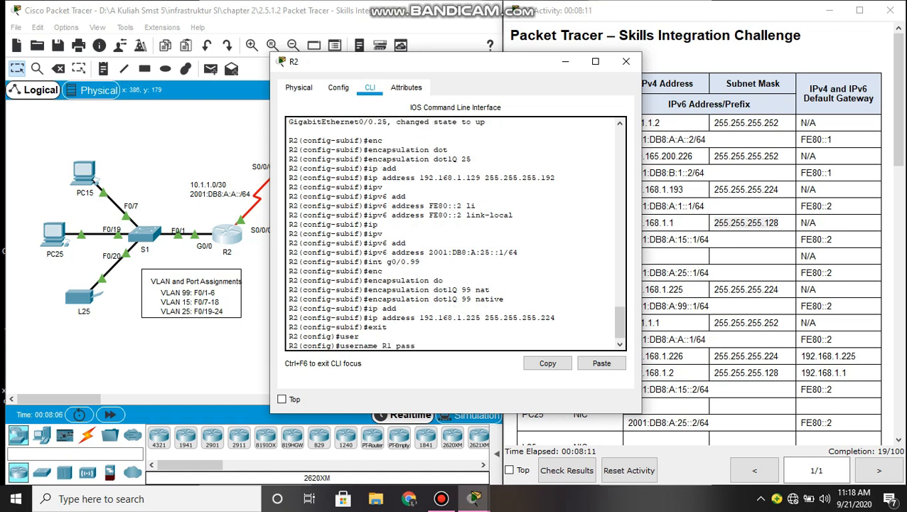
key("Tab")
type("cisco")
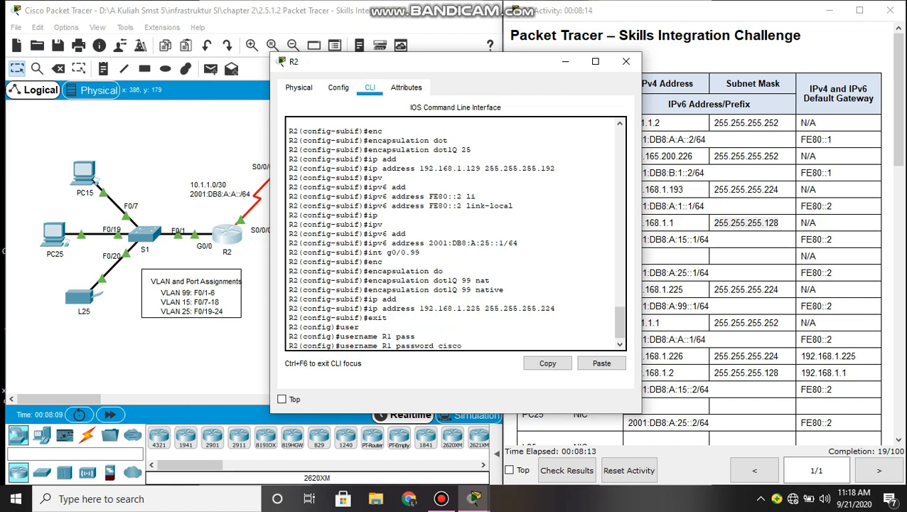
key("Return")
- Set Serial0/0/0's encapsulation to PPP
type("ig)#")
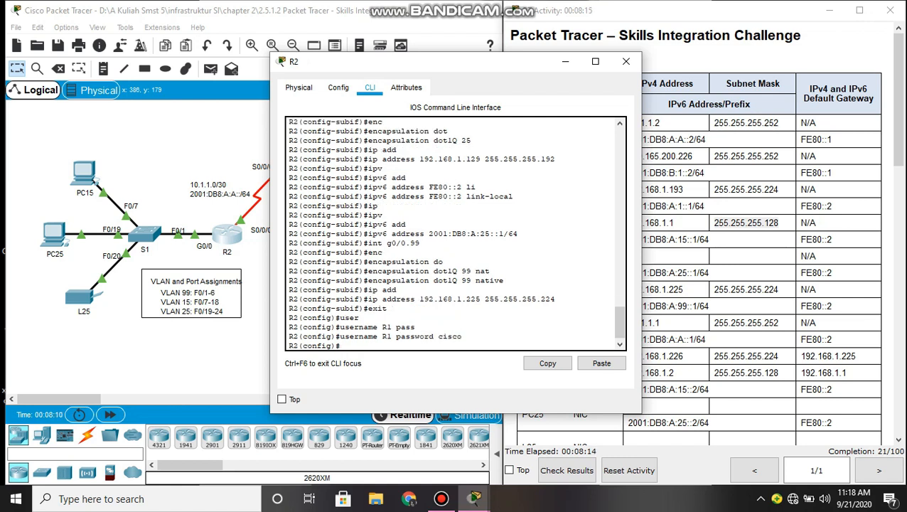
type("nt s0/0/0")
key("Return")
type("enc")
key("Tab")
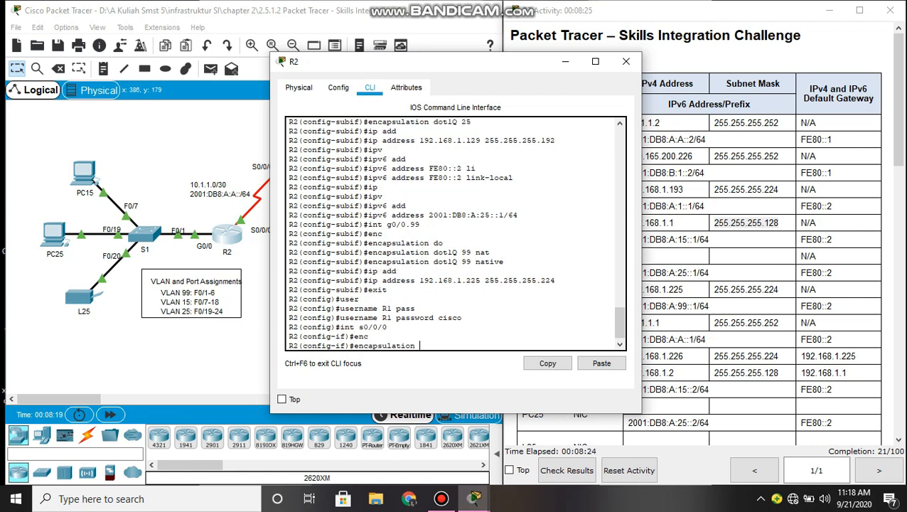
type("ppp")
key("Return")
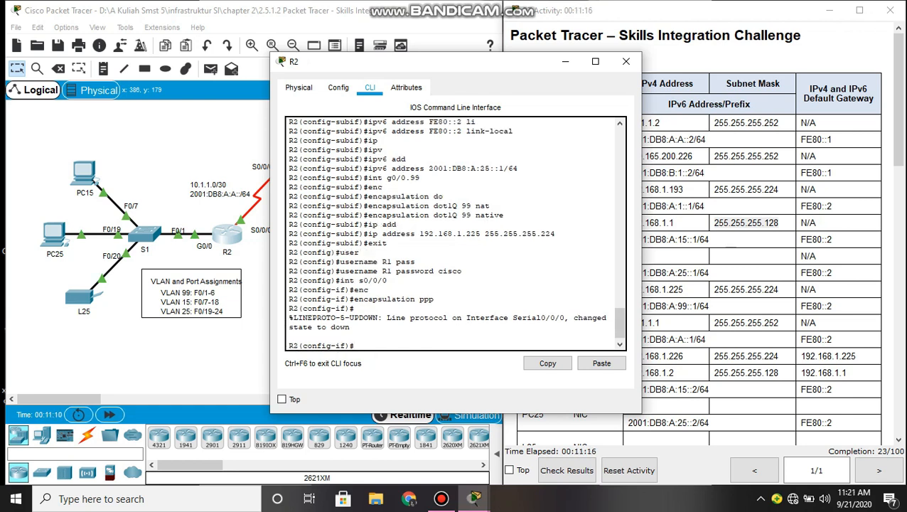
- Enable CHAP authentication on Serial0/0/0 and return to global configuration
type("ppp au")
key("Tab")
type("cha")
key("Tab")
key("Return")
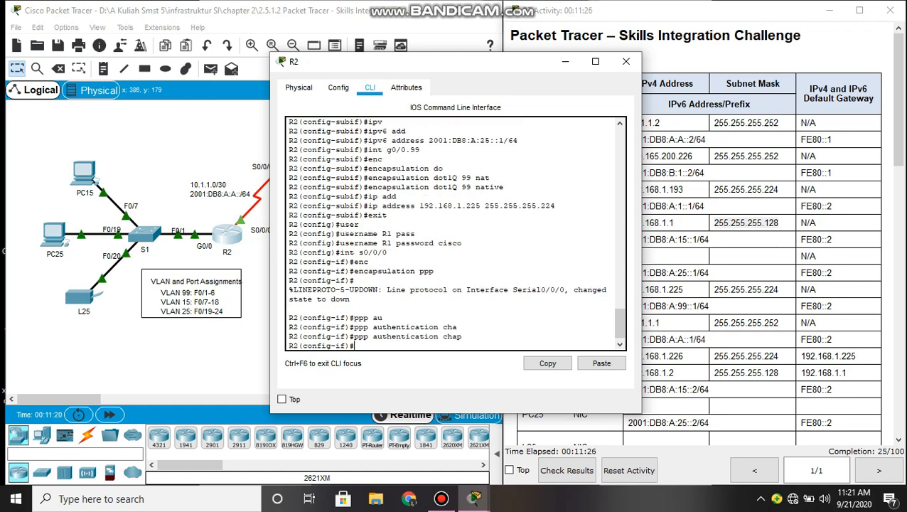
type("exit")
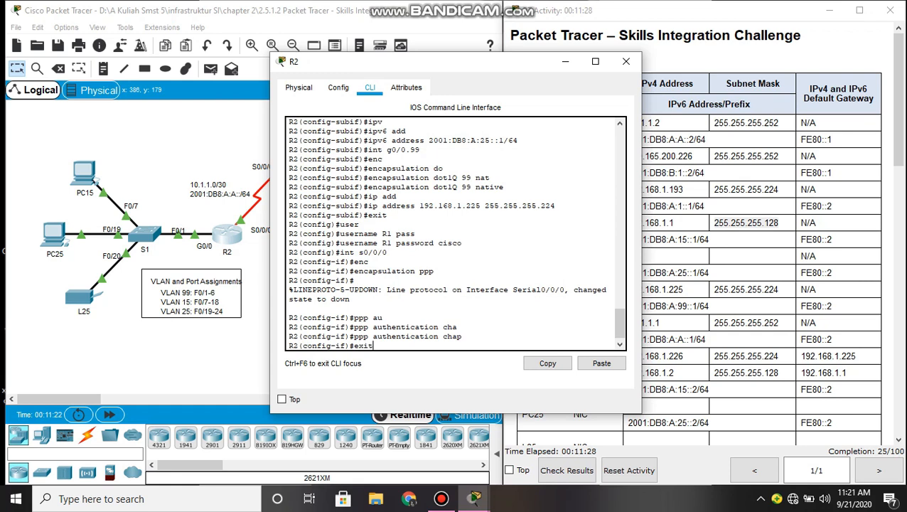
key("Return")
key("Return")
key("Return")
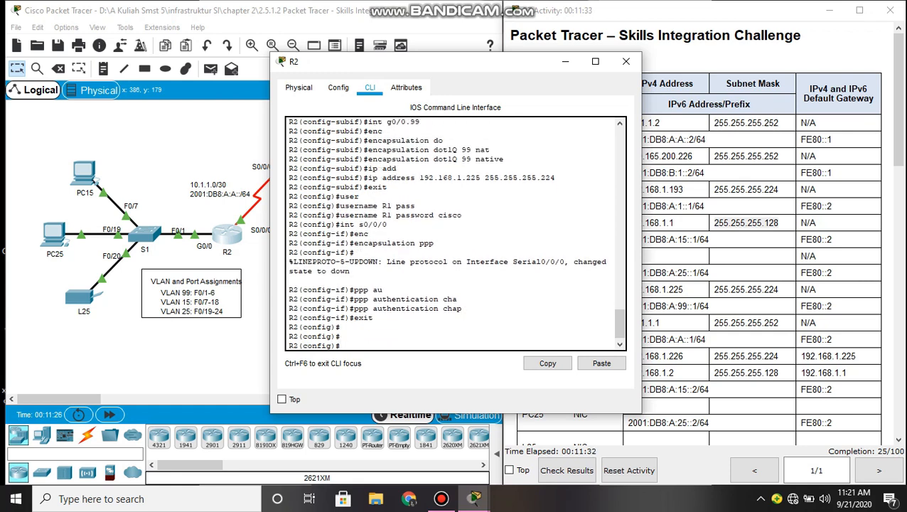
- Add an IPv6 default route ::/0 out Serial0/0/0 on R2
type("ipv")
key("Tab")
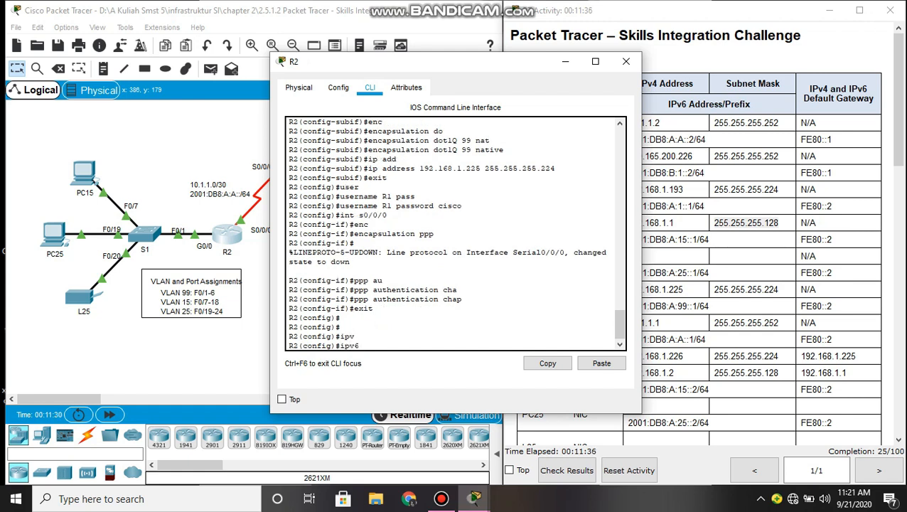
type("rou")
key("Tab")
type("te")
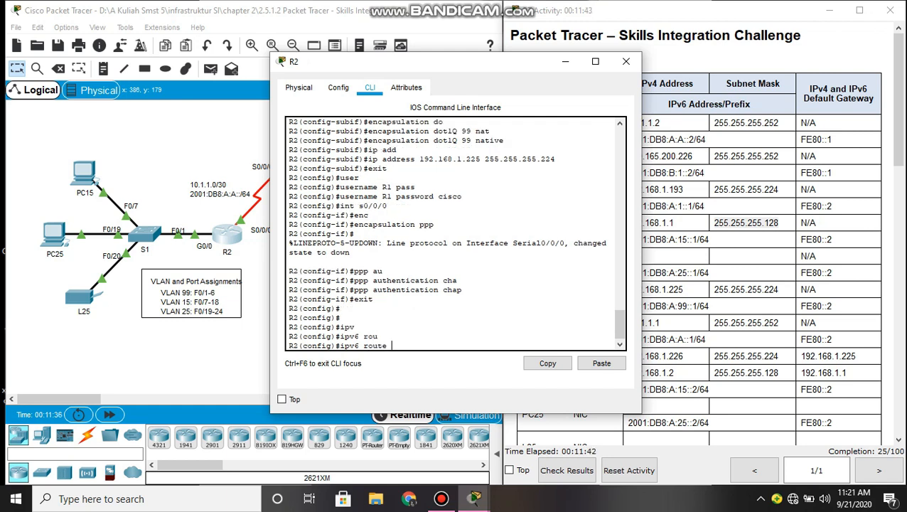
type(" ::/0 s0/0/0")
key("Return")
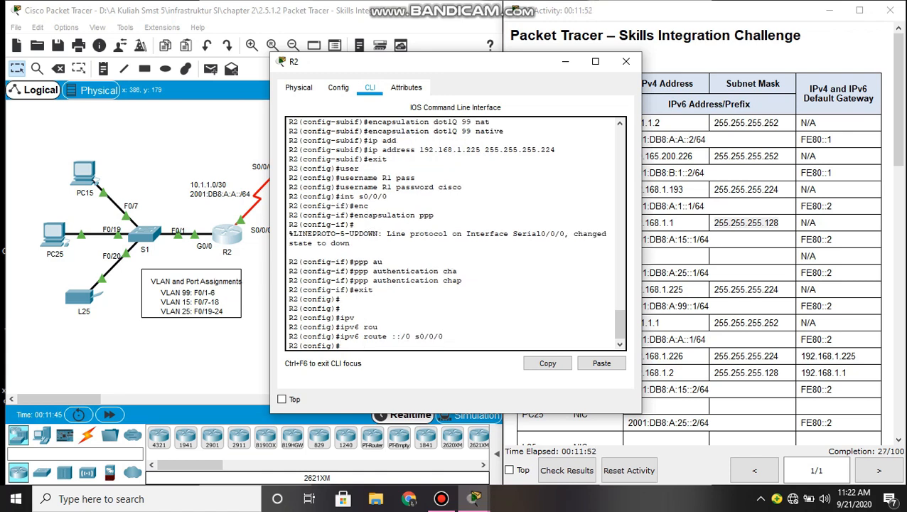
- Enable IPv6 unicast-routing on R2
type("ipv")
key("Tab")
type("un")
key("Tab")
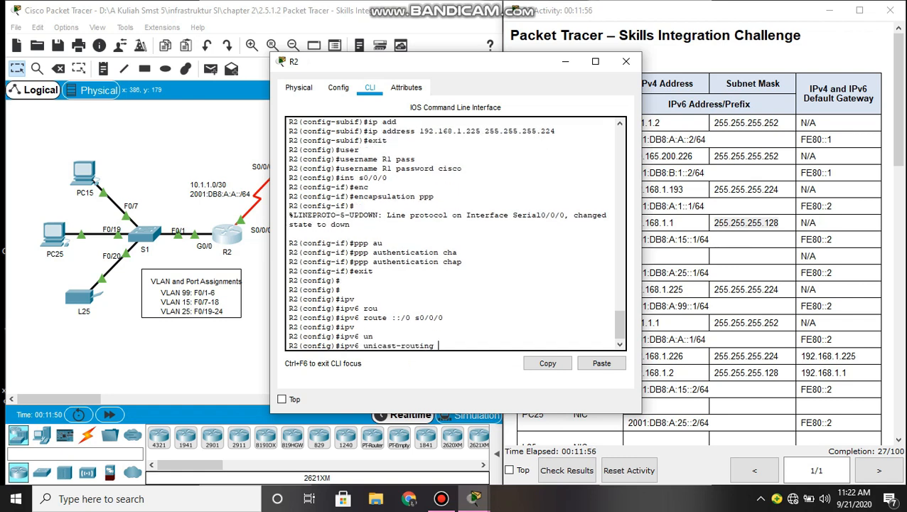
key("Return")
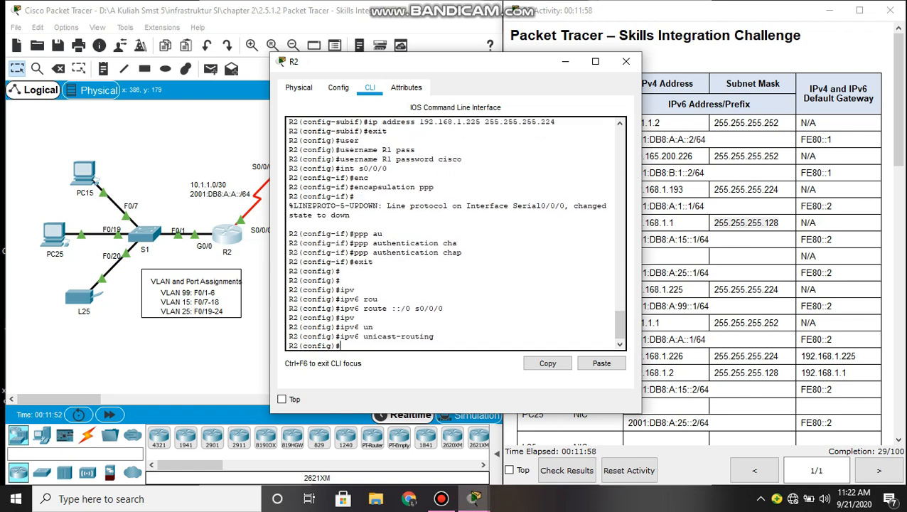
type("rou")
key("Tab")
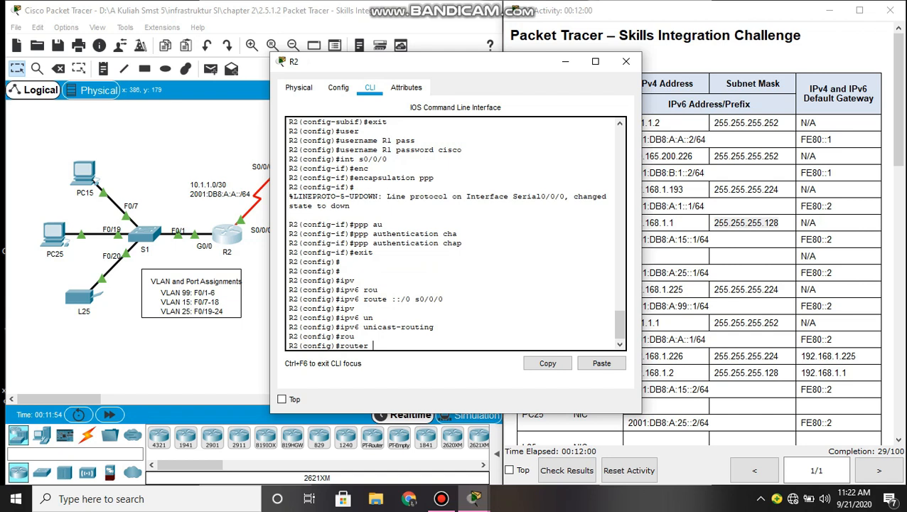
- Start OSPF process 1 on R2 with router ID 2.2.2.2
type("os")
key("Tab")
type("1")
key("Return")
type("router)#ro")
key("Tab")
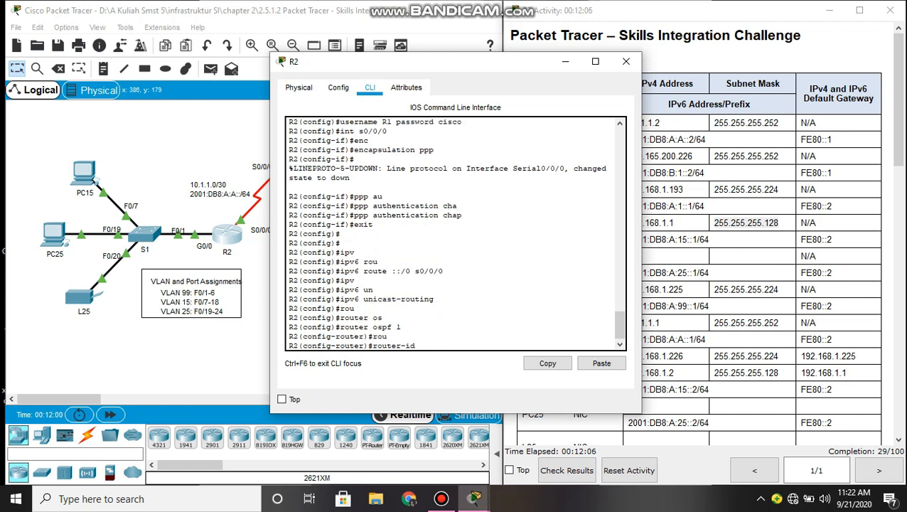
type("2.2.2.2.2")
key("Return")
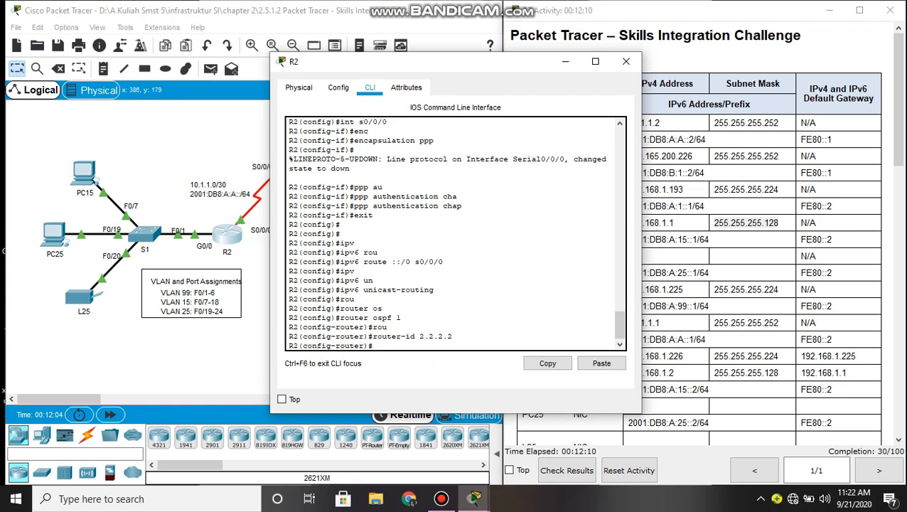
key("Return")
key("Return")
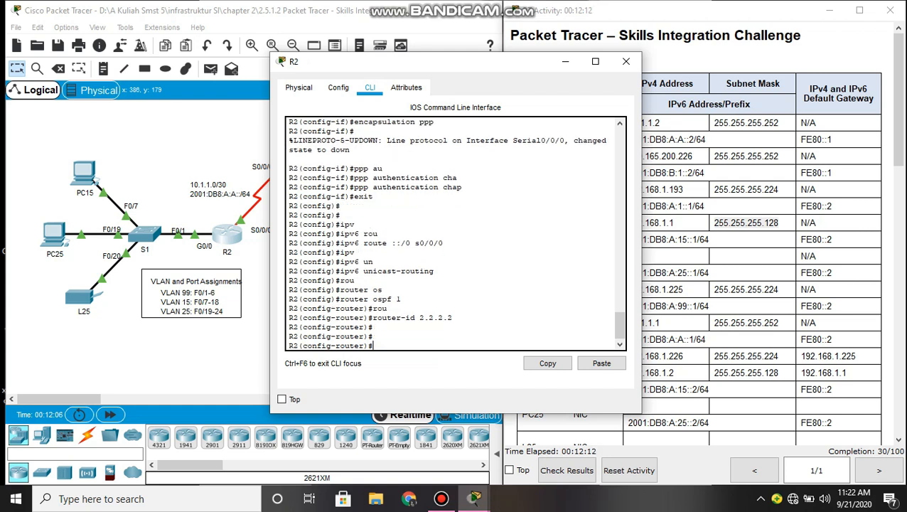
- Enable log-adjacency-changes for OSPF process 1
type("lo")
key("Tab")
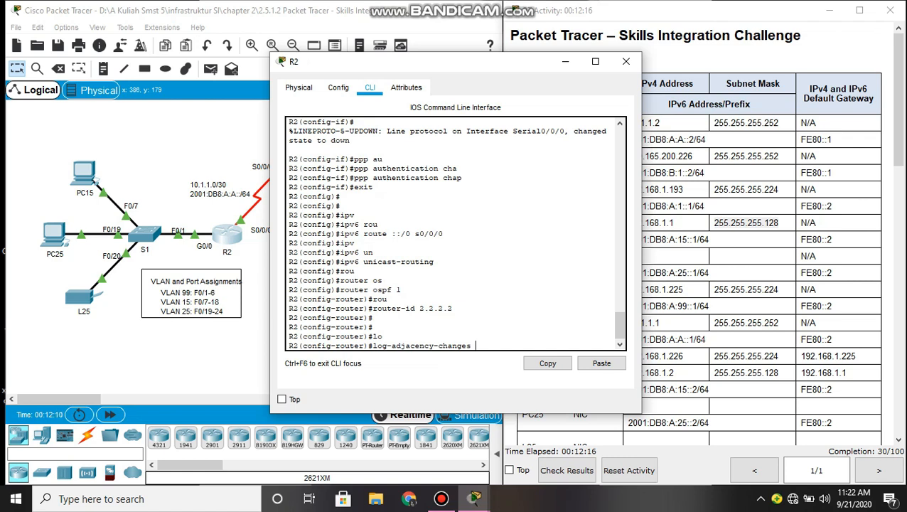
key("Return")
key("Return")
key("Return")
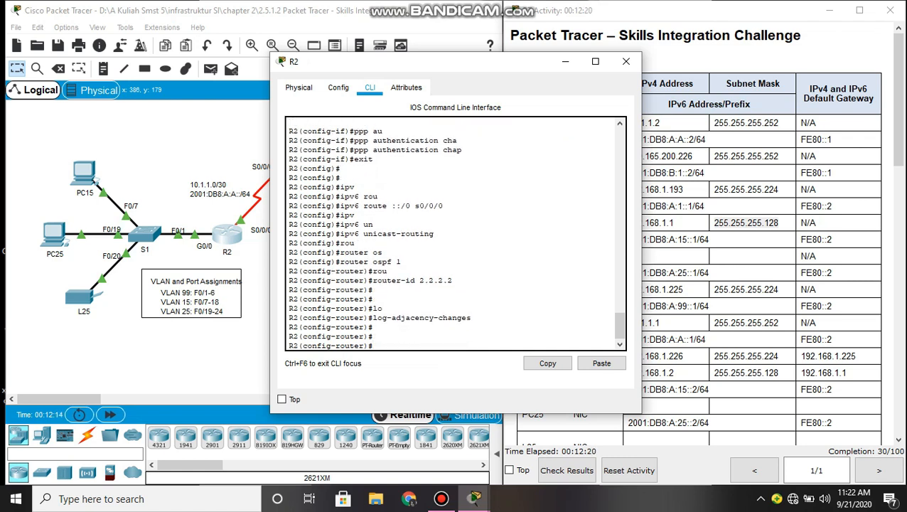
type("e")
key("Tab")
type("t")
key("Tab")
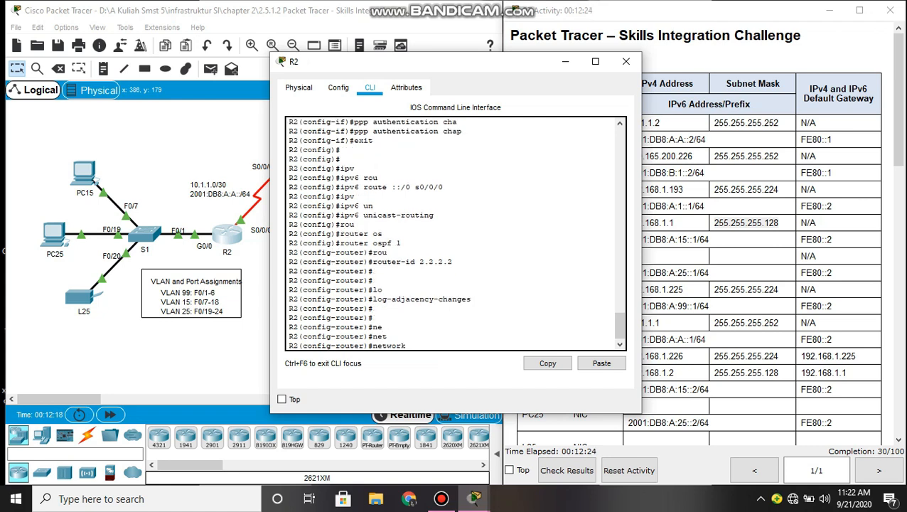
type("0.1.1.0 0.0.0.3 are")
- Advertise 10.1.1.0 0.0.0.3, 192.168.1.0 0.0.0.127 and 192.168.1.128 0.0.0.63 in OSPF area 0
key("Tab")
type("0")
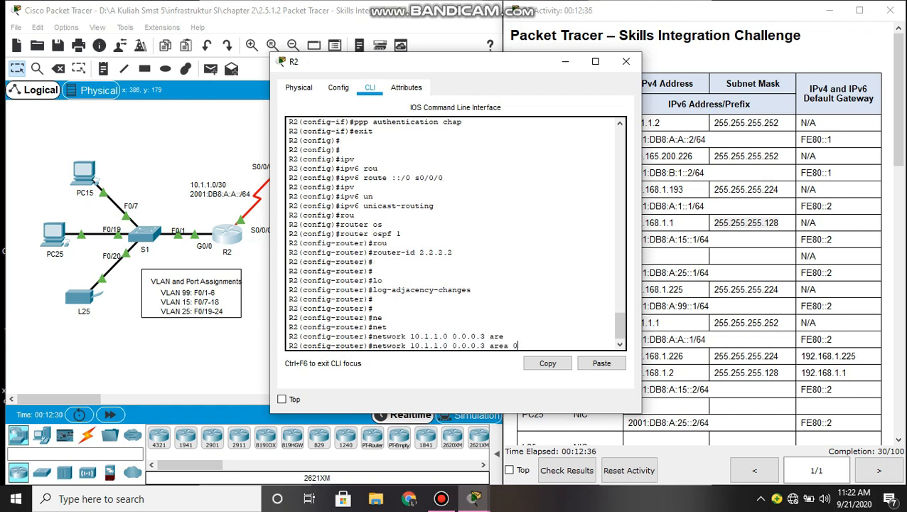
key("Return")
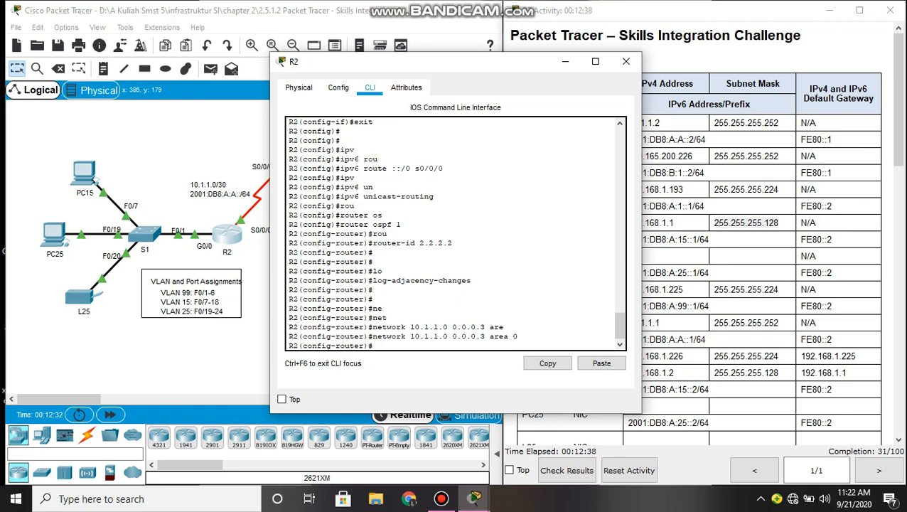
type("net")
key("Tab")
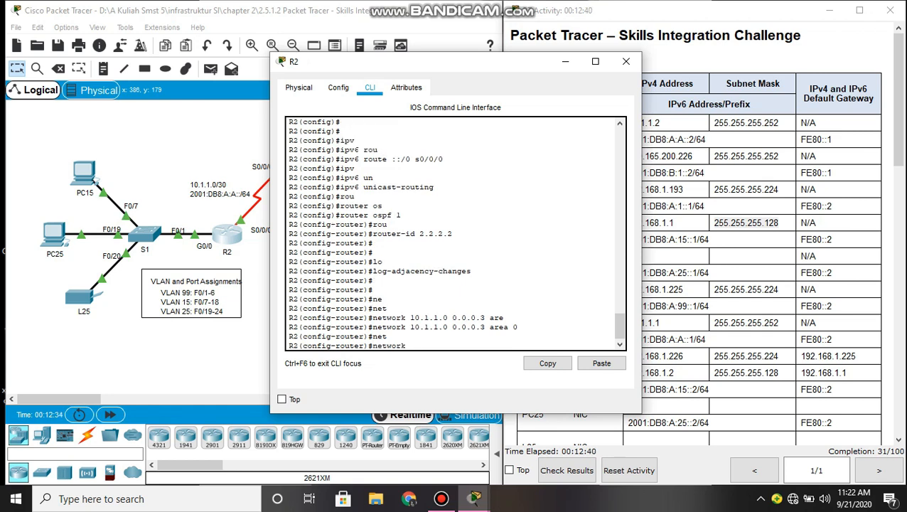
type("192.168.1.0 0.0.0.127 ar")
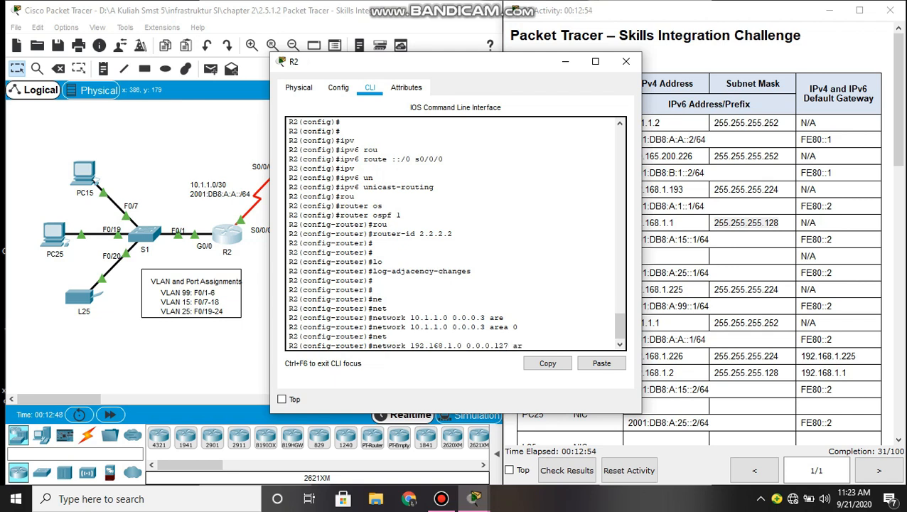
type("ea 0")
key("Tab")
type("0")
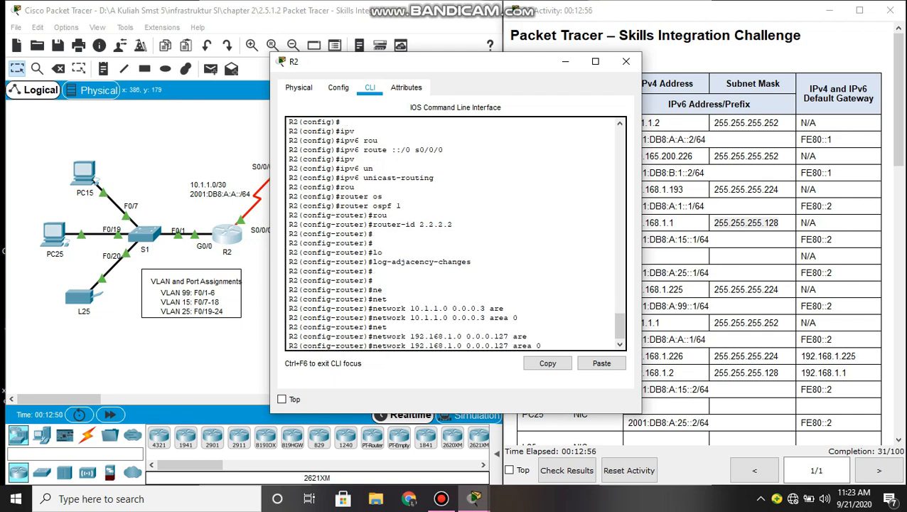
key("Return")
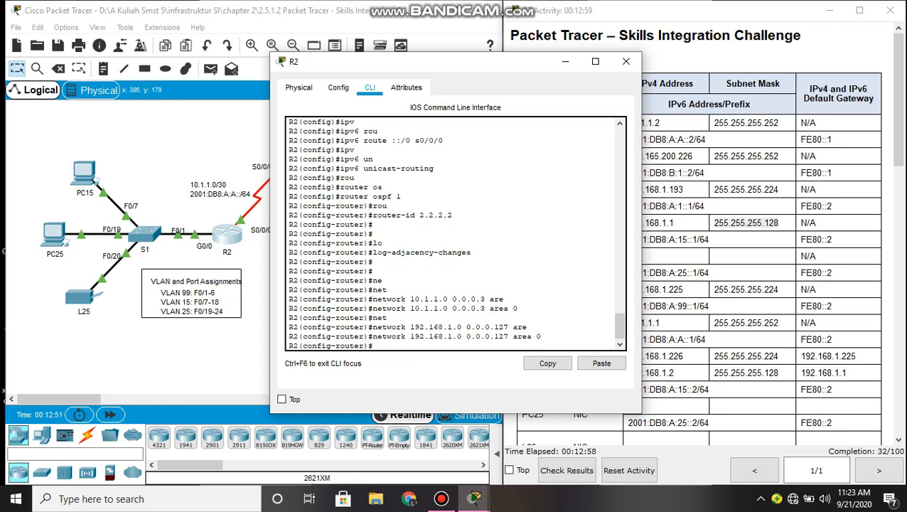
type("net")
key("Tab")
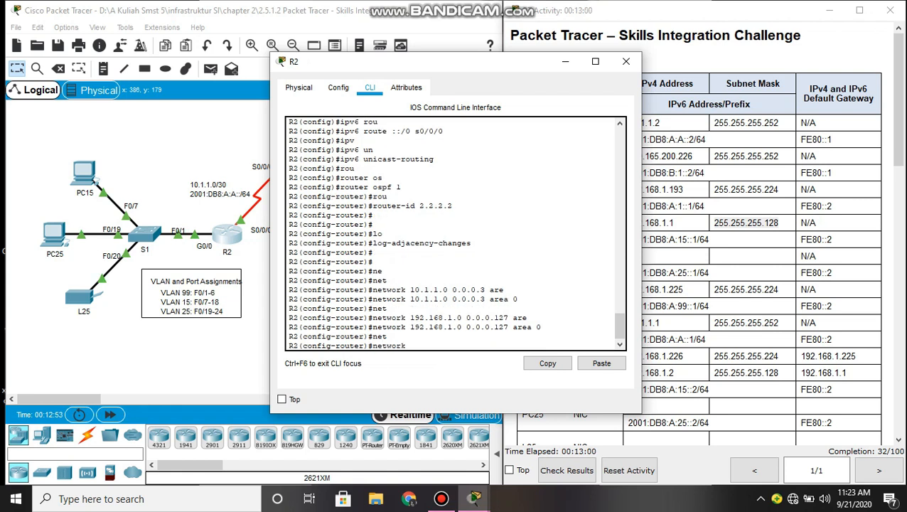
type("192.168.1.128 0.0.0.63 are")
key("Tab")
type("0")
key("Return")
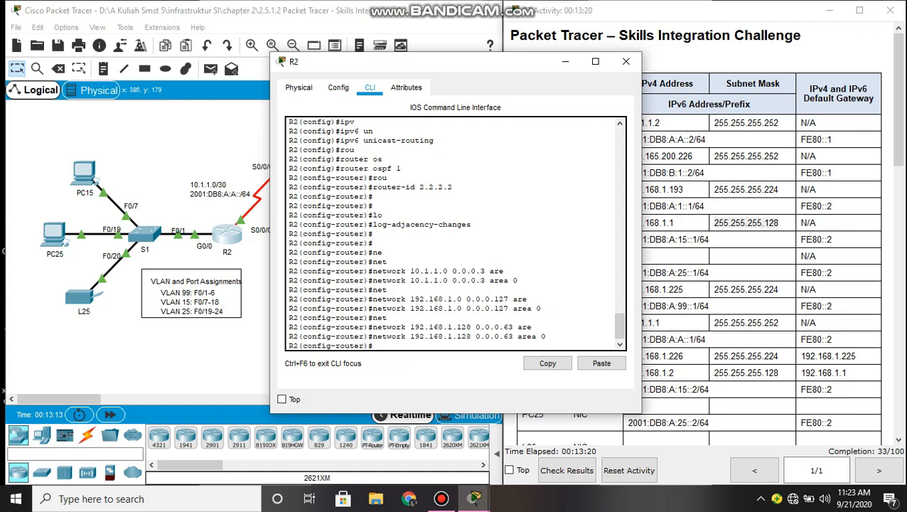
- Add networks 192.168.1.192 and 192.168.1.224 with wildcard 0.0.0.31 to OSPF area 0
type("net")
key("Tab")
type("192.")
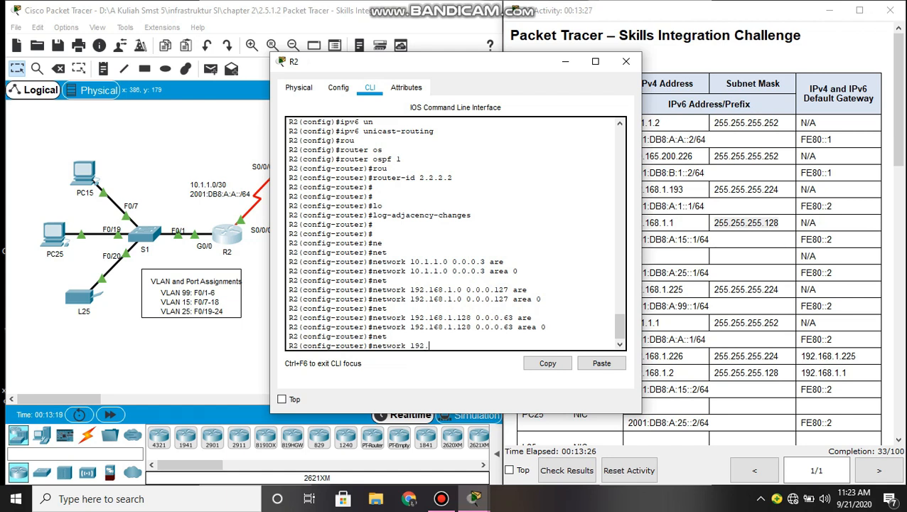
type("168.1.192 0.0.0.31 are")
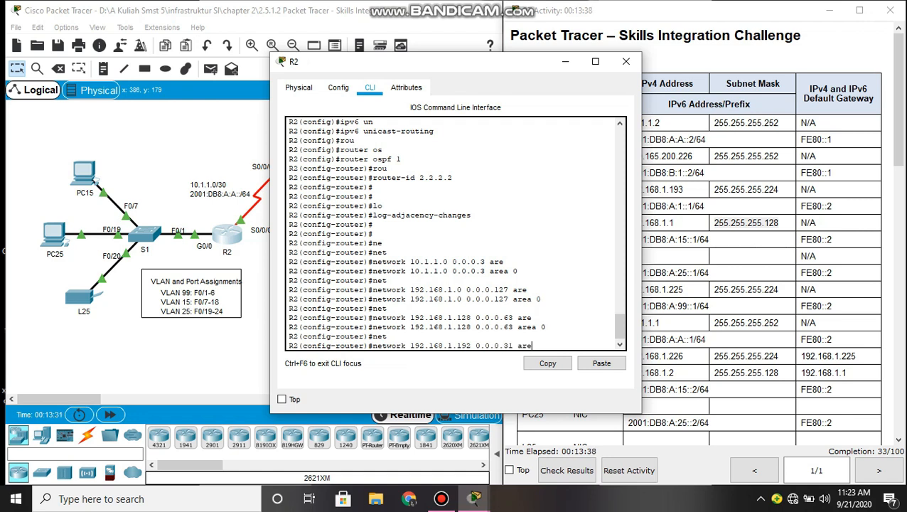
key("Tab")
type("0")
key("Return")
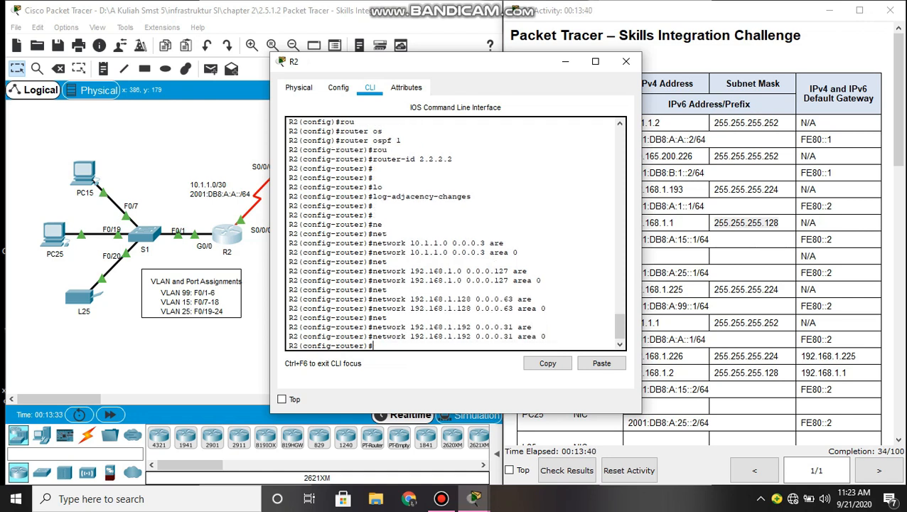
type("networ")
key("Tab")
type("192.168.")
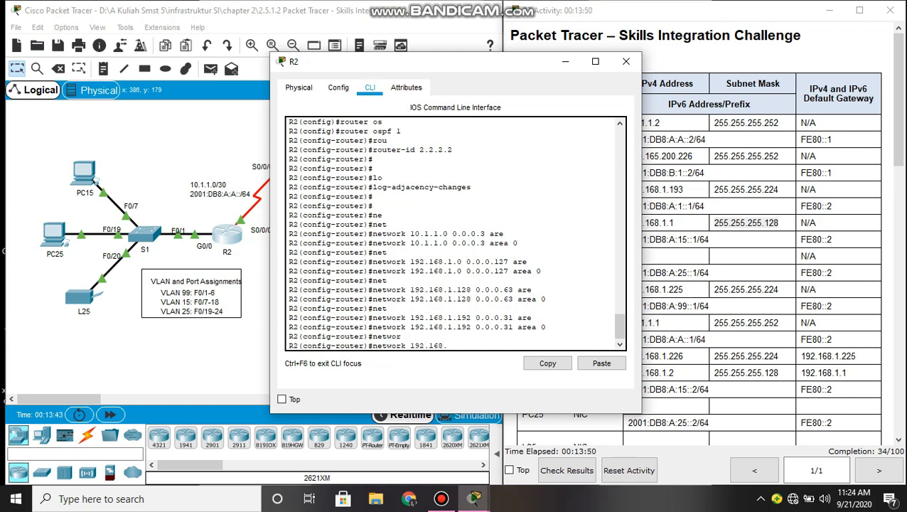
type("1.224 0.0.0.31 are")
key("Tab")
type("0")
key("Return")
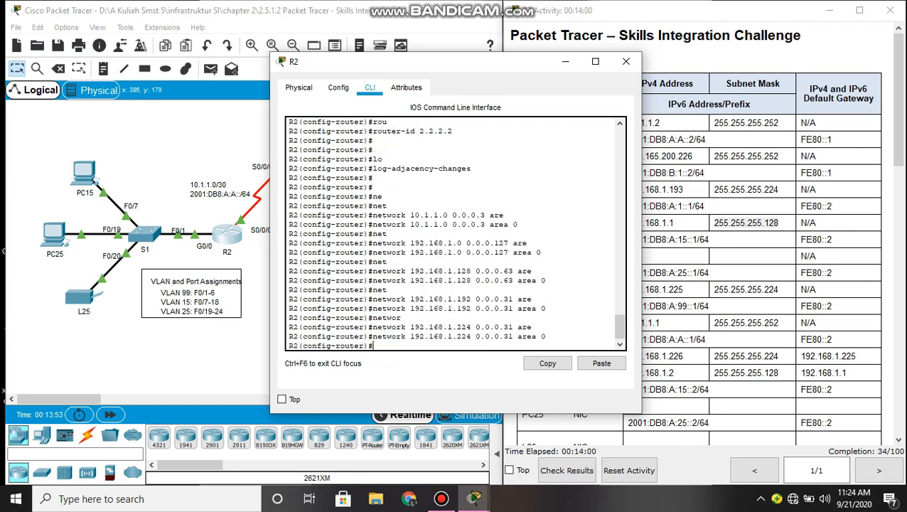
key("Return")
key("Return")
- Start IPv6 OSPF process 1 on R2 with ipv6 router ospf 1
type("ipv")
key("Tab")
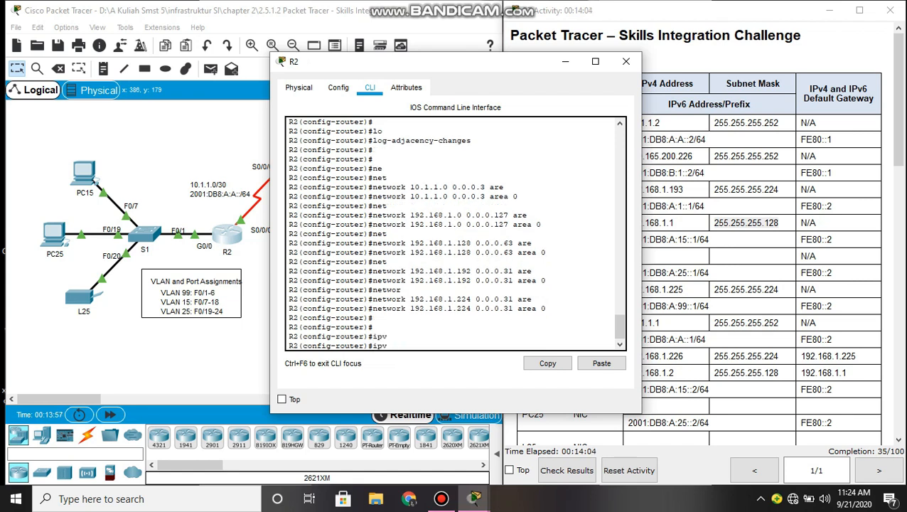
type("6 router os")
key("Tab")
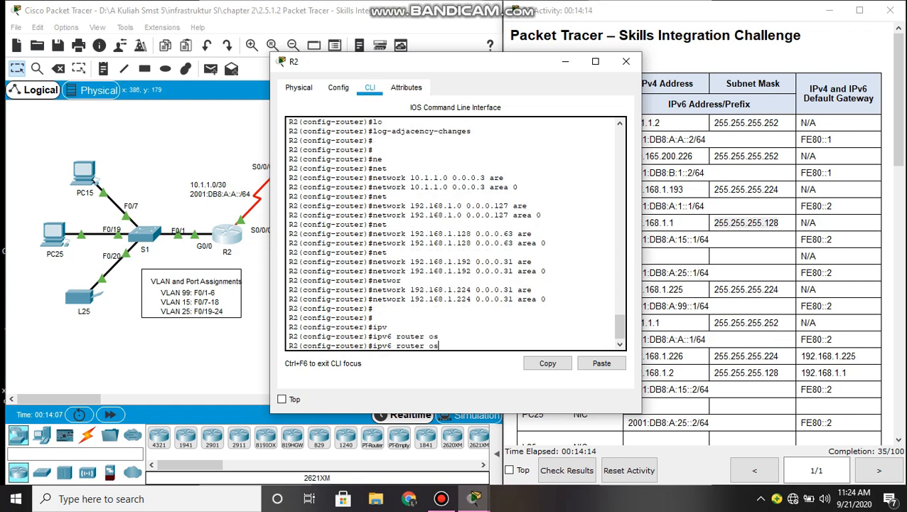
type("pf 1")
key("Return")
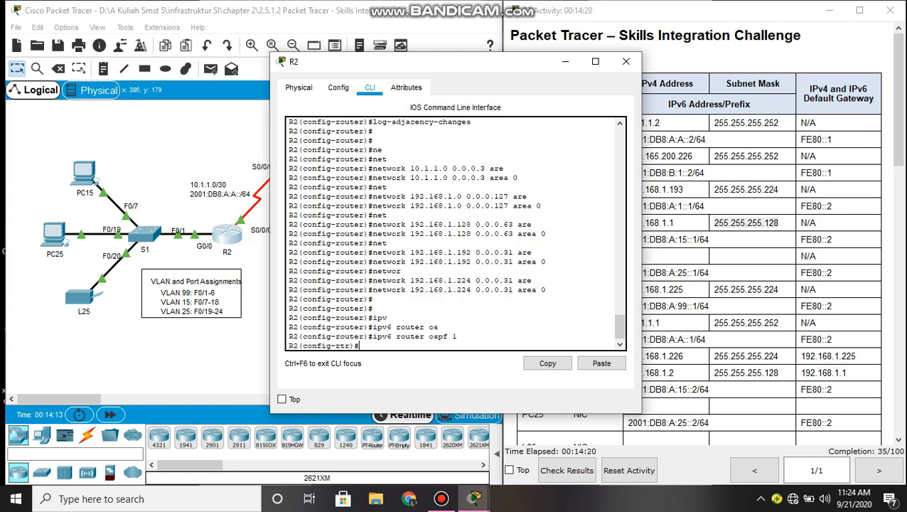
- Set the IPv6 OSPF router ID to 2.2.2.2 and enable log-adjacency-changes
type("e")
type("rou")
key("Tab")
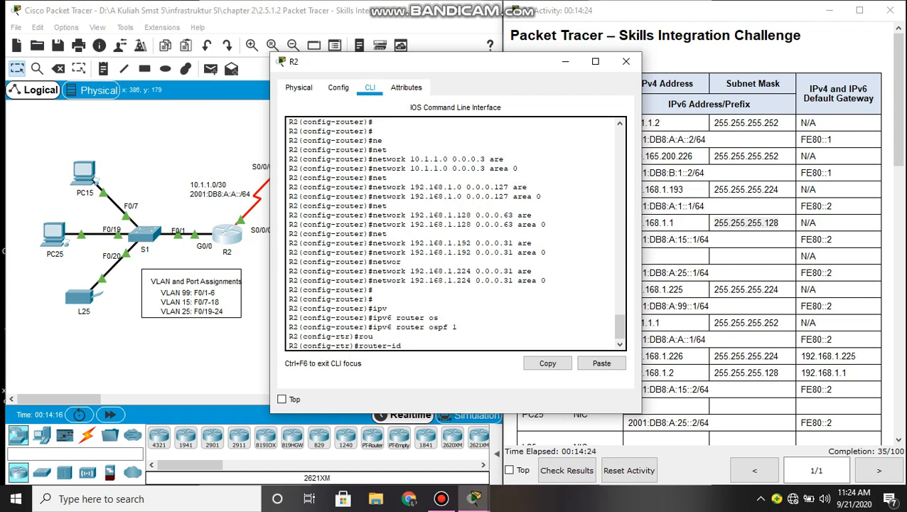
type("2.2.2.2")
key("Return")
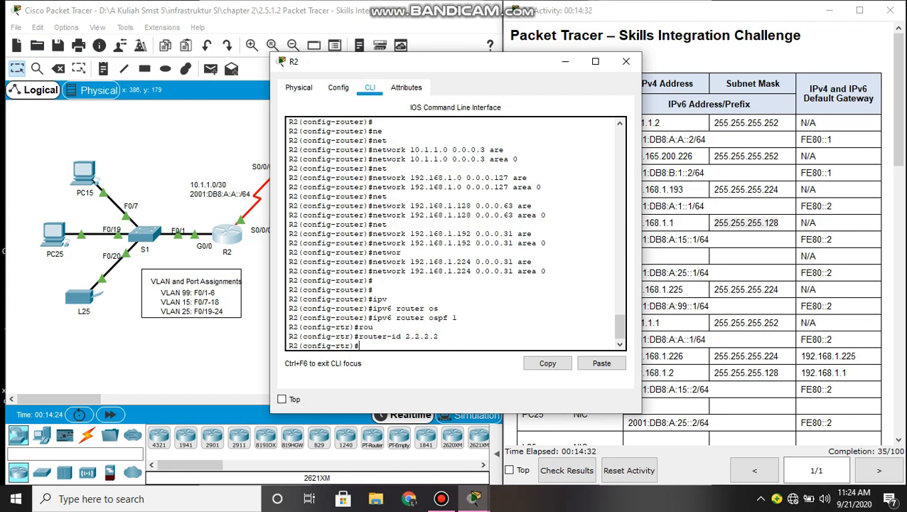
type("log")
key("Tab")
key("Return")
key("Return")
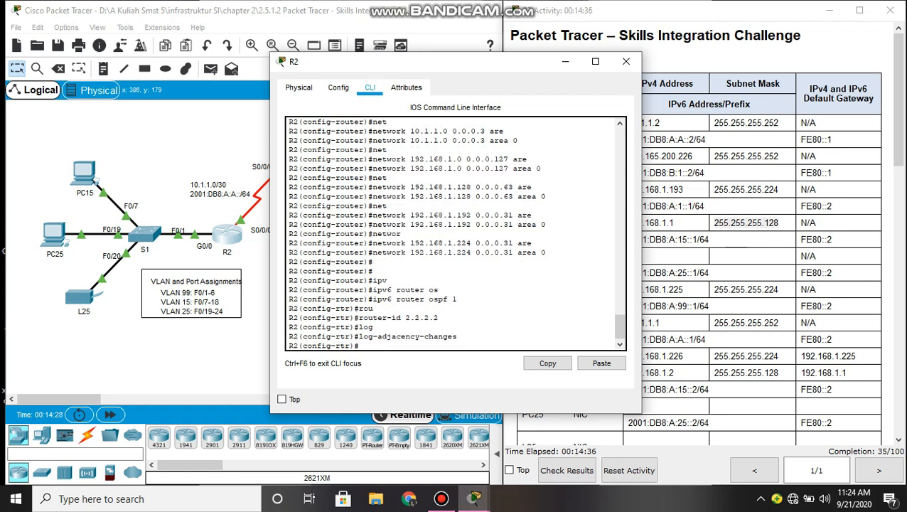
key("Return")
key("Return")
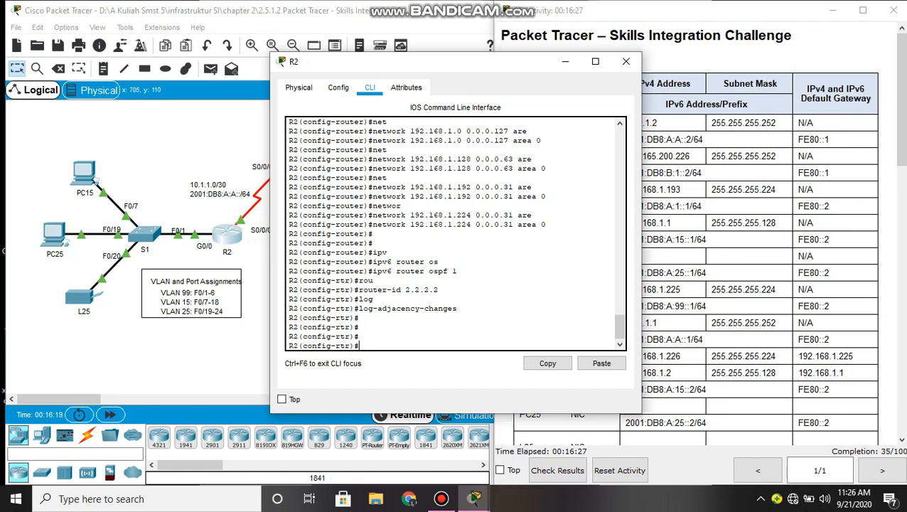
- On interface Serial0/0/0, enable ipv6 ospf 1 area 0
type("int")
key("Tab")
type("ser")
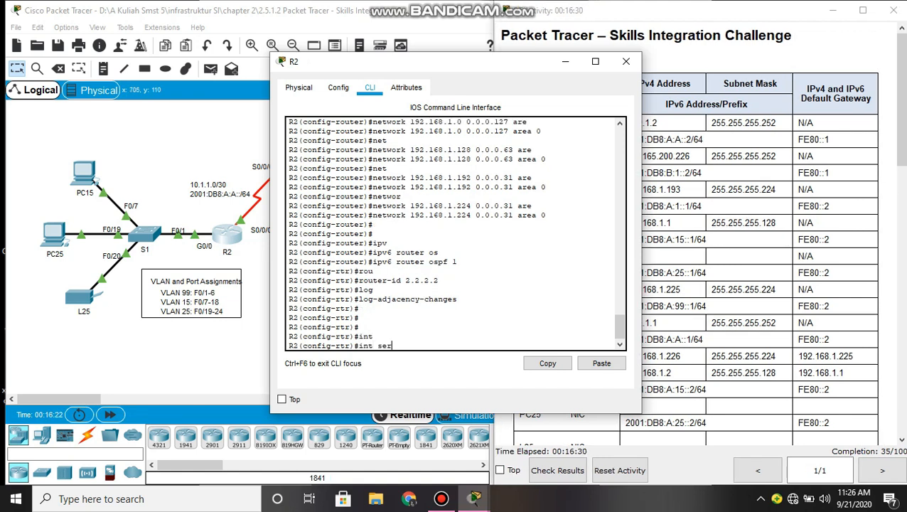
type("ial0/0/0")
key("Return")
type("ig-if)#i")
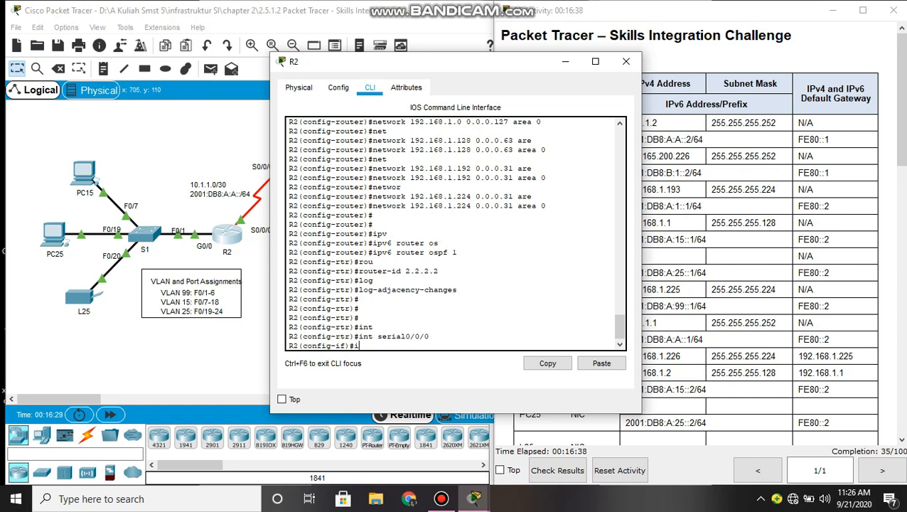
type("pv")
key("Tab")
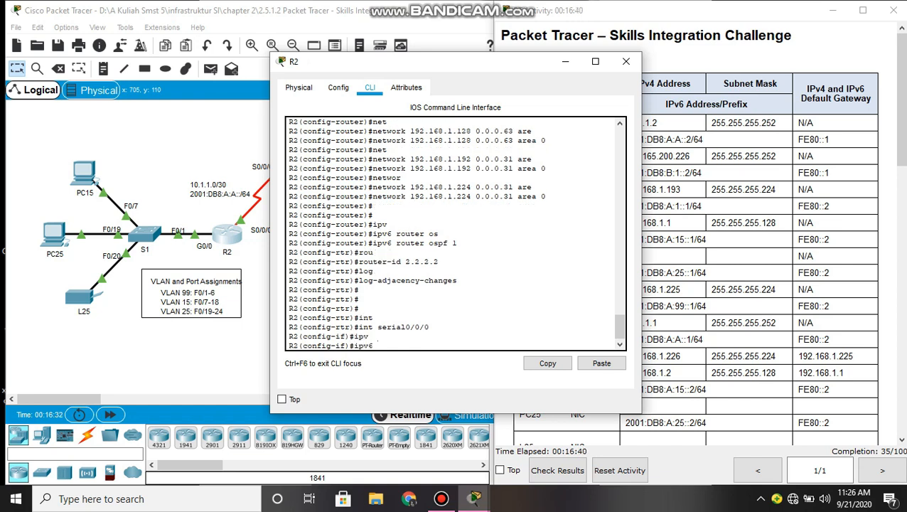
type("os")
key("Tab")
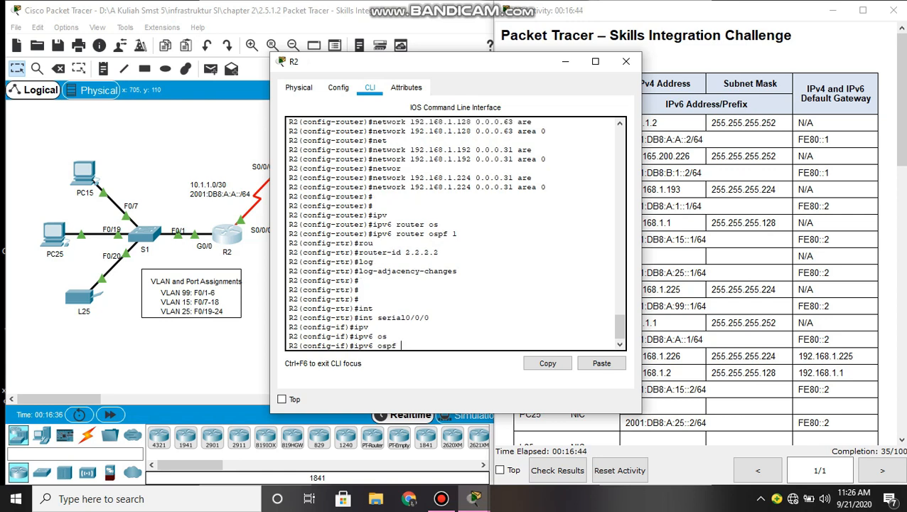
type("1 are")
key("Tab")
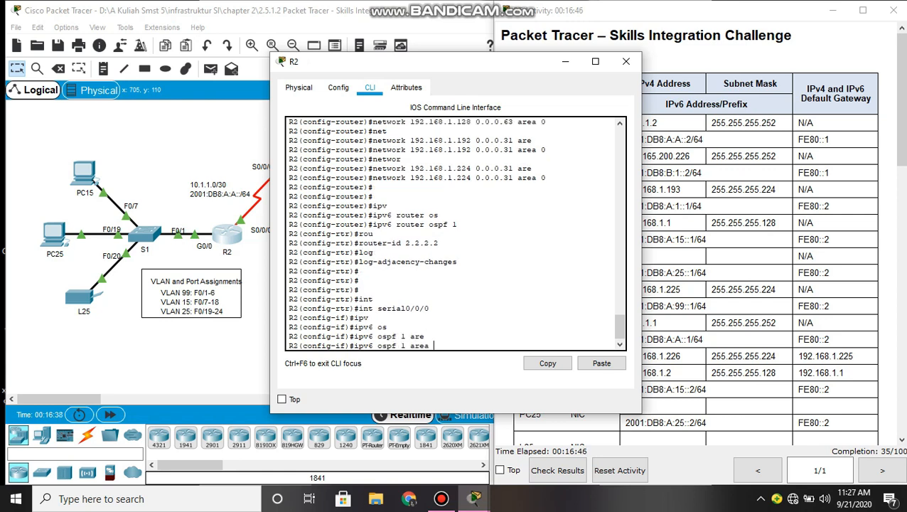
type("0")
key("Return")
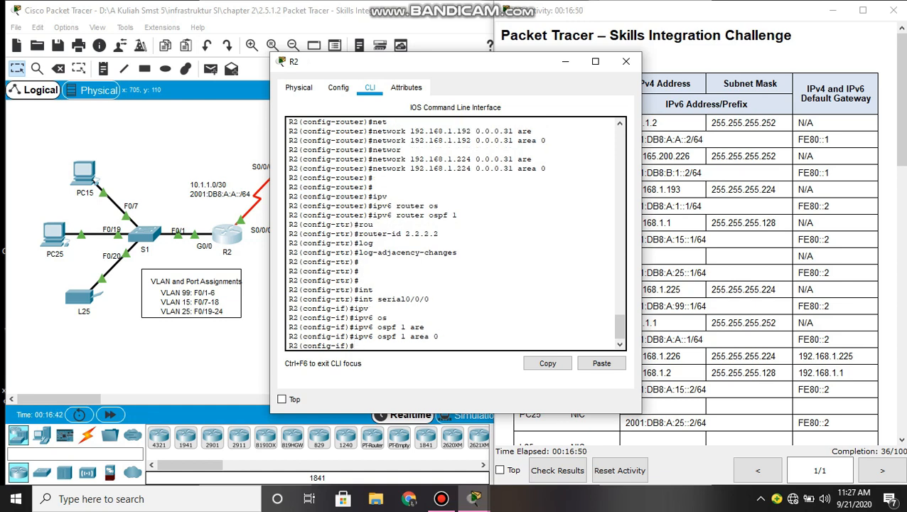
key("Return")
key("Return")
- Begin entering an interface command for a GigabitEthernet interface
type("int")
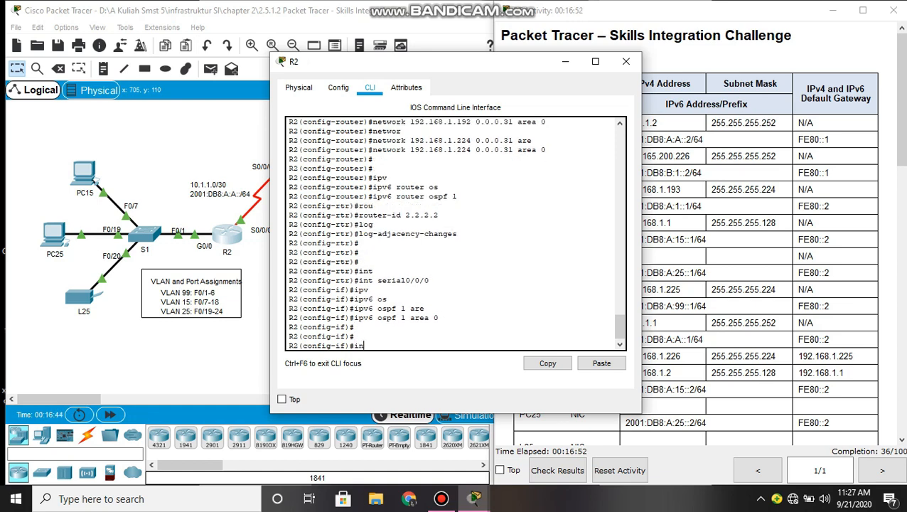
key("Tab")
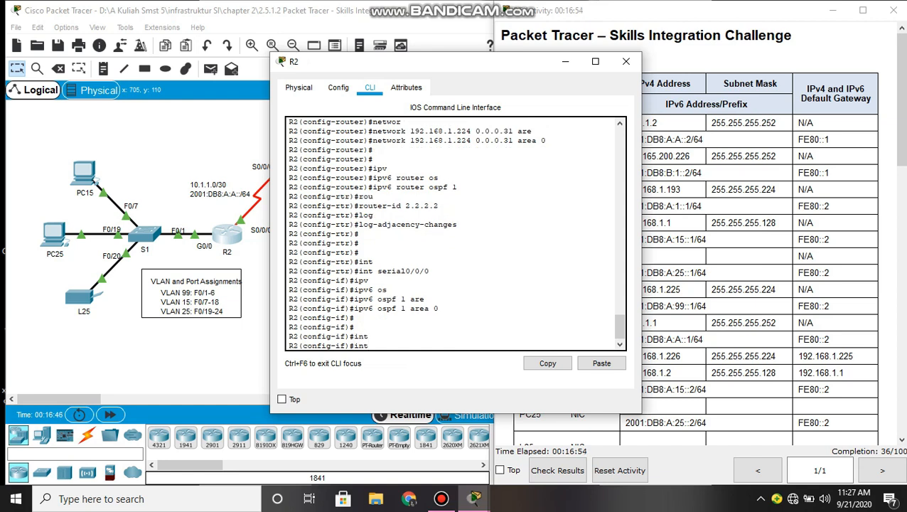
type("gi")
key("Tab")
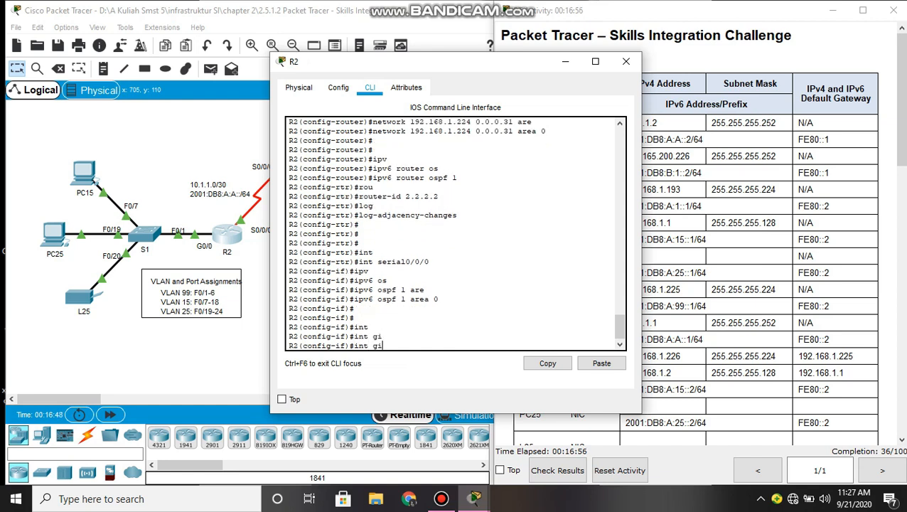
type("gab")
- Leave Serial0/0/0 and put subinterface G0/0.1 into IPv6 OSPF process 1 area 0
key("BackSpace")
key("BackSpace")
key("BackSpace")
key("BackSpace")
key("BackSpace")
key("BackSpace")
key("BackSpace")
key("BackSpace")
key("BackSpace")
type("exit")
key("Return")
type("int")
key("Tab")
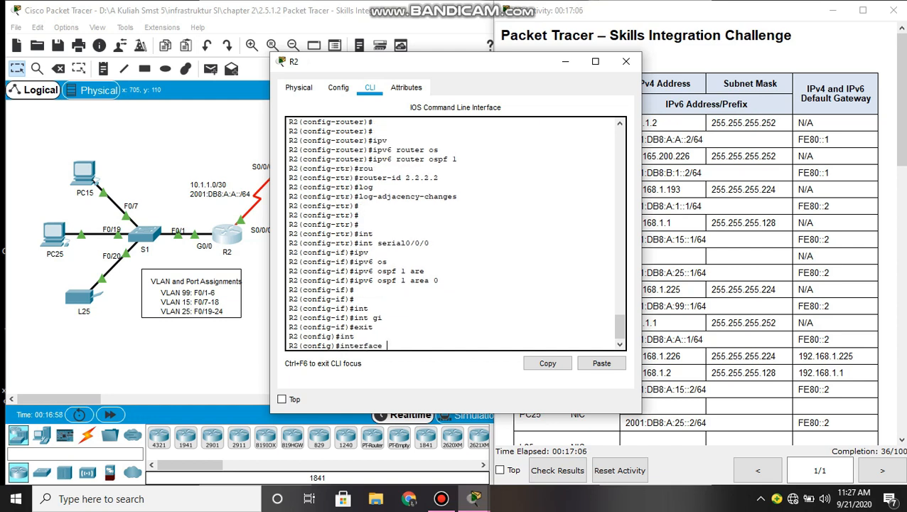
type("gi")
key("Tab")
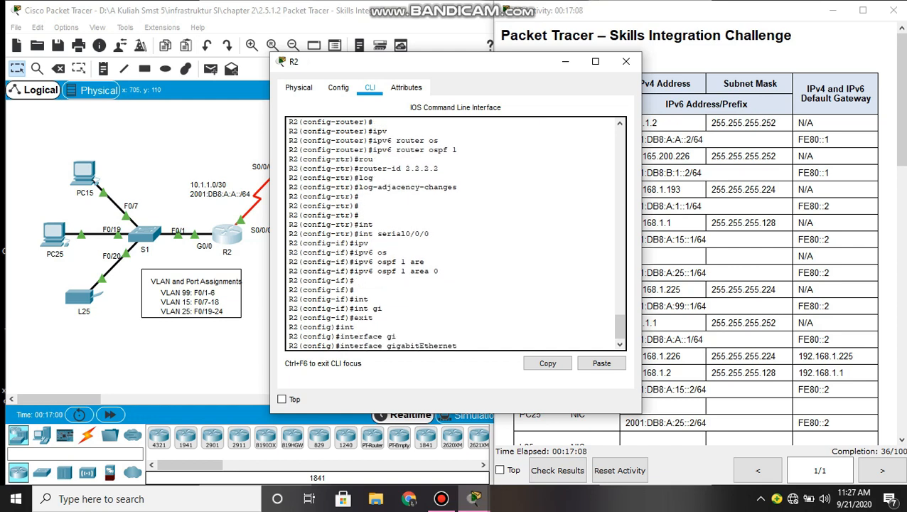
type("0/0.1")
key("Return")
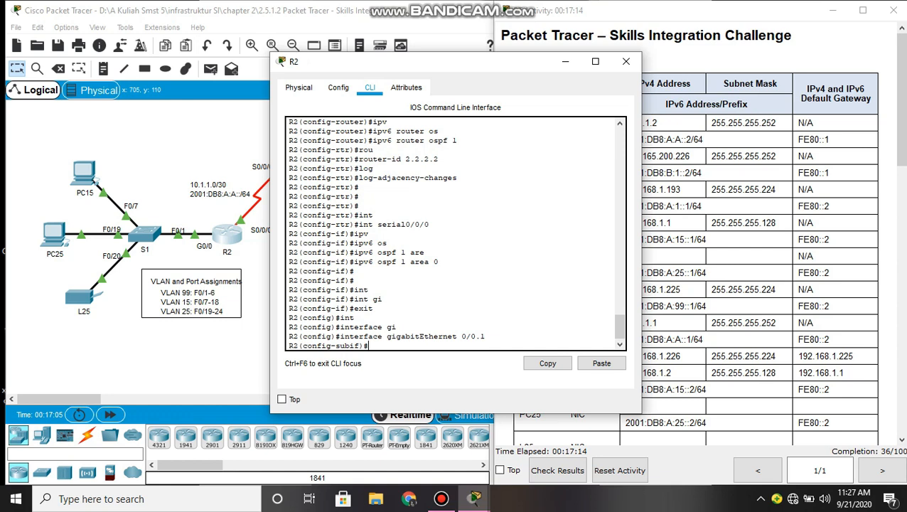
type("ipv")
key("Tab")
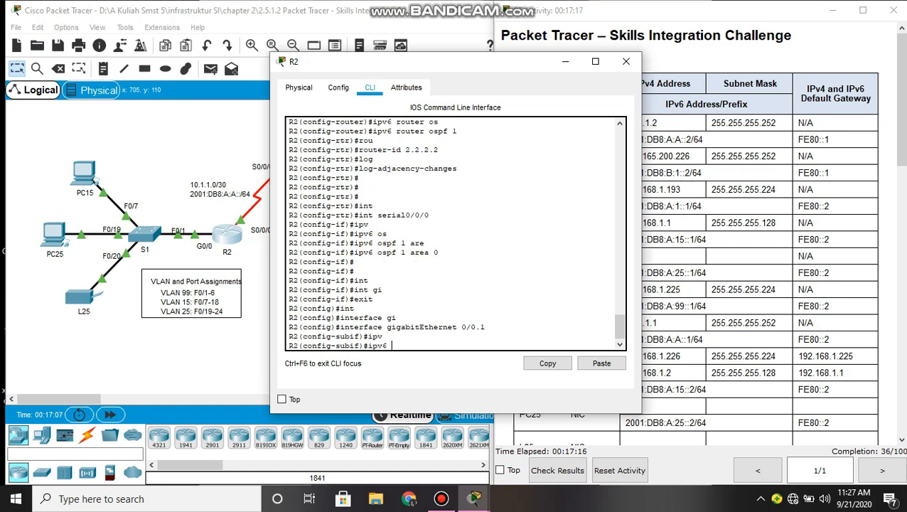
type("os")
key("Tab")
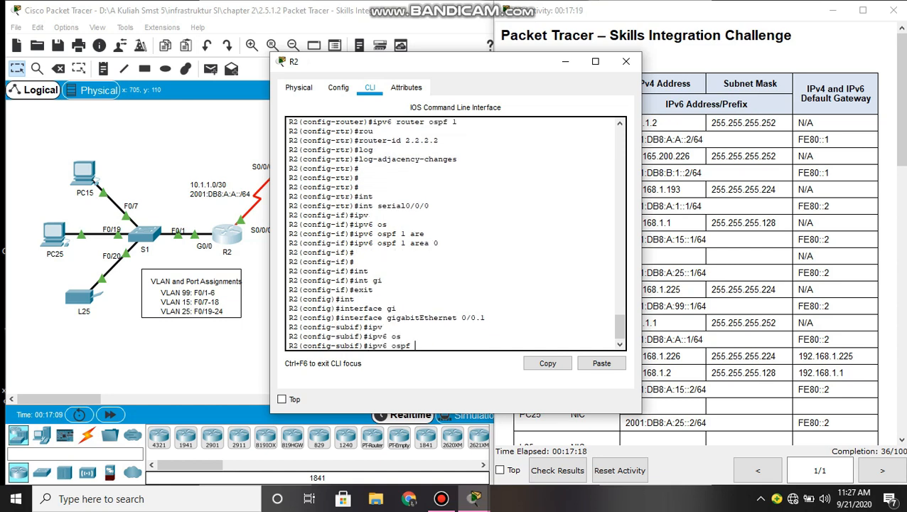
type("1 are")
key("Tab")
type("0")
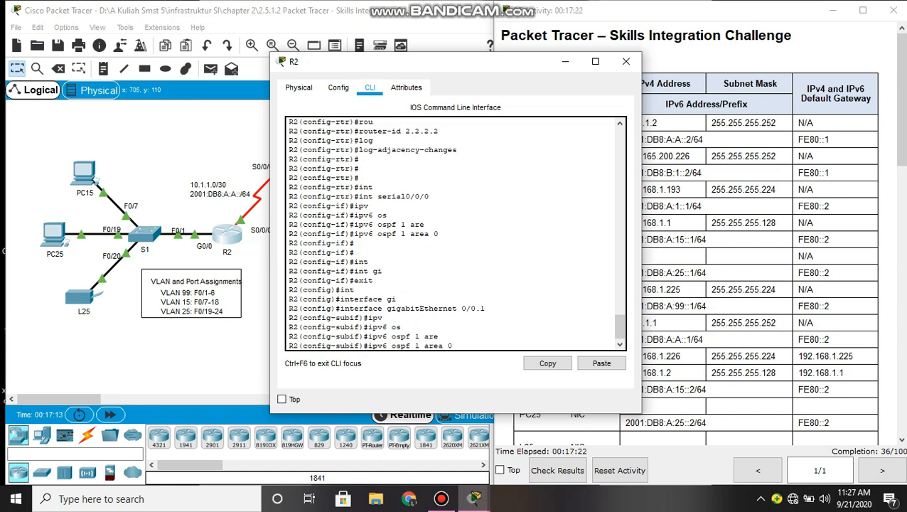
key("Return")
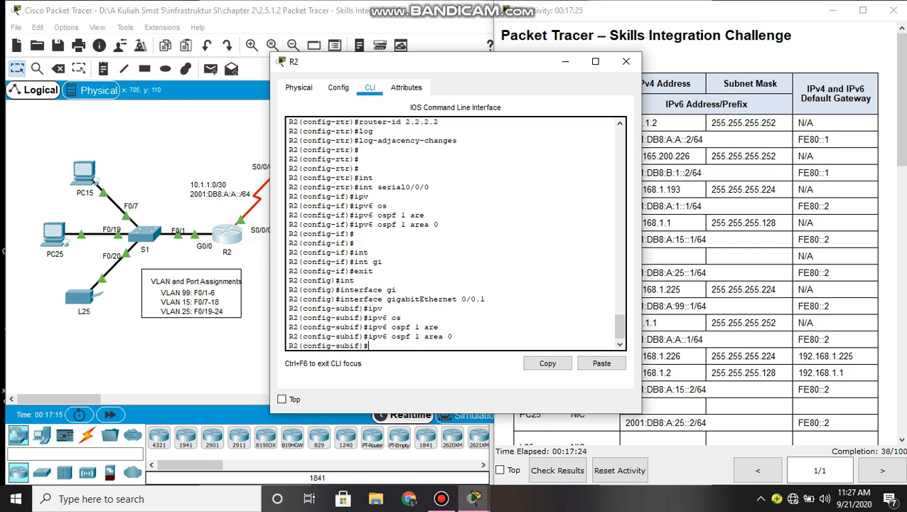
type("exit")
key("Return")
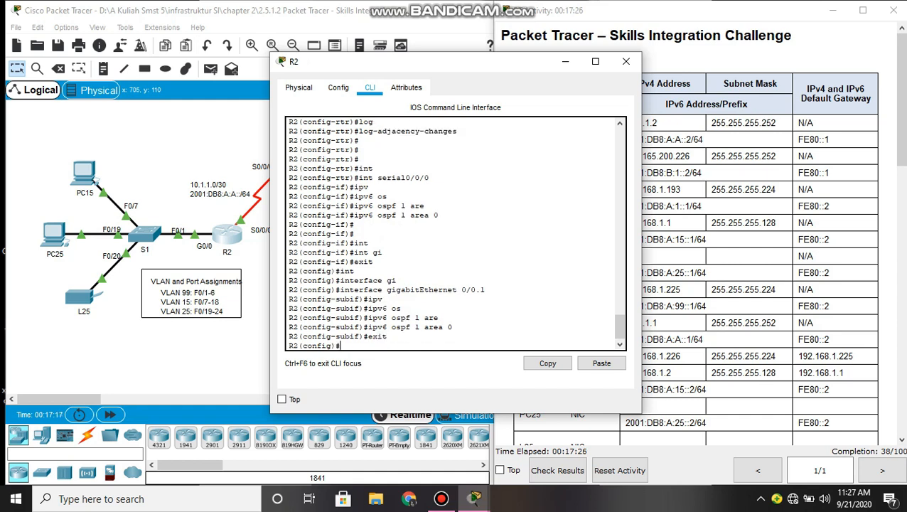
- Put subinterface G0/0.15 into IPv6 OSPF process 1 area 0, then exit to global config
type("int")
key("Tab")
type("go")
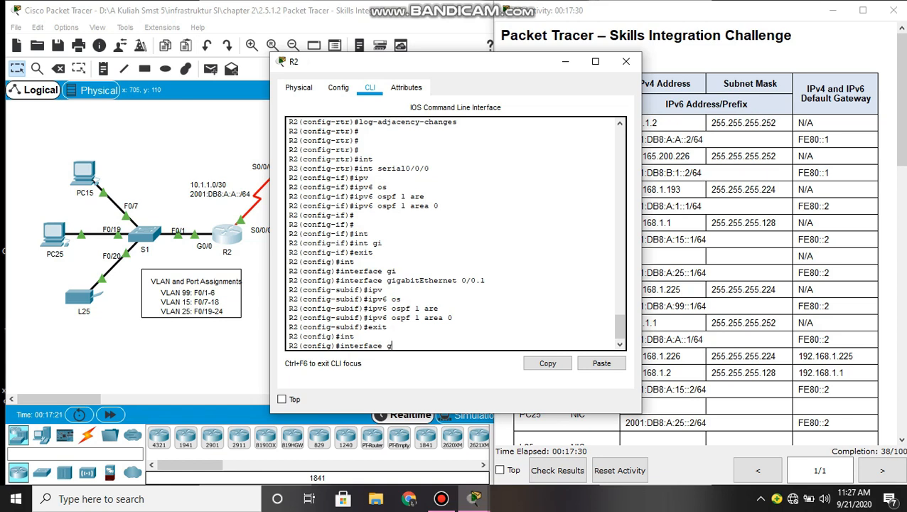
type("i")
key("Tab")
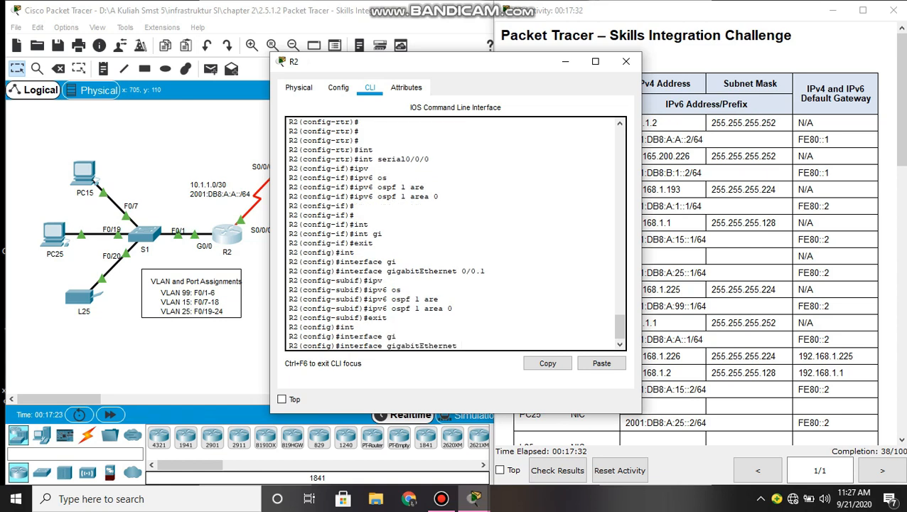
type("0/0.15")
key("Return")
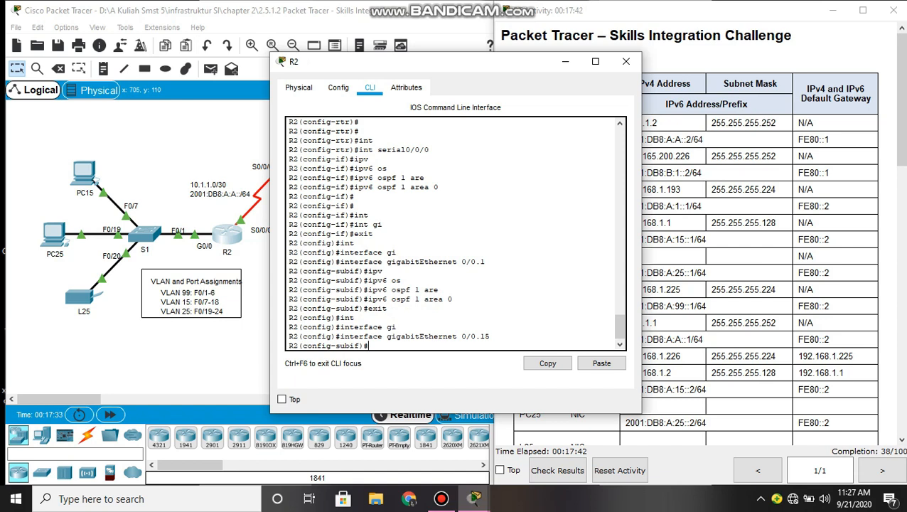
type("ipv")
key("Tab")
type("os")
key("Tab")
type("1 are")
key("Tab")
type("0")
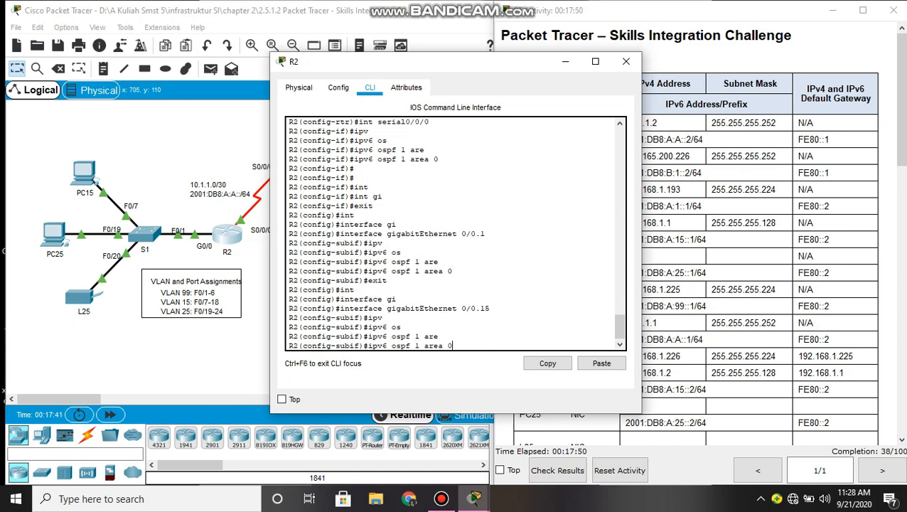
key("Return")
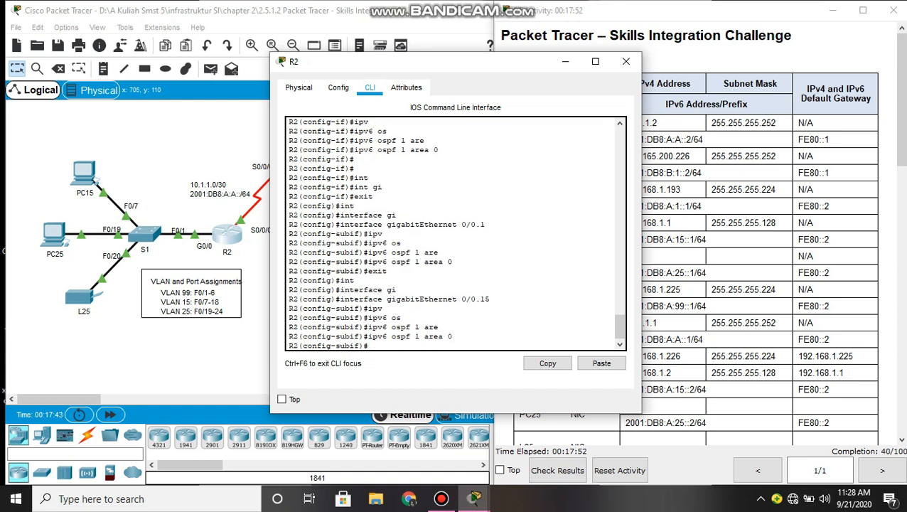
type("exit")
key("Return")
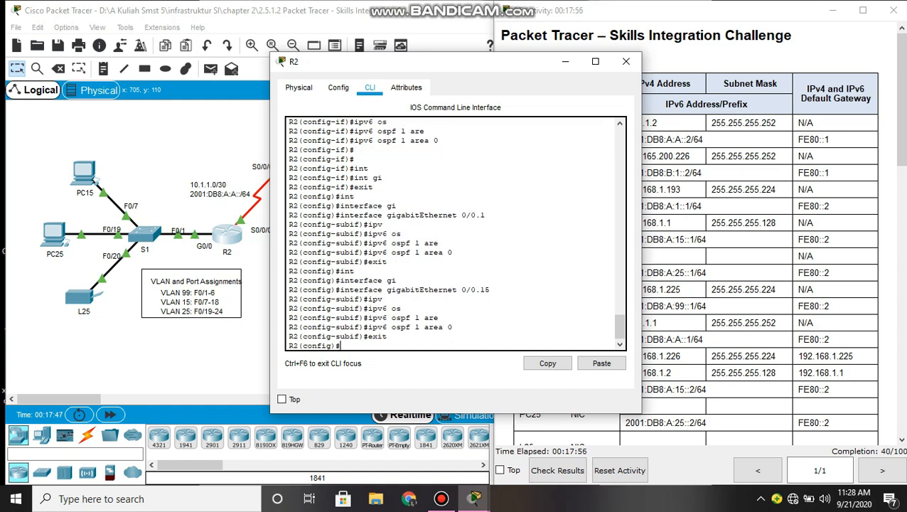
key("Up")
key("Up")
- Add R2's G0/0.25 subinterface to OSPFv3 process 1, area 0
key("Up")
key("Up")
key("Up")
key("Up")
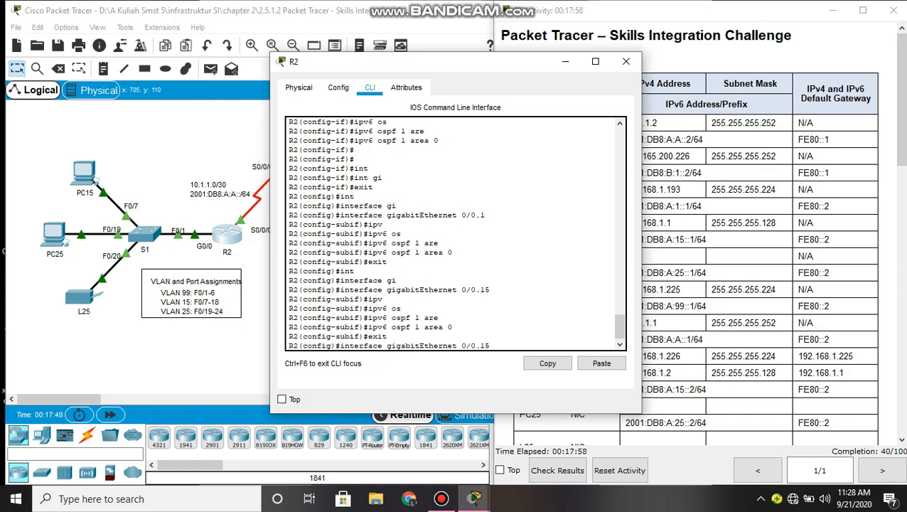
key("BackSpace")
key("BackSpace")
type("25")
key("Return")
key("Up")
key("Up")
key("Up")
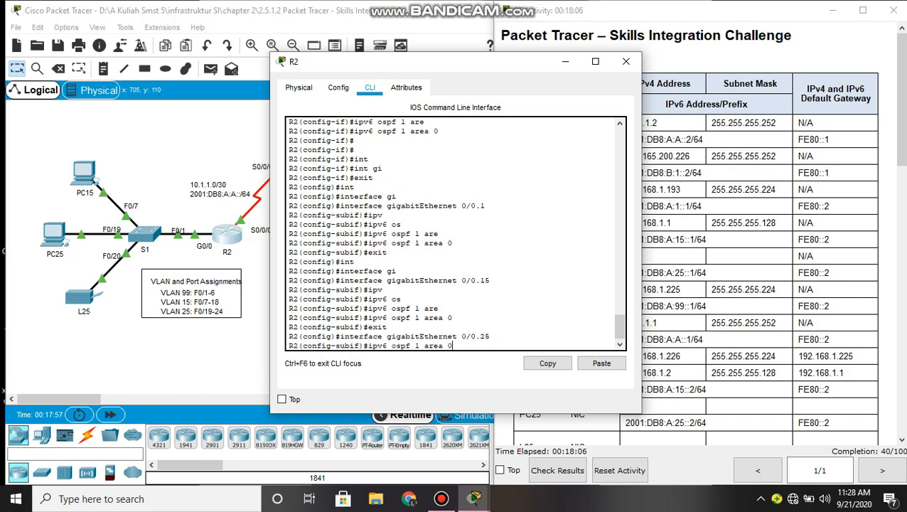
key("Return")
key("Return")
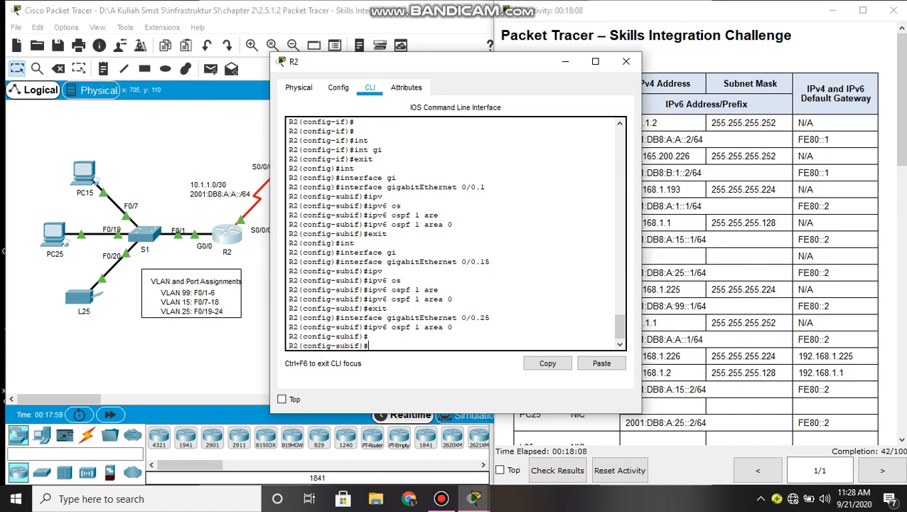
type("exit")
key("Return")
- Add R2's G0/0.99 subinterface to OSPFv3 process 1, area 0
key("Up")
key("Up")
key("Up")
key("BackSpace")
key("BackSpace")
type("99")
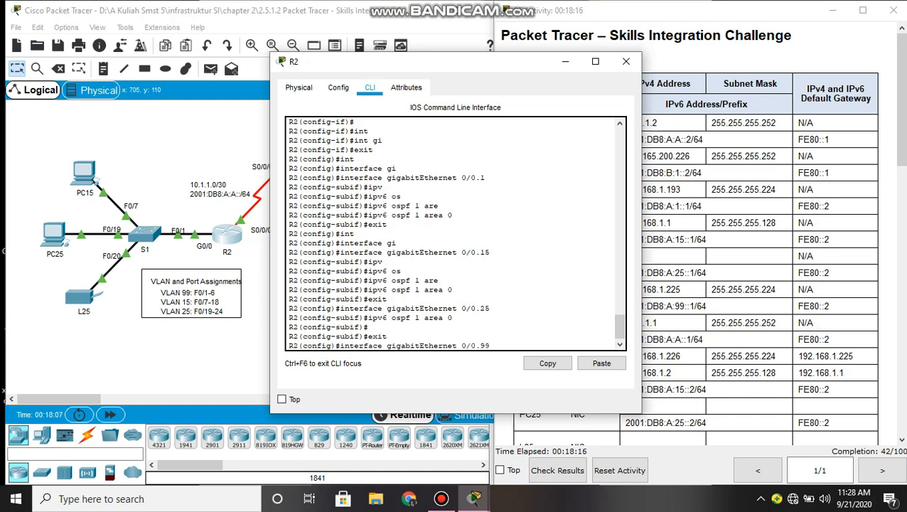
key("Return")
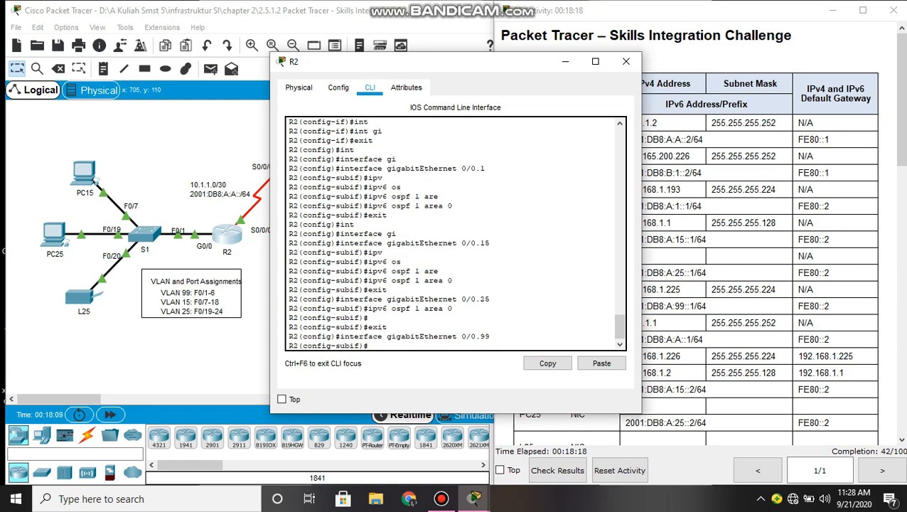
key("Up")
key("Up")
key("Up")
key("Return")
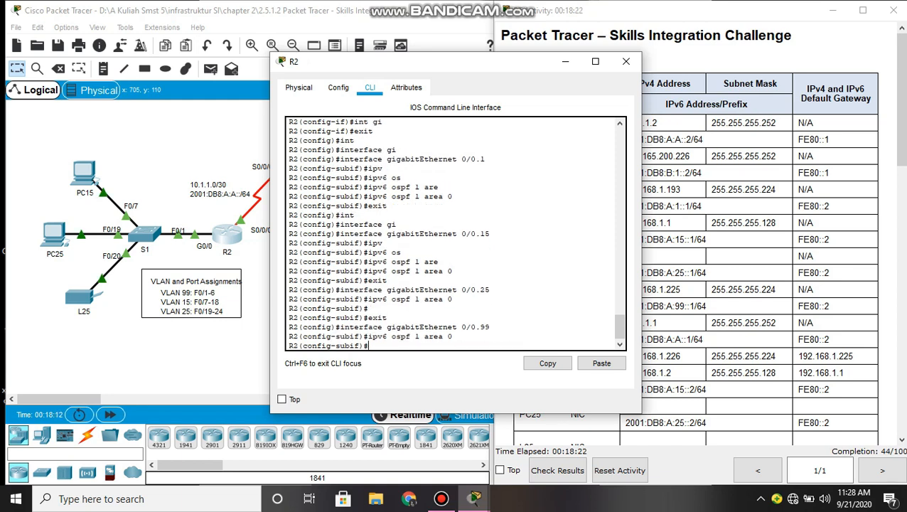
- Leave configuration mode and save R2's running configuration with write memory
type("end")
key("Return")
key("Return")
key("Return")
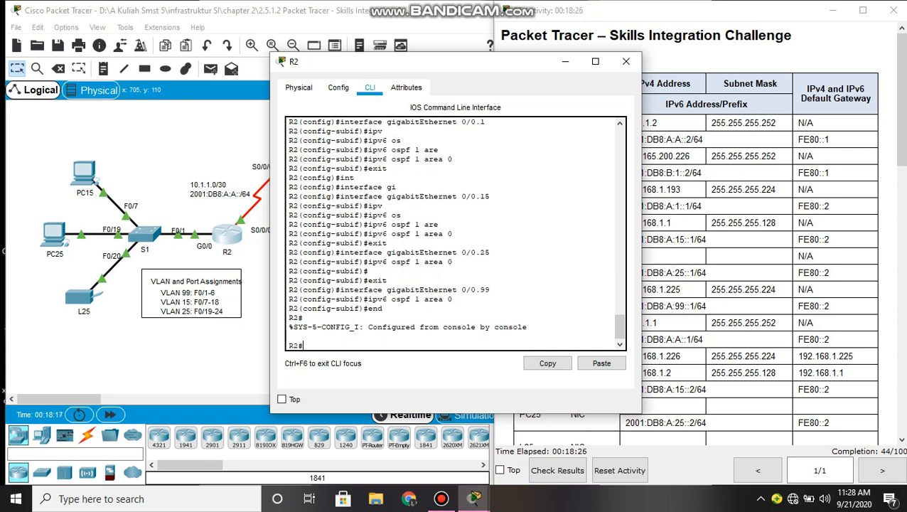
type("writ")
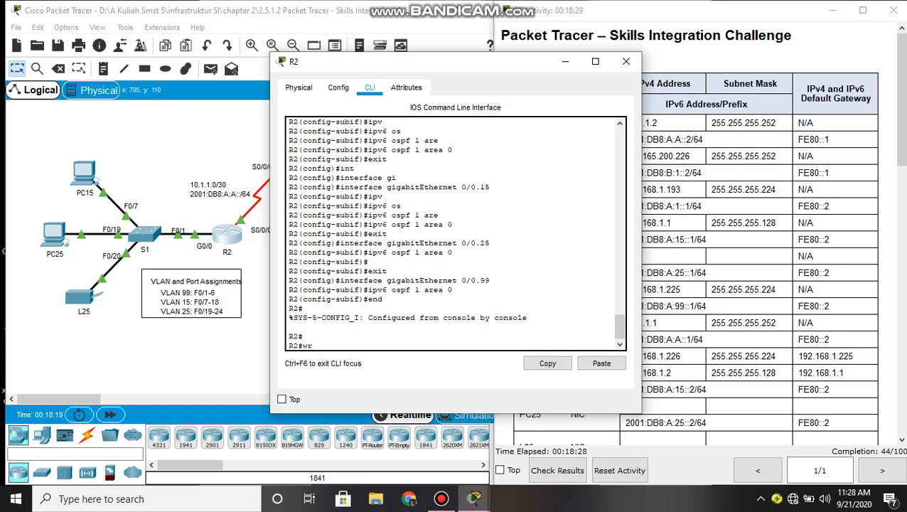
key("Tab")
type("mw")
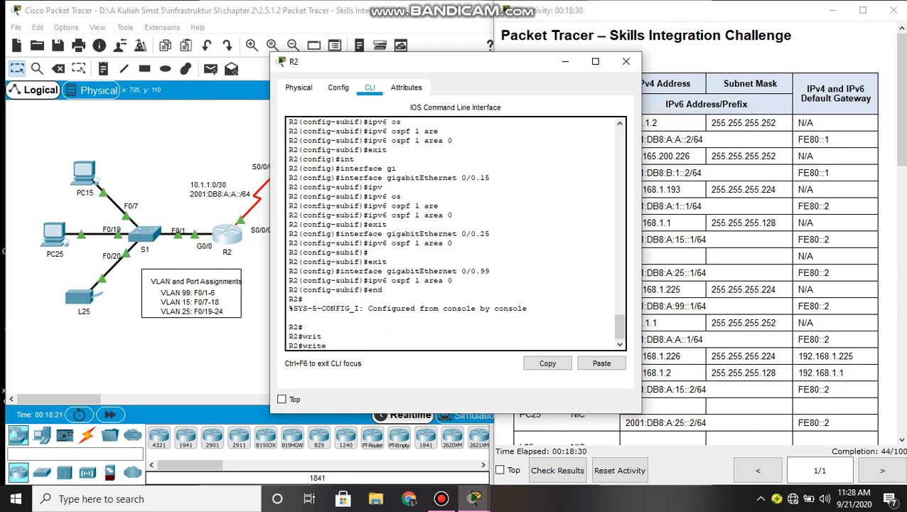
key("Tab")
key("BackSpace")
type("e")
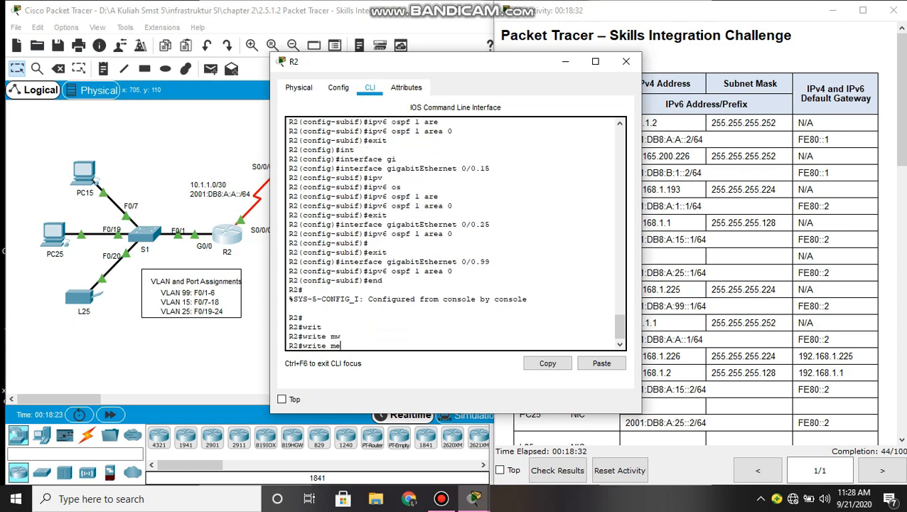
key("Tab")
key("Return")
key("Return")
key("Return")
key("Return")
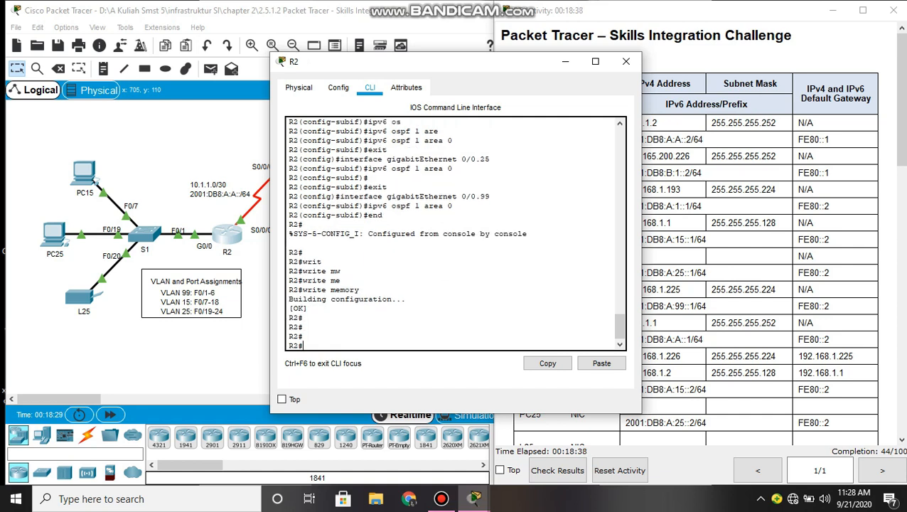
- Close R2 and enter global configuration mode on switch S1 using its enable password
left_click(565, 61)
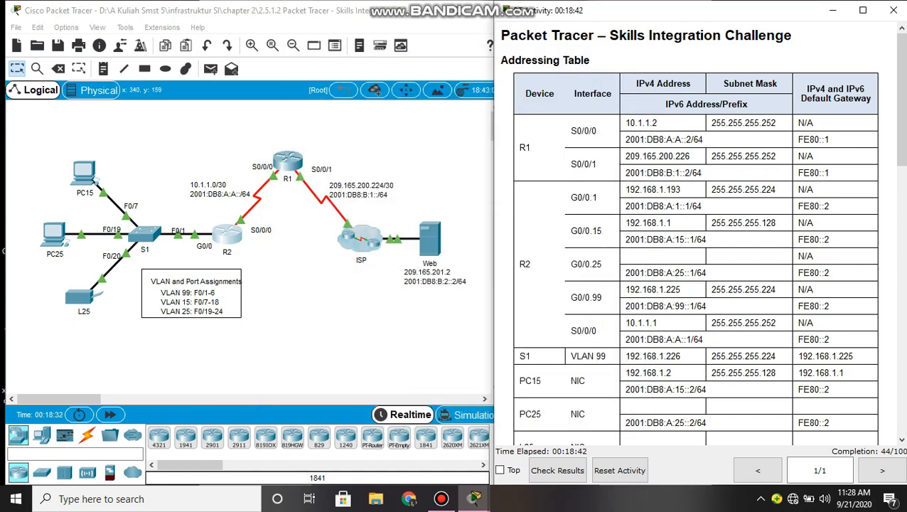
left_click(147, 233)
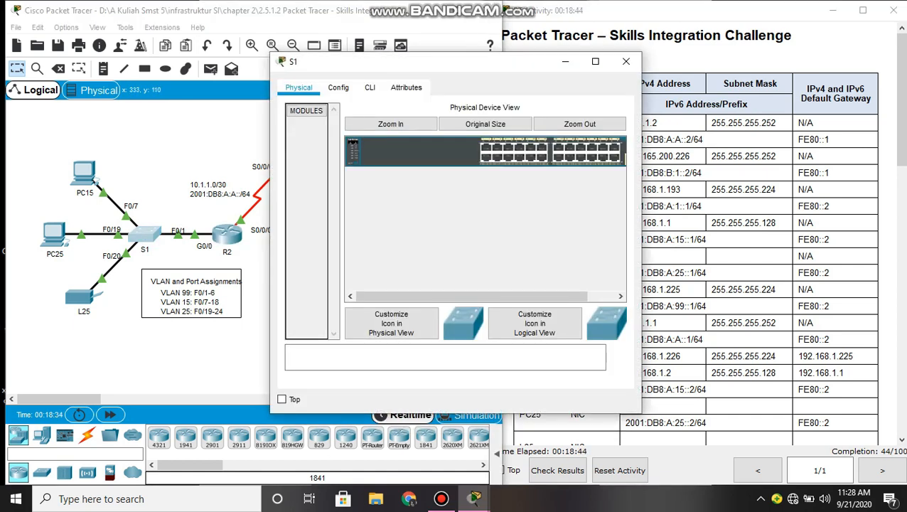
left_click(370, 87)
key("Return")
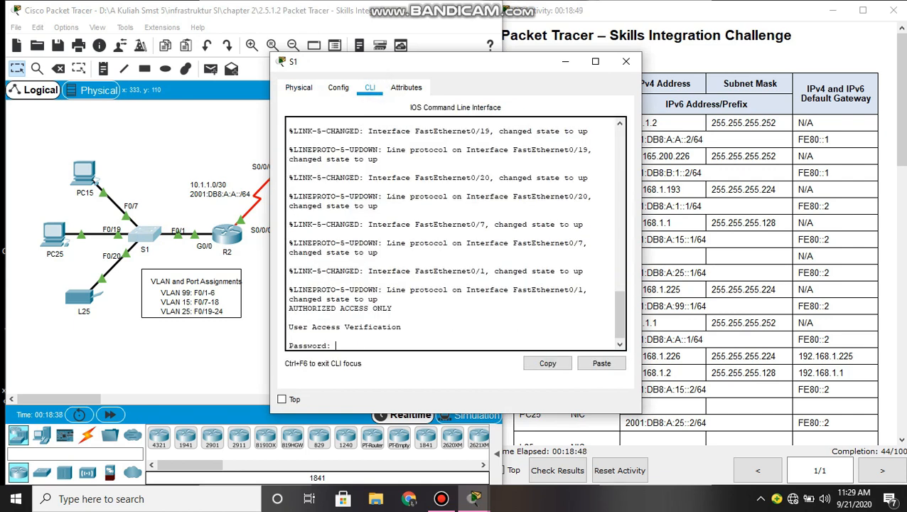
key("Return")
type("ena")
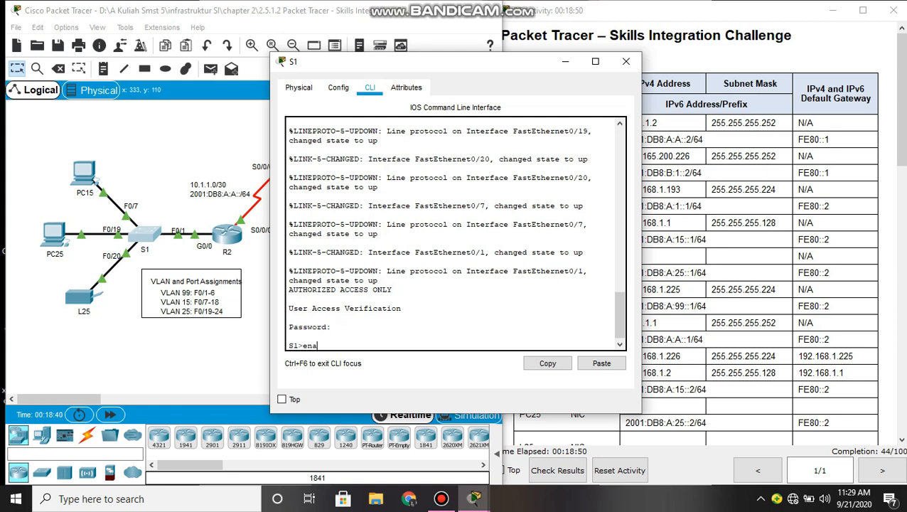
key("Tab")
key("Return")
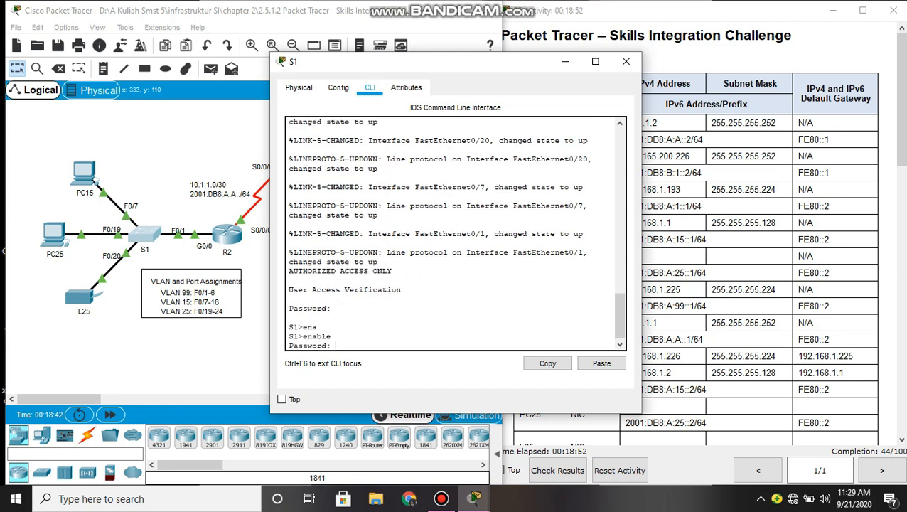
type("class")
key("Return")
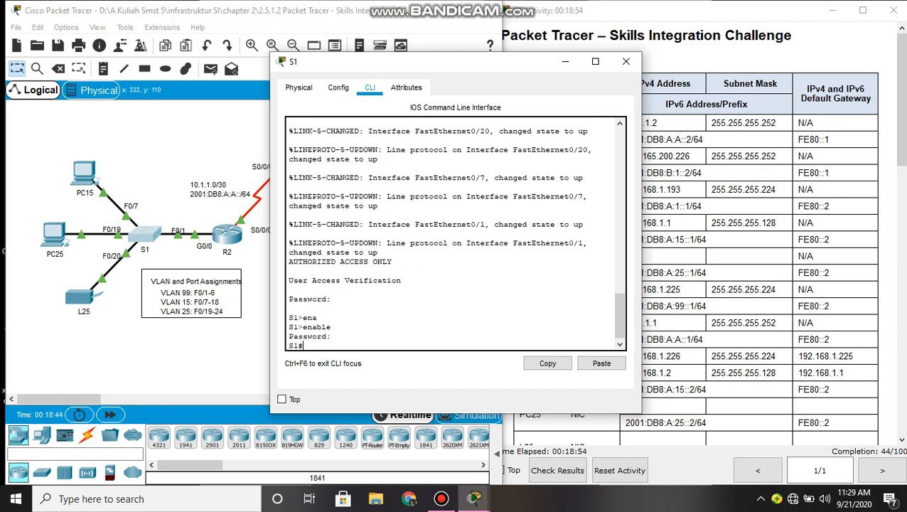
type("conf t")
key("Return")
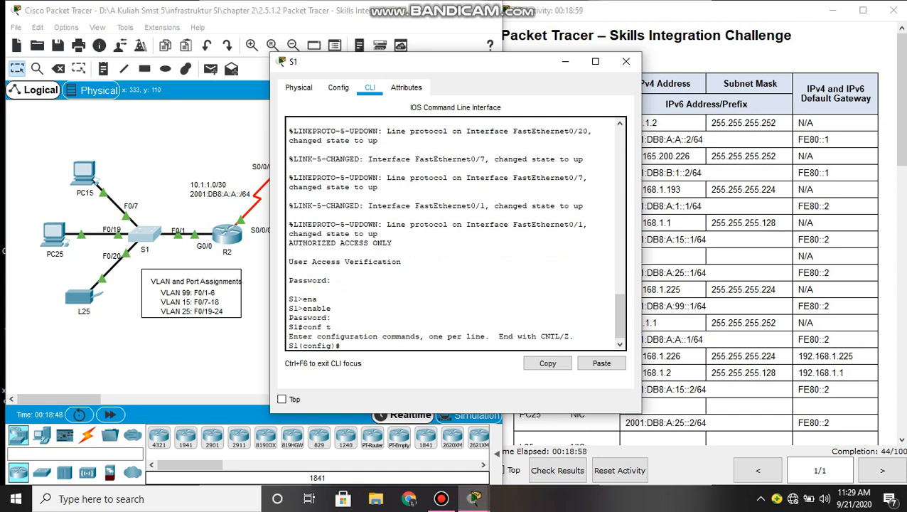
- Create VLAN 86 named BlackHole on S1, then exit to global configuration
type("vl")
key("Tab")
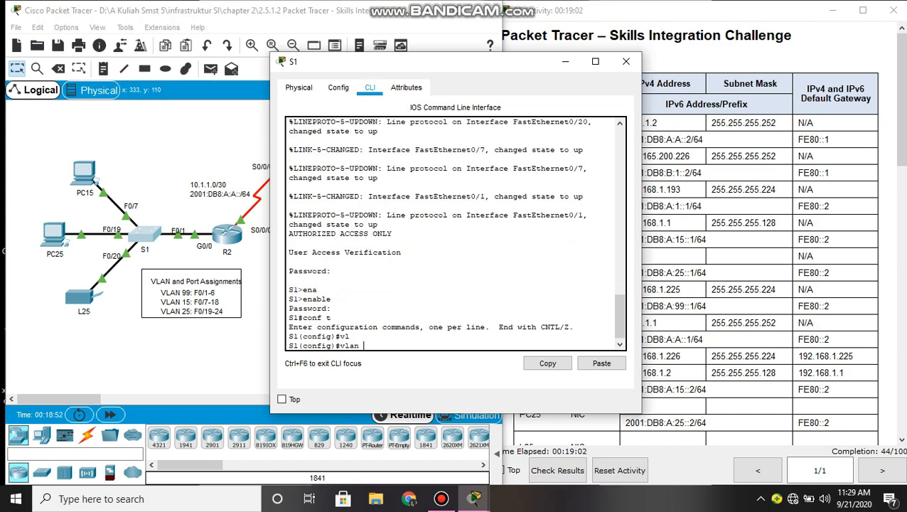
type("86")
key("Return")
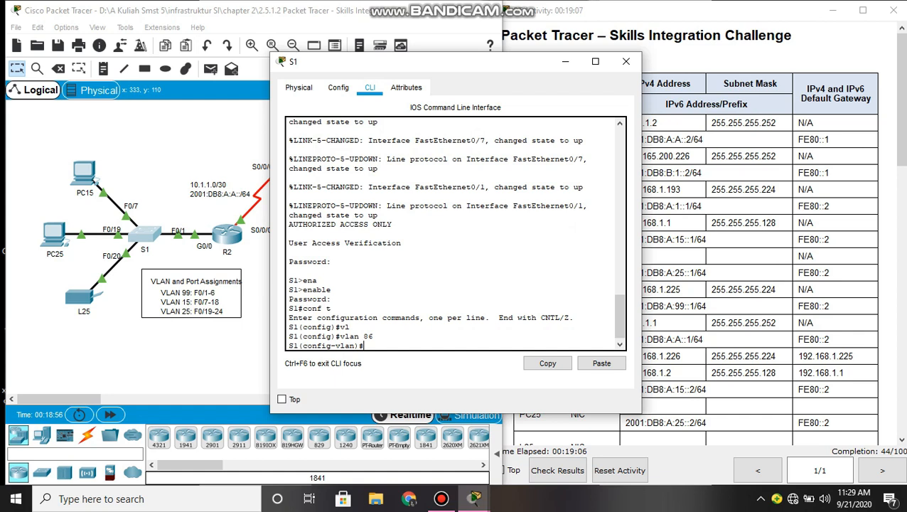
type("nam")
key("Tab")
type("B")
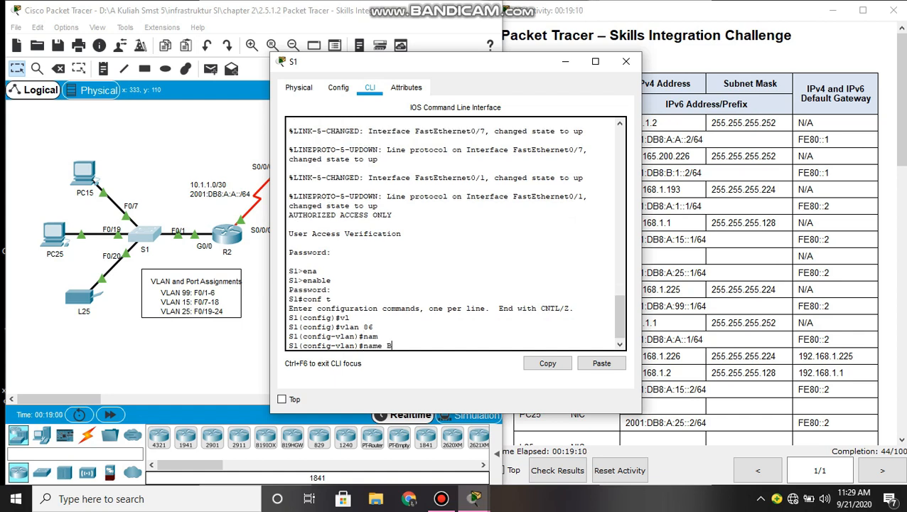
type("lackHole")
key("Return")
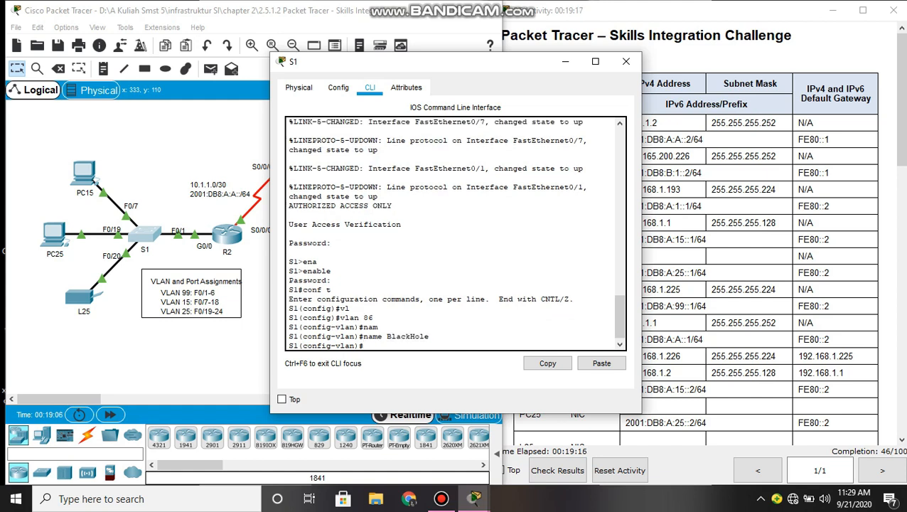
type("exit")
key("Return")
key("Return")
key("Return")
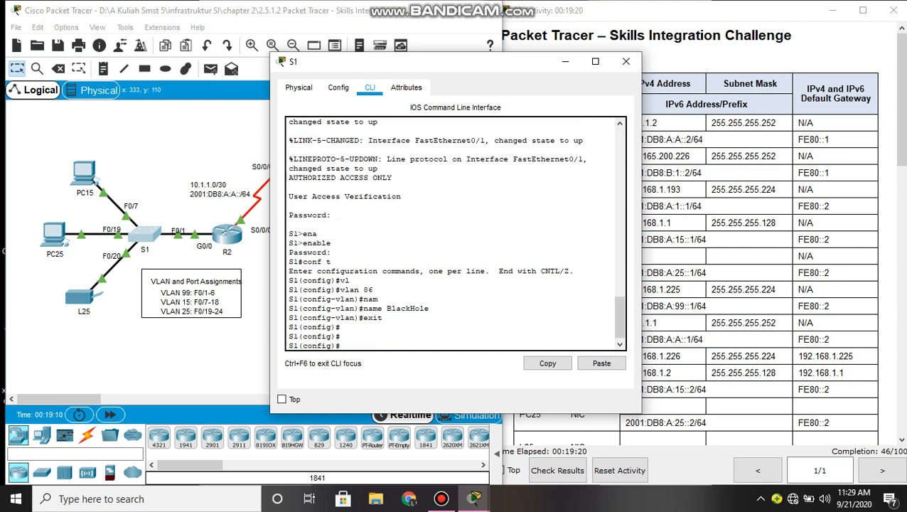
- Set S1's FastEthernet0/1 to switchport mode trunk
type("int")
key("Tab")
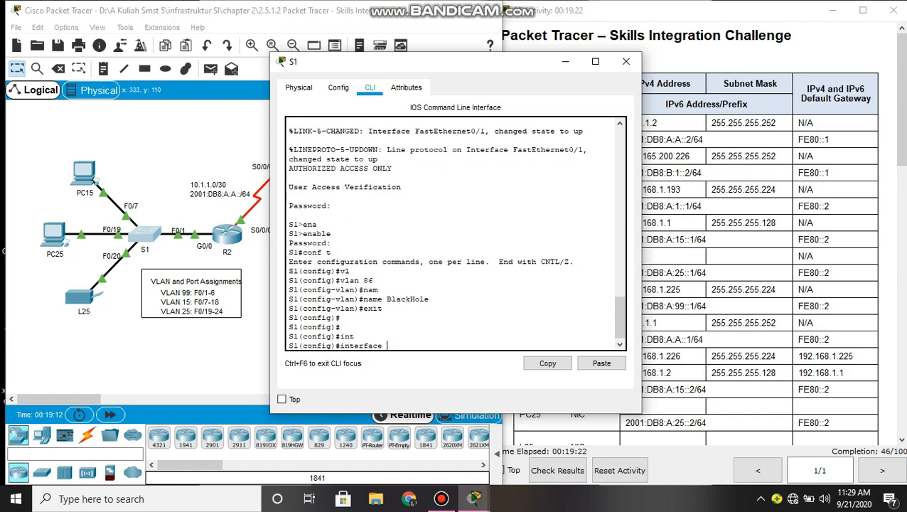
type("f0/1")
key("Return")
type("sw")
key("Tab")
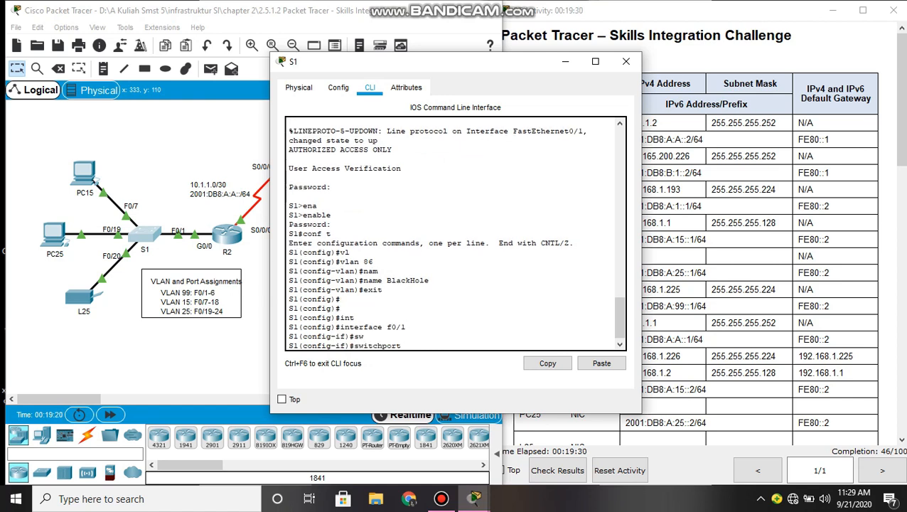
type("mo")
key("Tab")
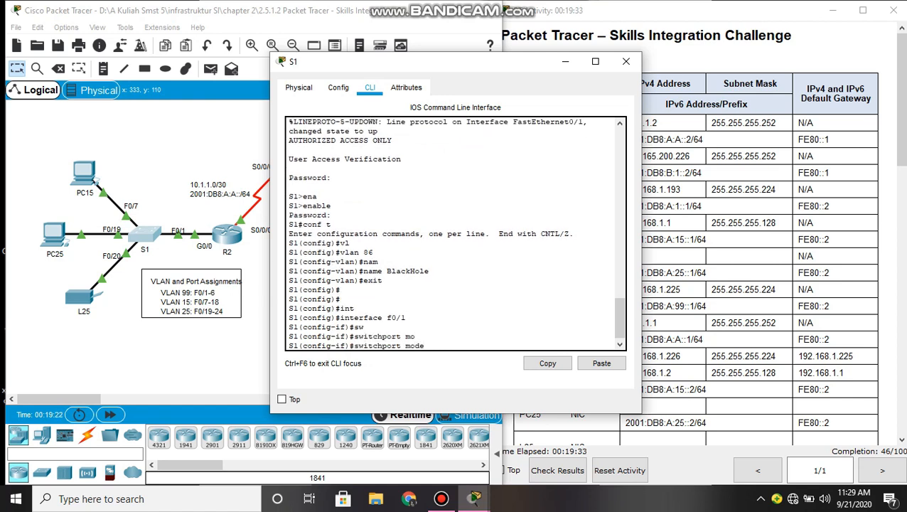
type("tr")
key("Tab")
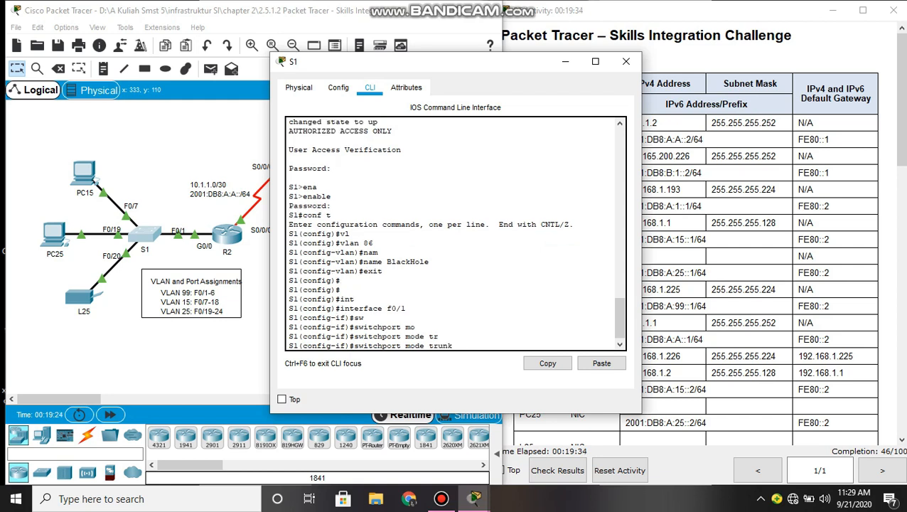
key("Return")
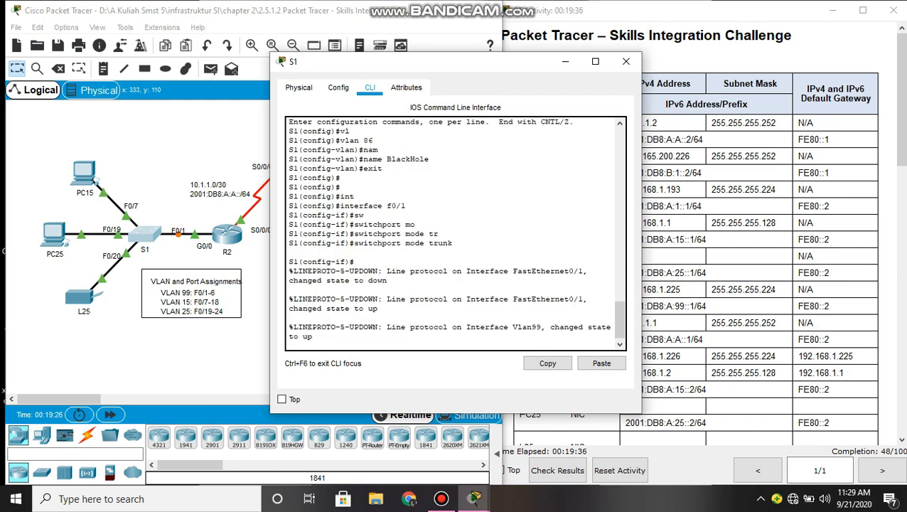
key("Return")
key("Return")
key("Return")
- Set the F0/1 trunk's native VLAN to 99
type("sw")
key("Tab")
type("tr")
key("Tab")
type("n")
key("Tab")
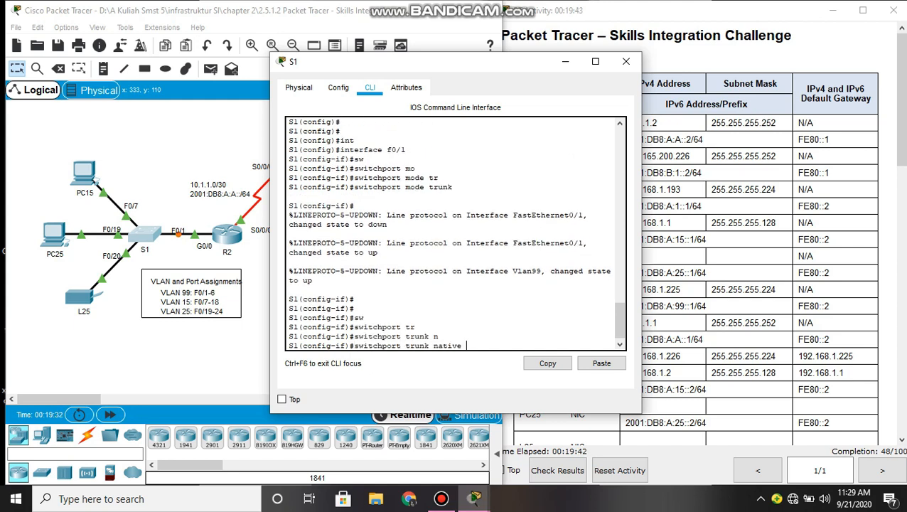
type("v")
key("Tab")
type("99")
key("Return")
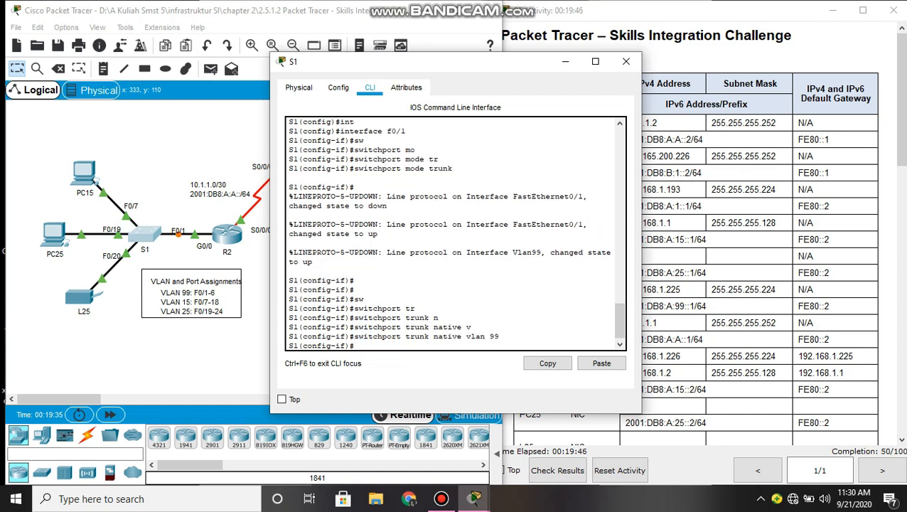
type("int")
key("Tab")
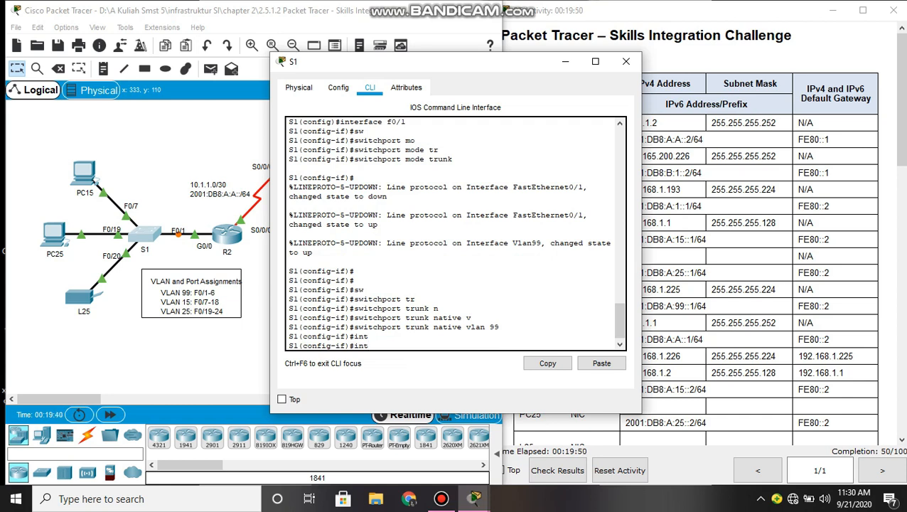
- Make S1 ports F0/7–18 access ports using an interface range
key("BackSpace")
key("BackSpace")
key("BackSpace")
type("exit")
key("Return")
type("int")
key("Tab")
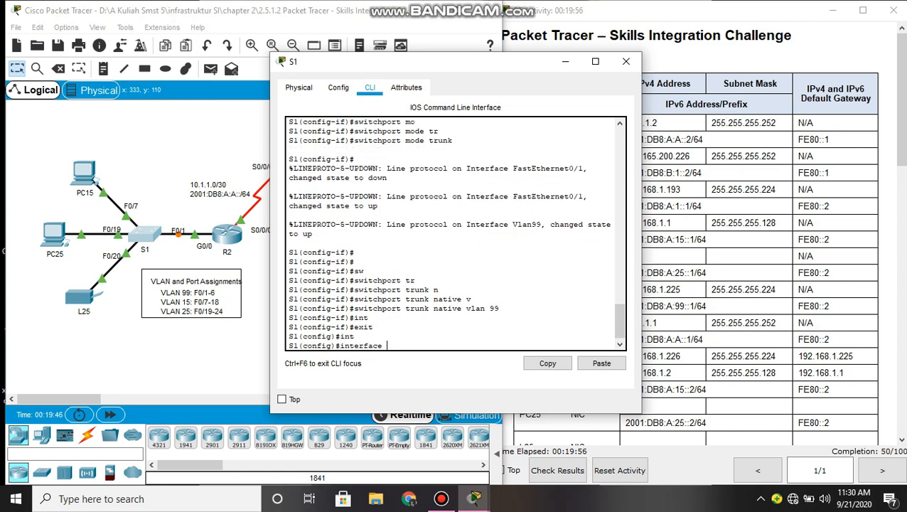
type("r")
key("Tab")
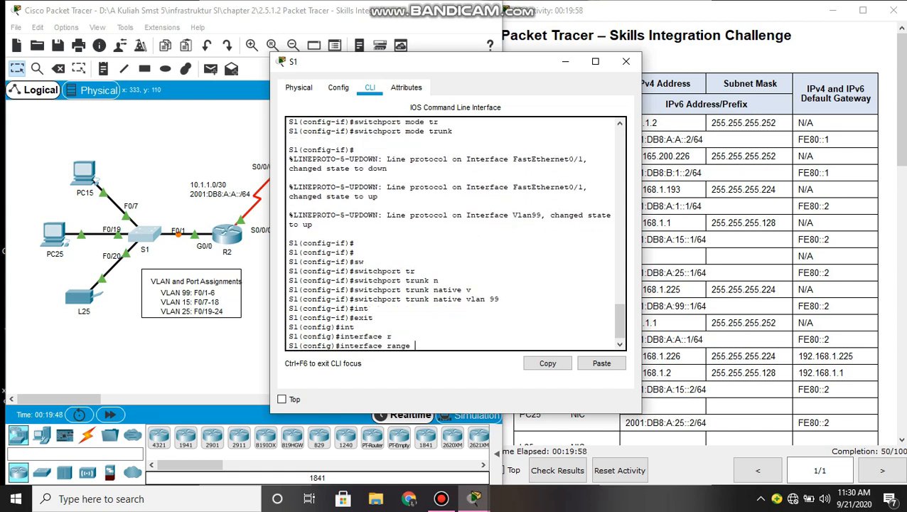
type("f0/7-18")
key("Return")
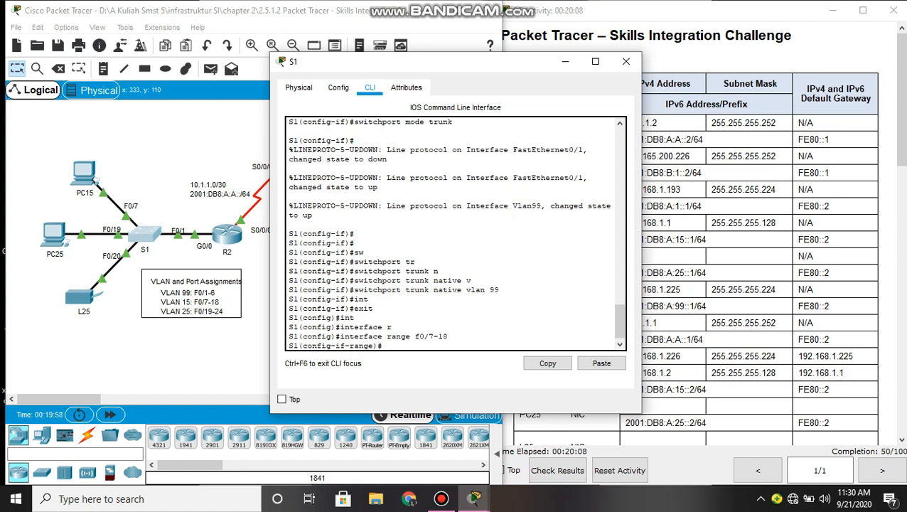
type("sw")
key("Tab")
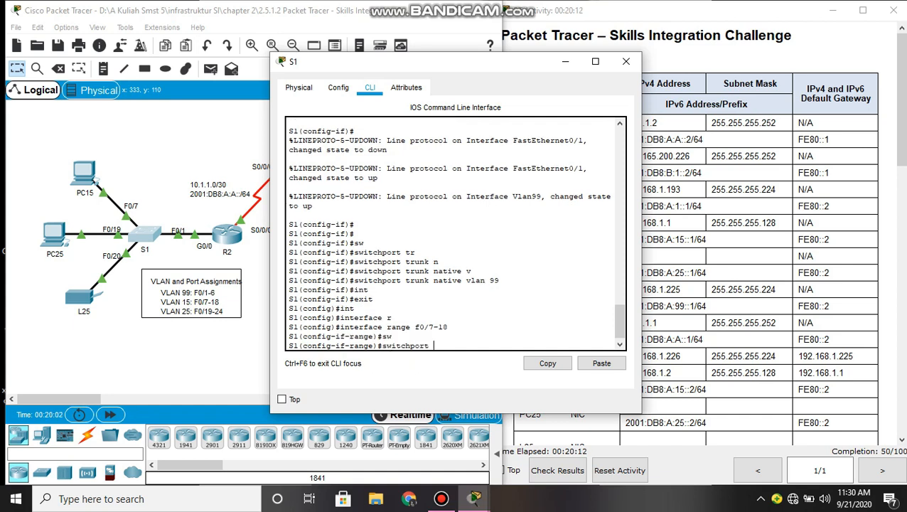
type("mod")
key("Tab")
type("acc")
key("Tab")
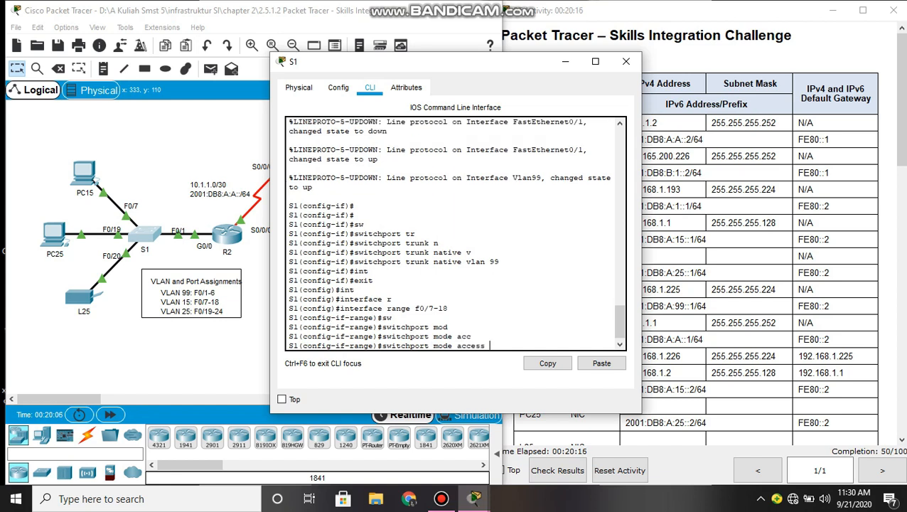
key("Return")
- Assign ports F0/7–18 to access VLAN 15 and exit the range
type("sw")
key("Tab")
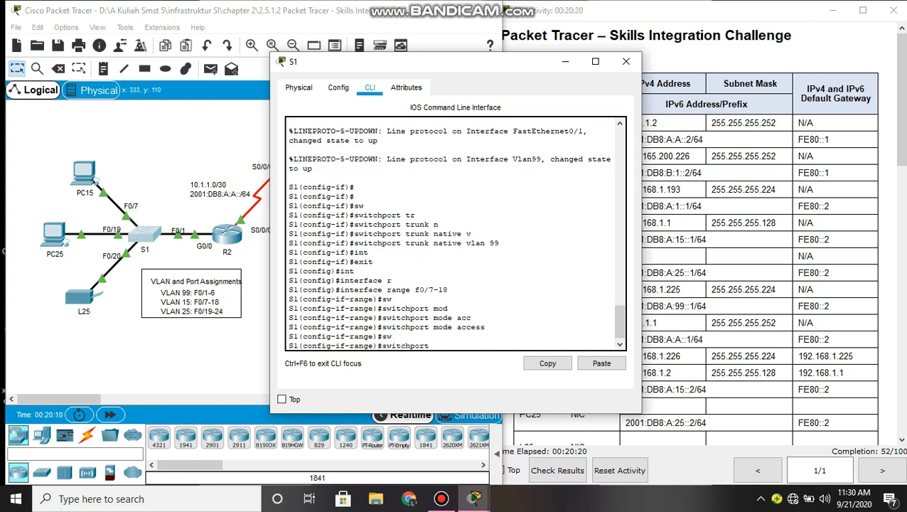
type("acc")
key("Tab")
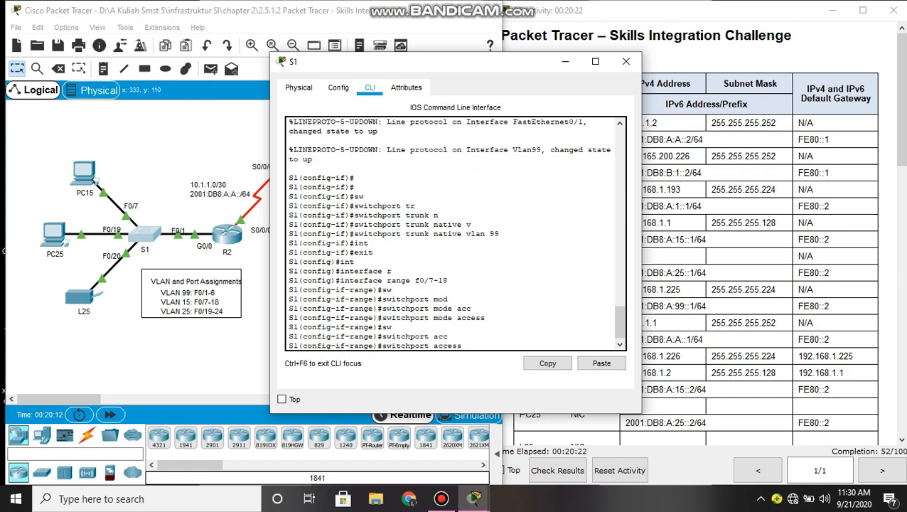
type("vl")
key("Tab")
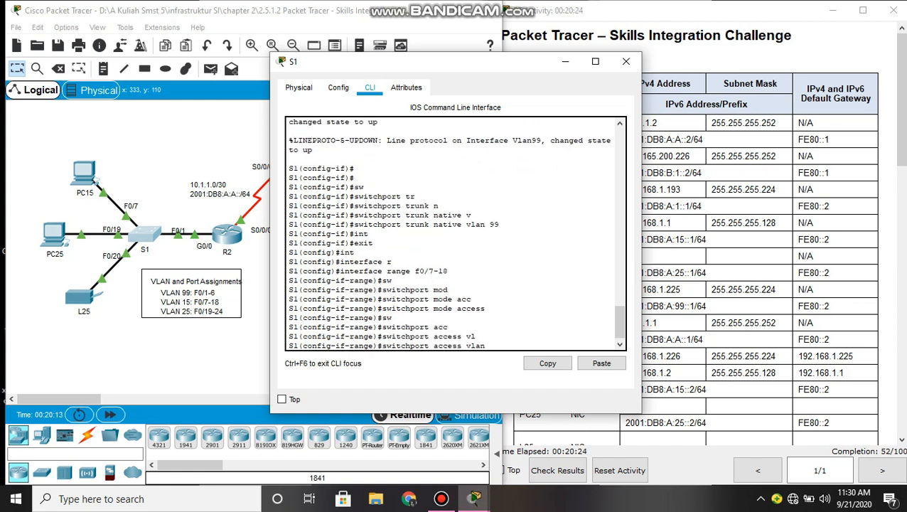
type("15")
key("Return")
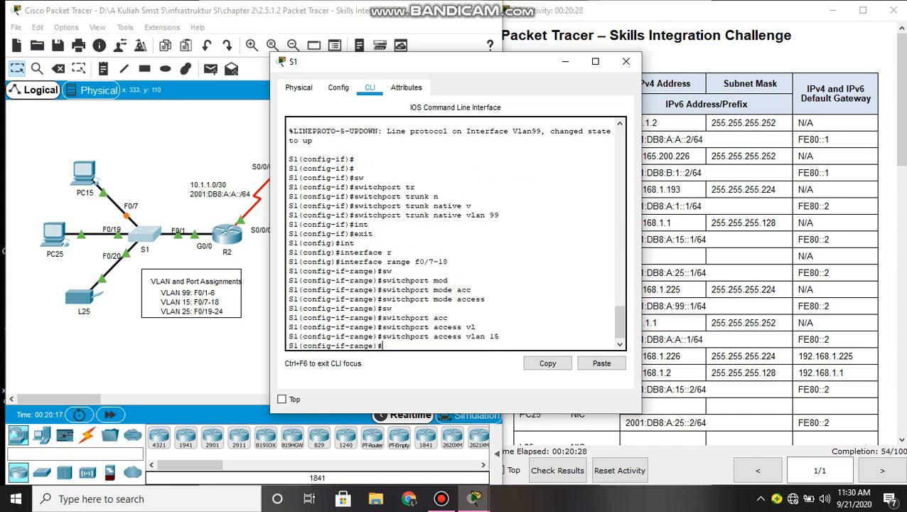
key("Return")
key("Return")
type("exit")
key("Return")
key("Return")
type("int")
key("Tab")
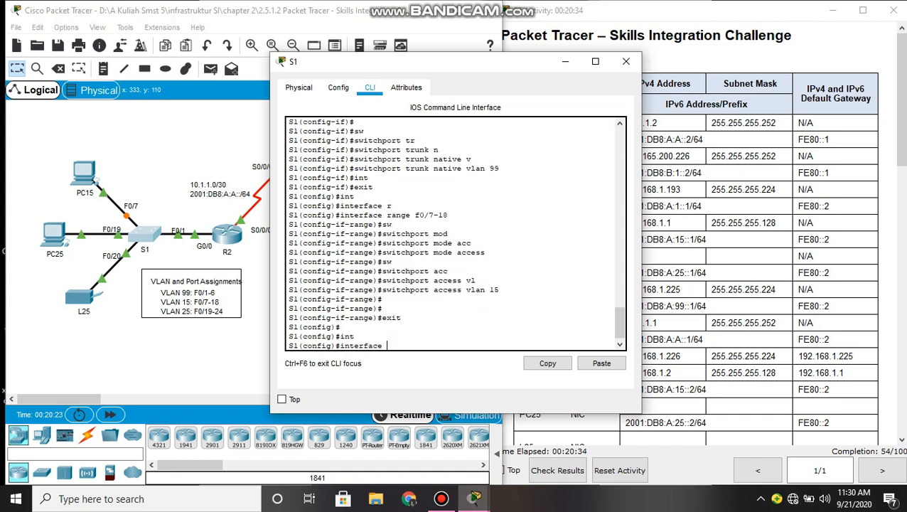
- Make S1 ports F0/19–24 access ports using an interface range
type("ra")
key("Tab")
type("f0/19-24")
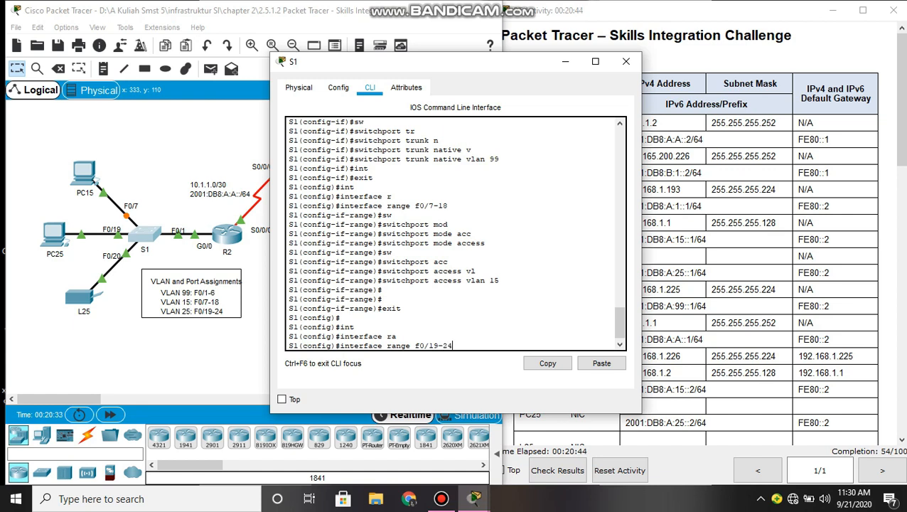
key("Return")
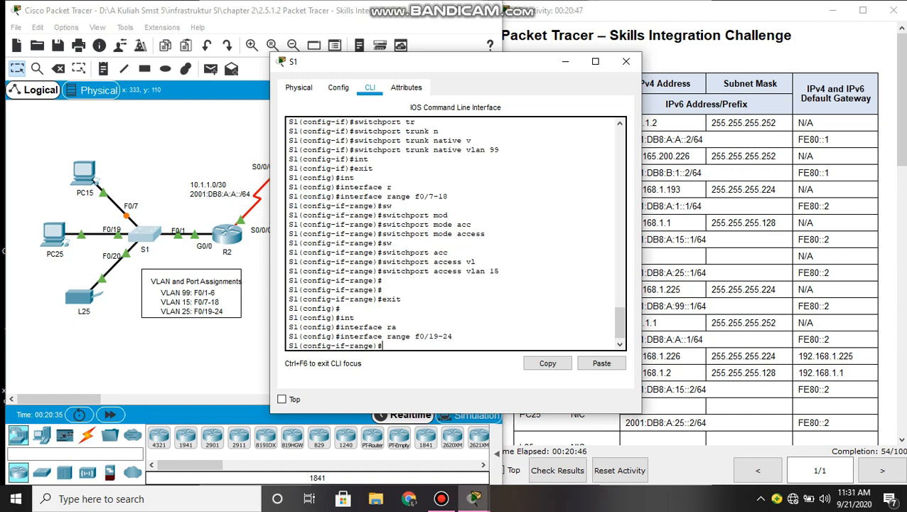
type("sw")
key("Tab")
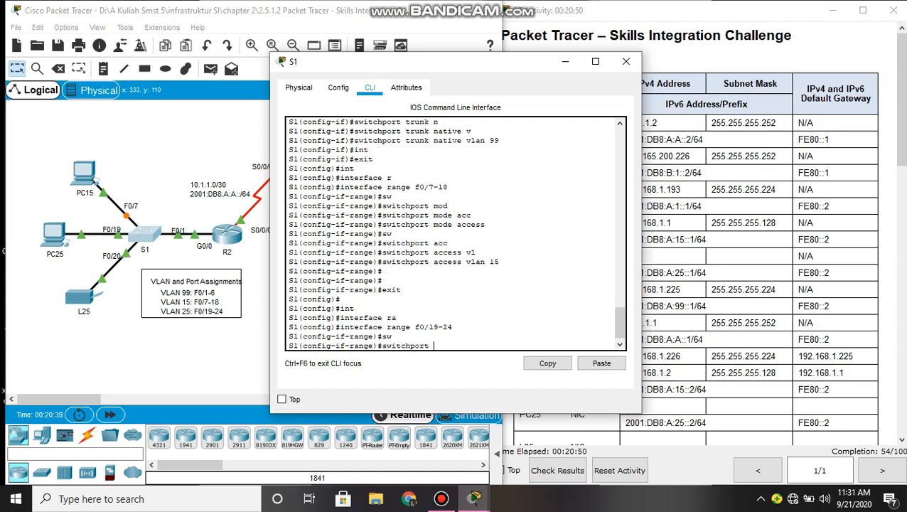
type("mode a")
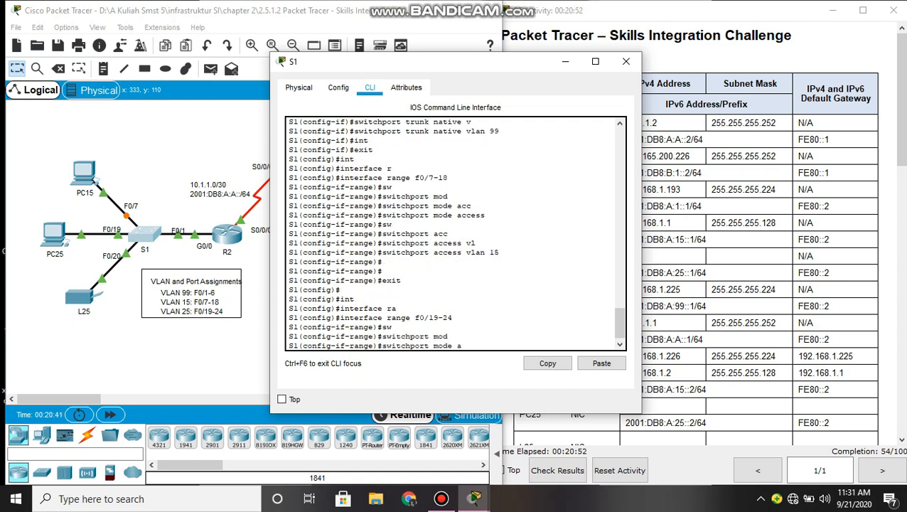
type("cc")
key("Tab")
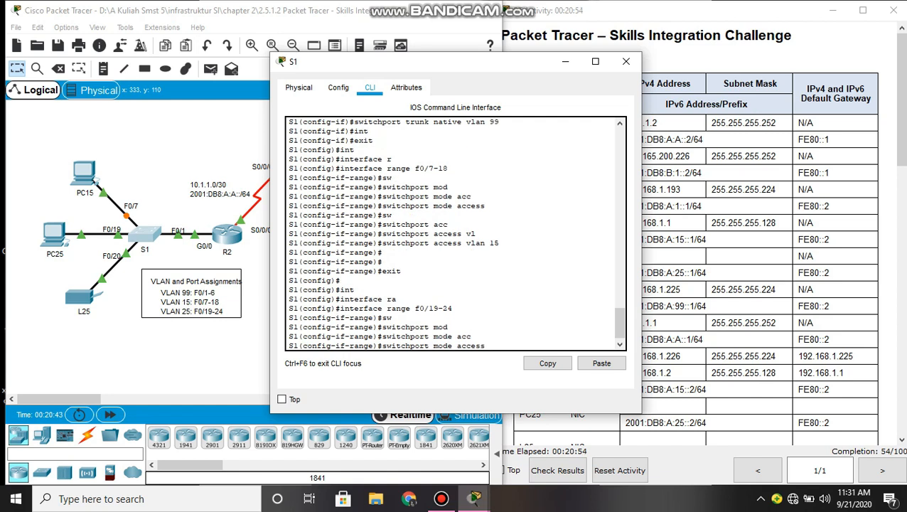
key("Return")
- Begin the switchport access VLAN command for ports F0/19–24
type("sw")
key("Tab")
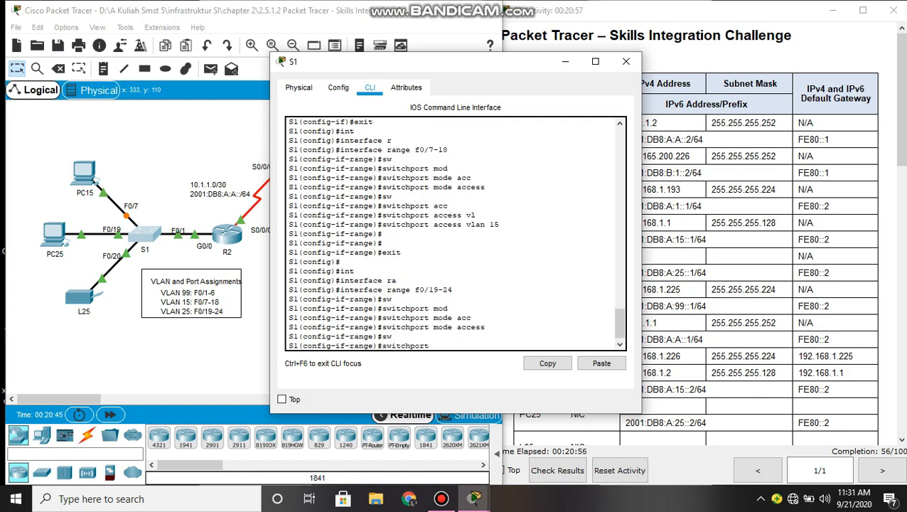
type("acc")
key("Tab")
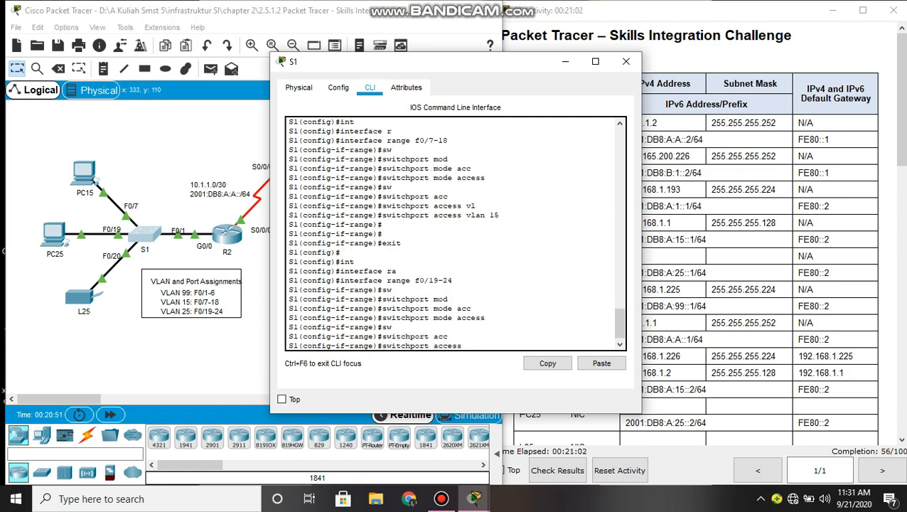
- Assign S1 ports F0/19–24 to access VLAN 25 and exit the interface range
type("vl")
key("Tab")
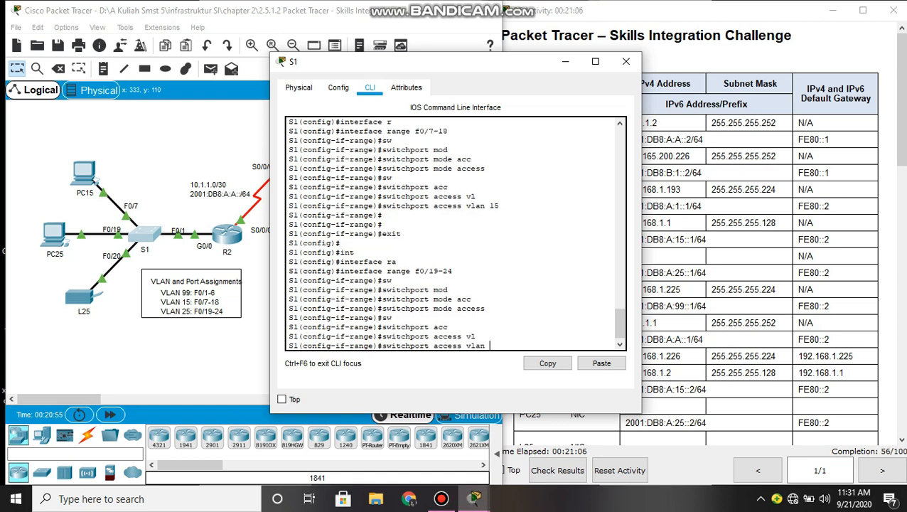
type("25")
key("Return")
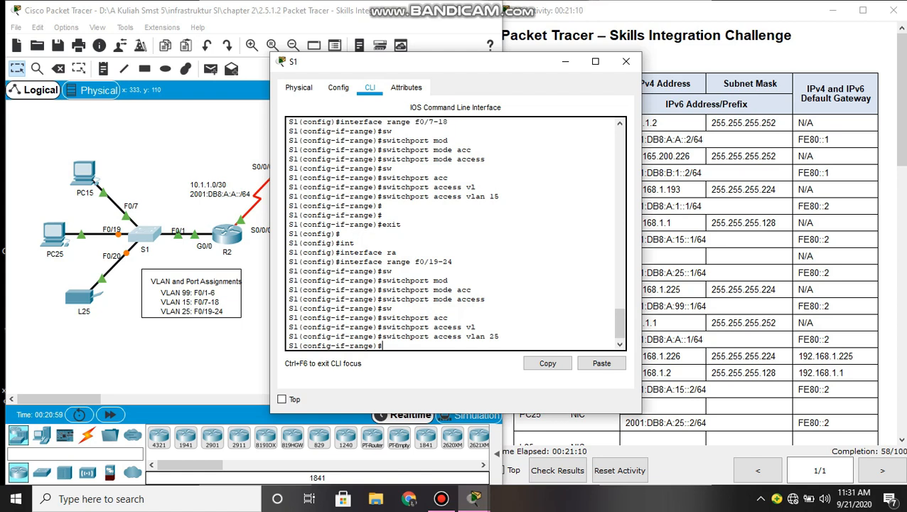
key("Return")
key("Return")
key("Return")
type("exit")
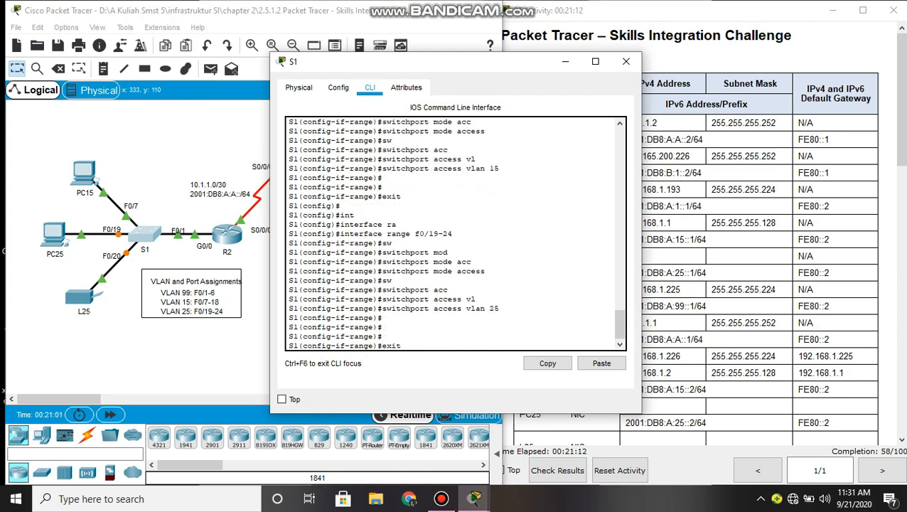
key("Return")
- Select unused ports F0/2–6 and G0/1–2 and make them access ports
type("interface range f0/19-24")
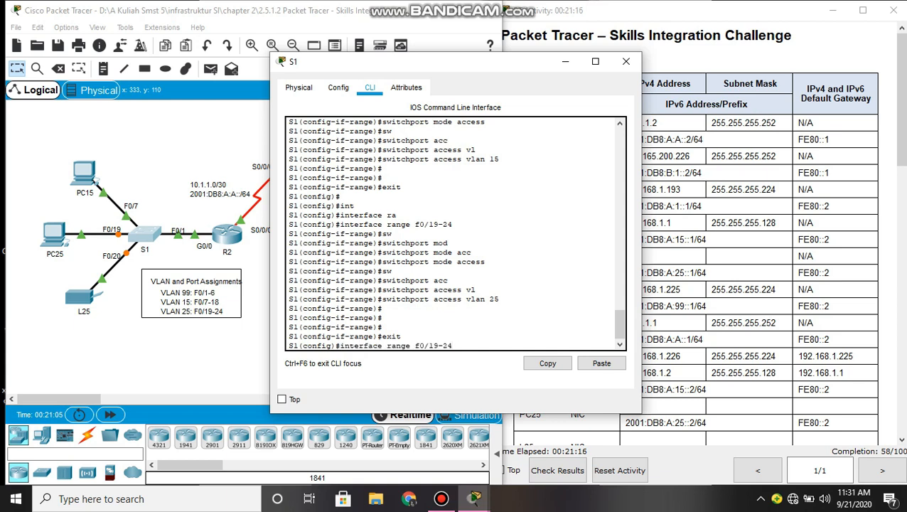
key("BackSpace")
key("BackSpace")
key("BackSpace")
key("BackSpace")
key("BackSpace")
type("2")
type("g0/1-2")
key("Return")
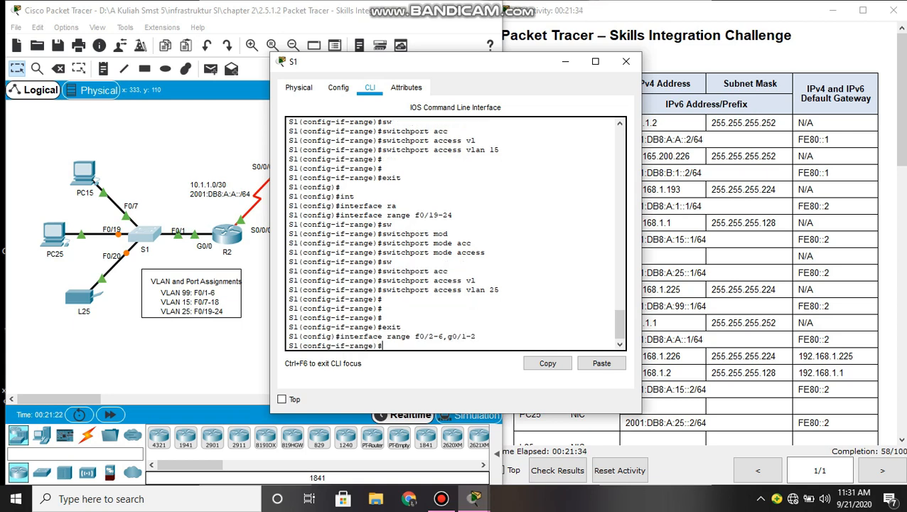
type("sw")
key("Tab")
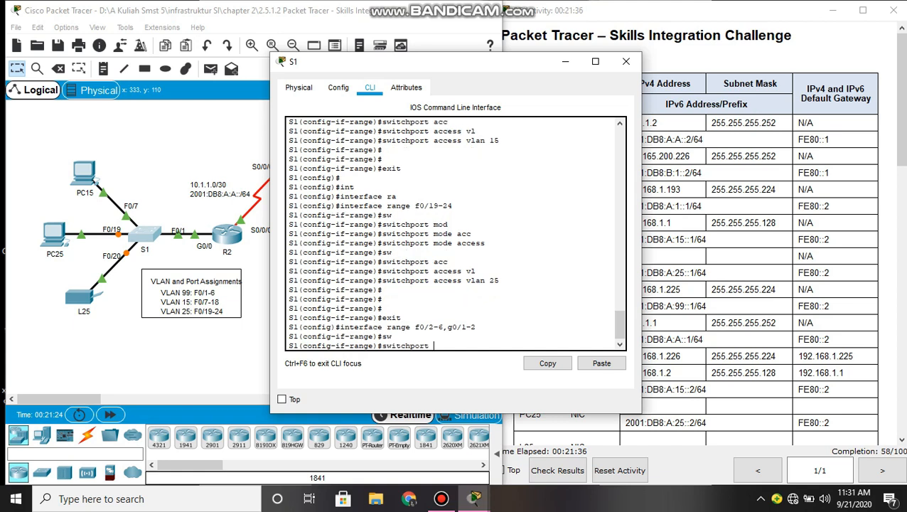
type("mod")
key("Tab")
type("acc")
key("Tab")
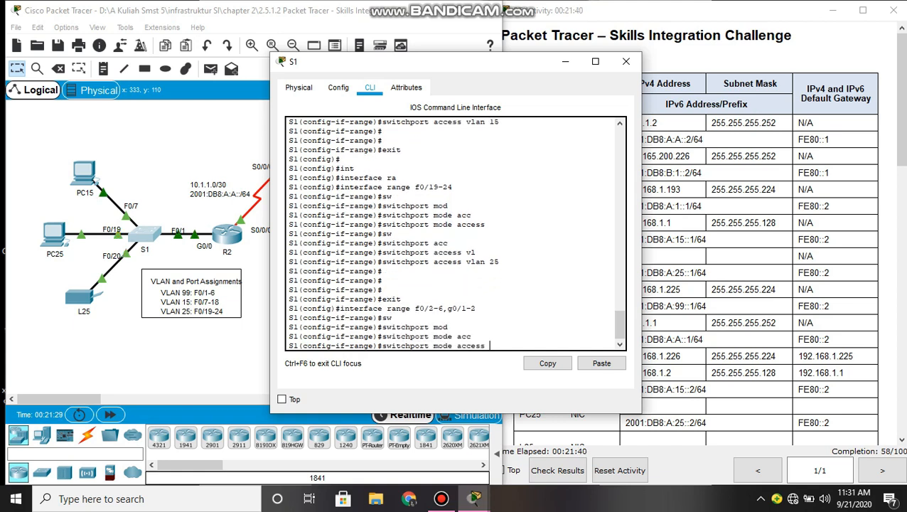
key("Return")
- Assign the selected unused ports to access VLAN 86
type("sw")
key("Tab")
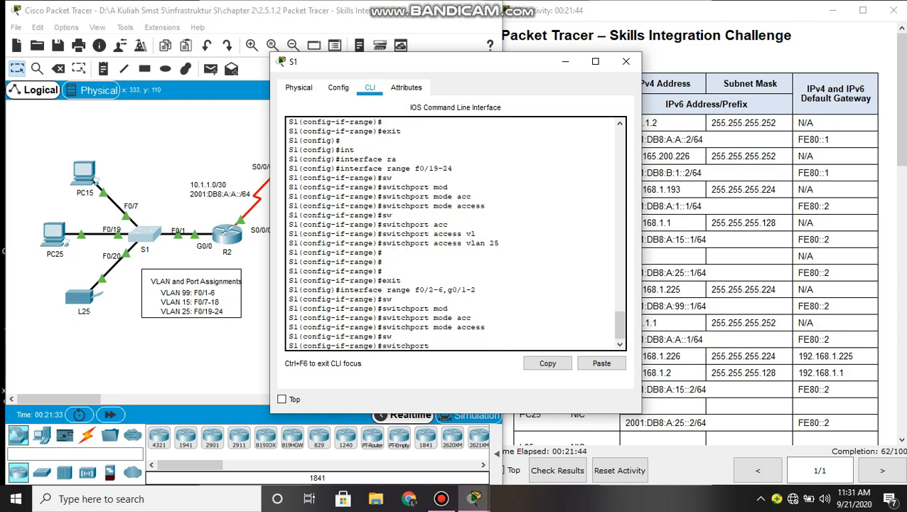
type("ac")
key("Tab")
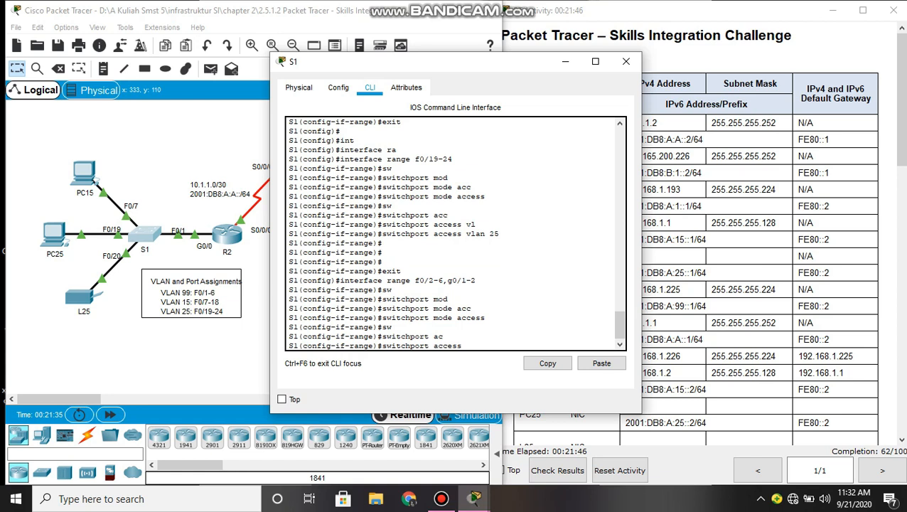
type("c")
key("BackSpace")
type("vla")
key("Tab")
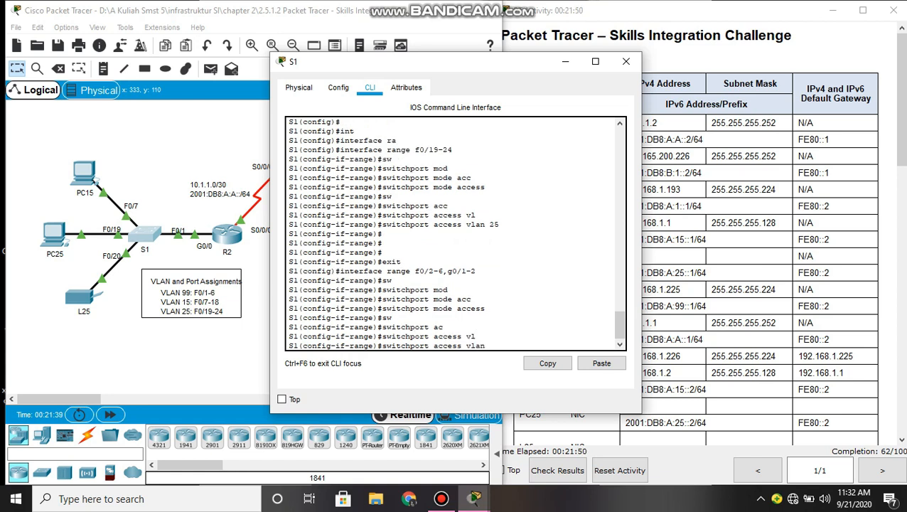
type("86")
key("Return")
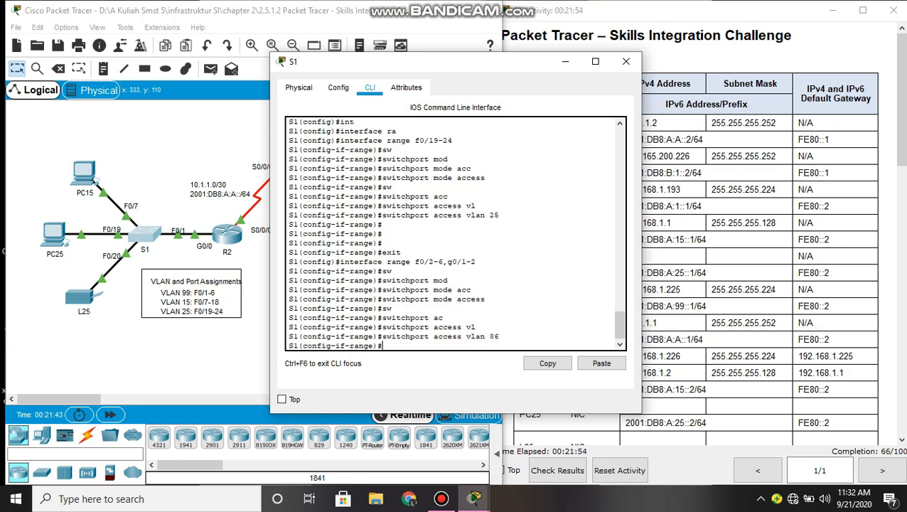
- Shut down the unused ports and return to global configuration
type("sh")
key("Tab")
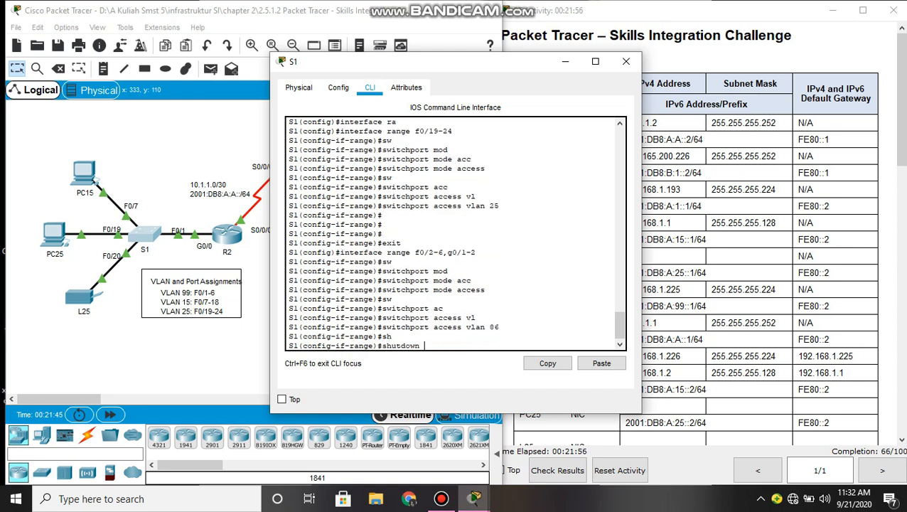
key("Return")
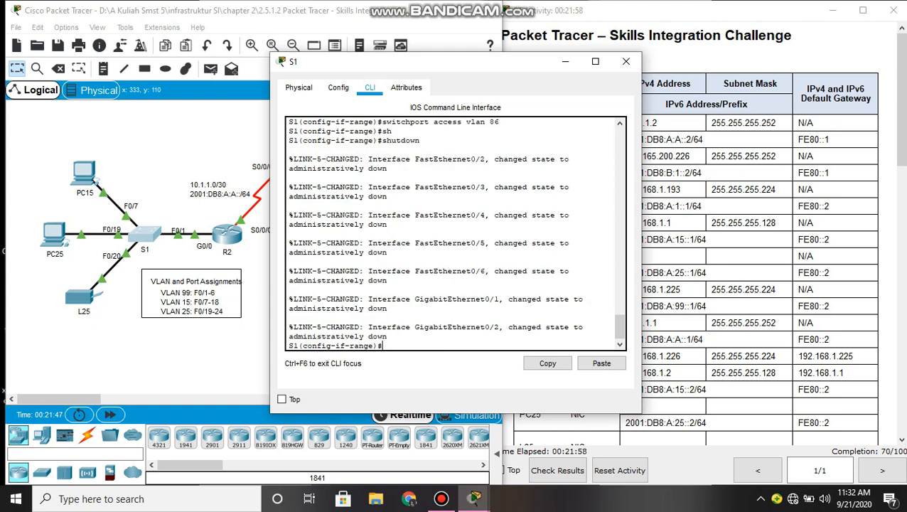
key("Return")
key("Return")
type("exit")
key("Return")
key("Return")
key("Return")
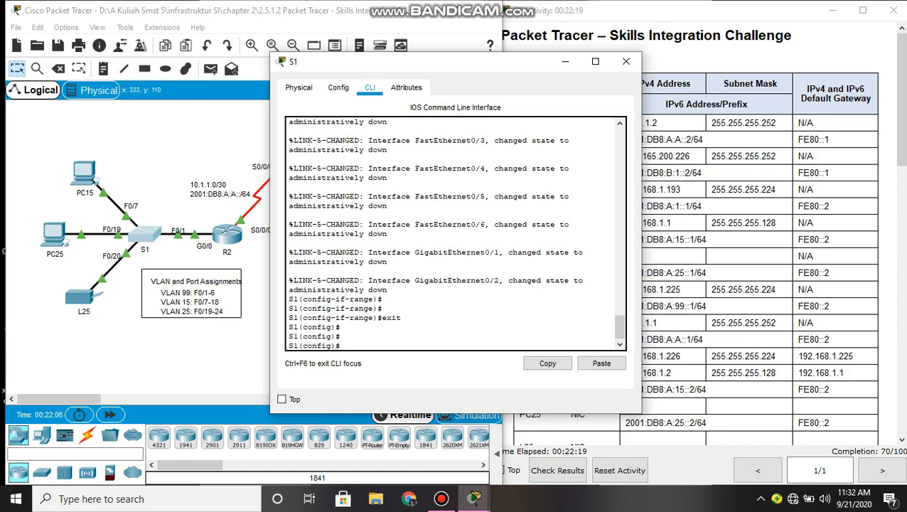
- Set S1's default gateway to 192.168.1.225
type("ip d")
key("Tab")
type("e")
key("Tab")
type("f")
key("Tab")
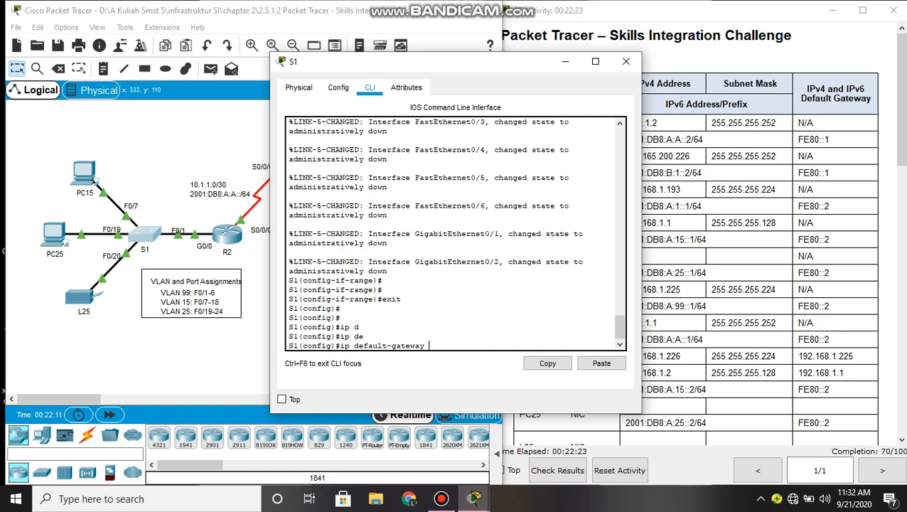
type("192.168.1.225")
key("Return")
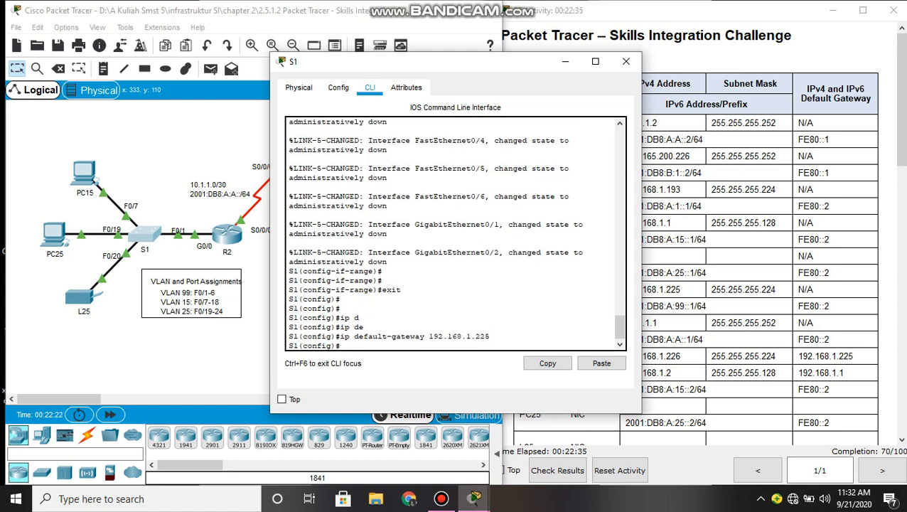
- Leave configuration mode and save S1's configuration with write memory
type("end")
key("Return")
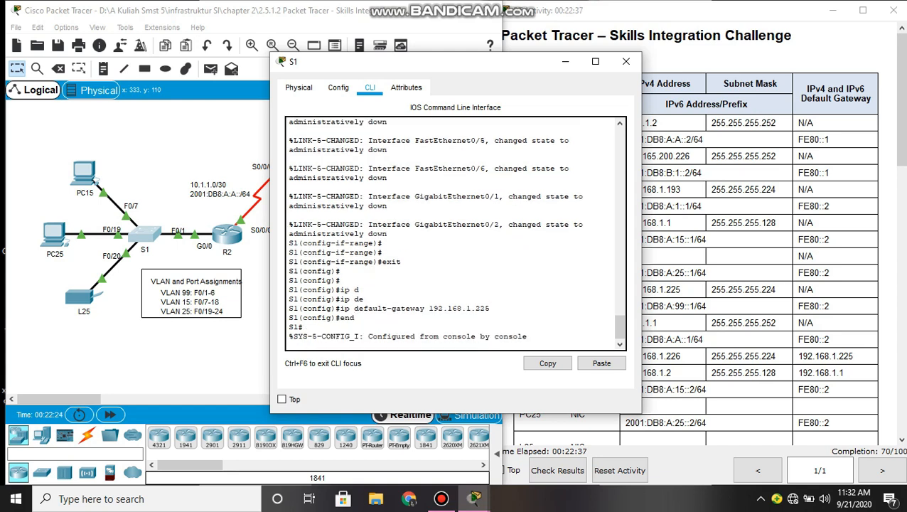
key("Return")
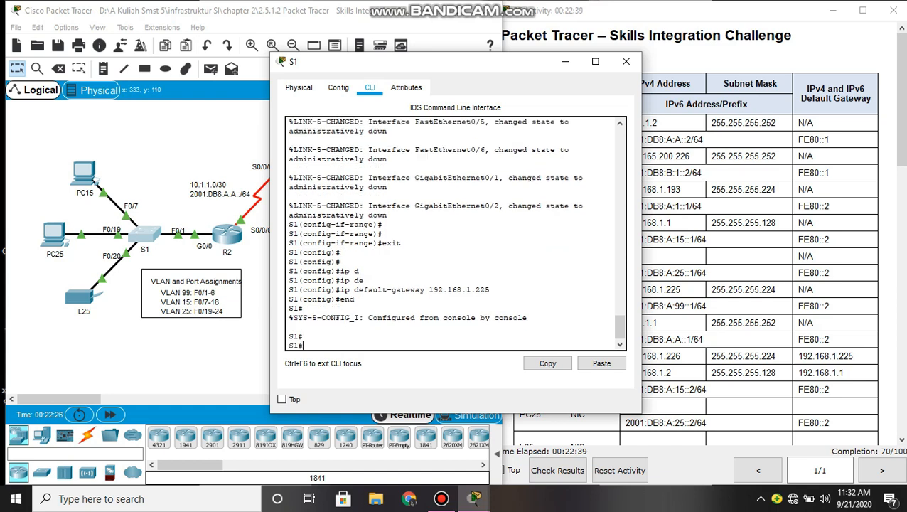
type("wr")
key("Tab")
type("me")
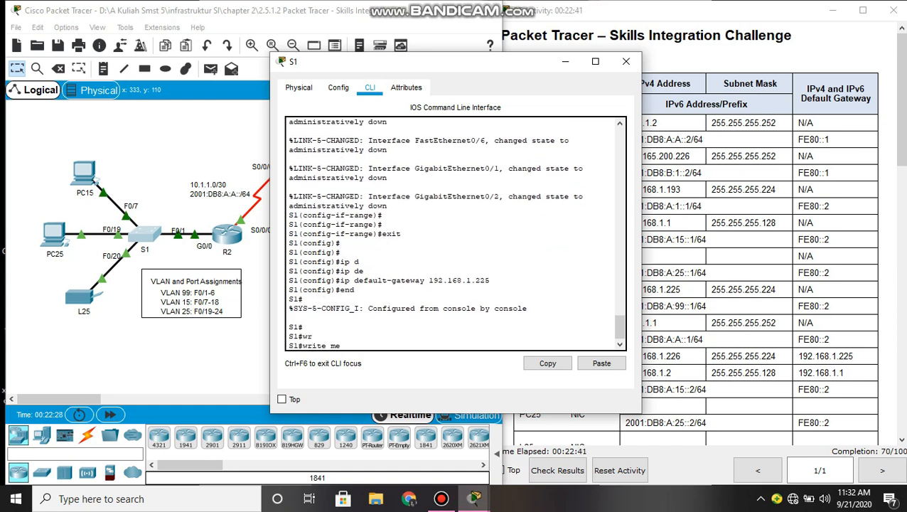
key("Tab")
key("Return")
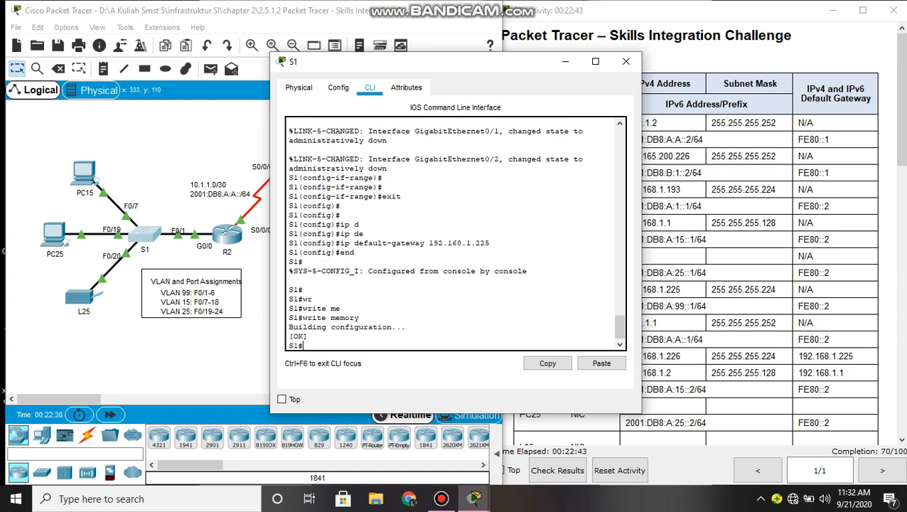
key("Return")
key("Return")
key("Return")
key("Return")
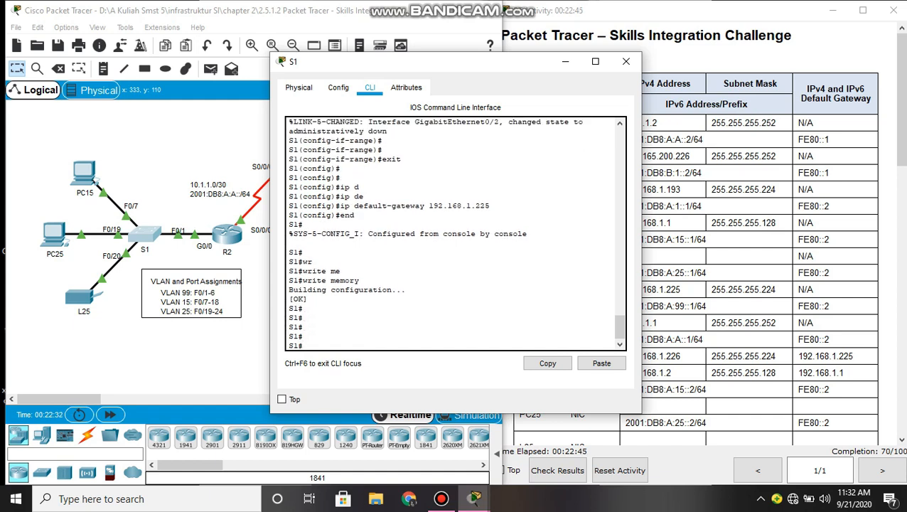
- Switch from S1 to R1's CLI, log in with the console password and enter privileged mode
left_click(625, 61)
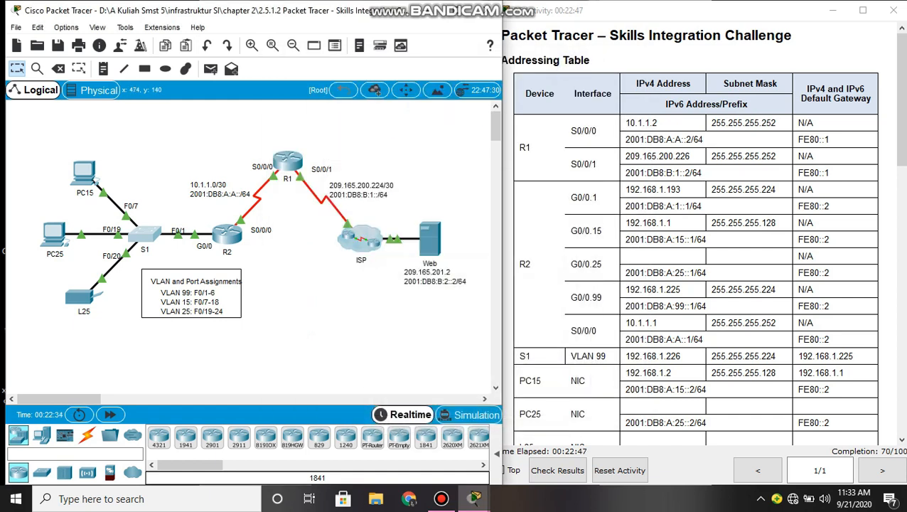
left_click(287, 160)
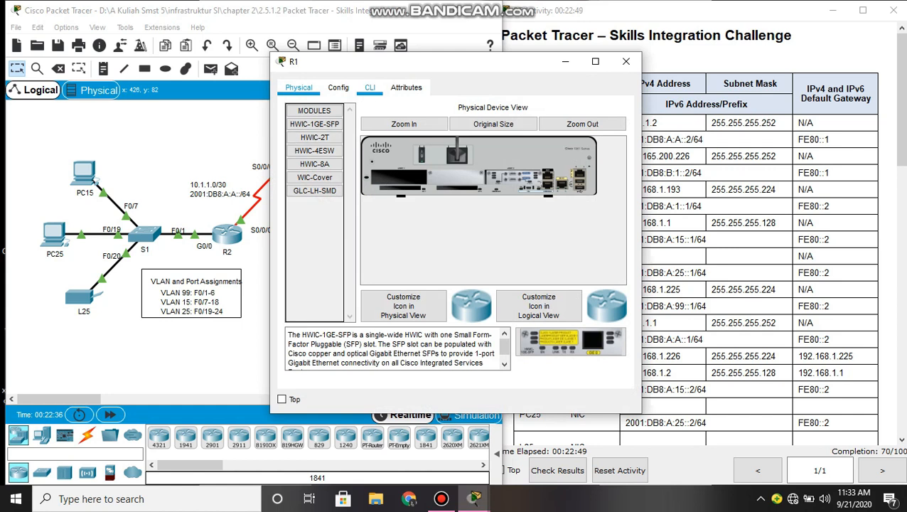
left_click(369, 87)
key("Return")
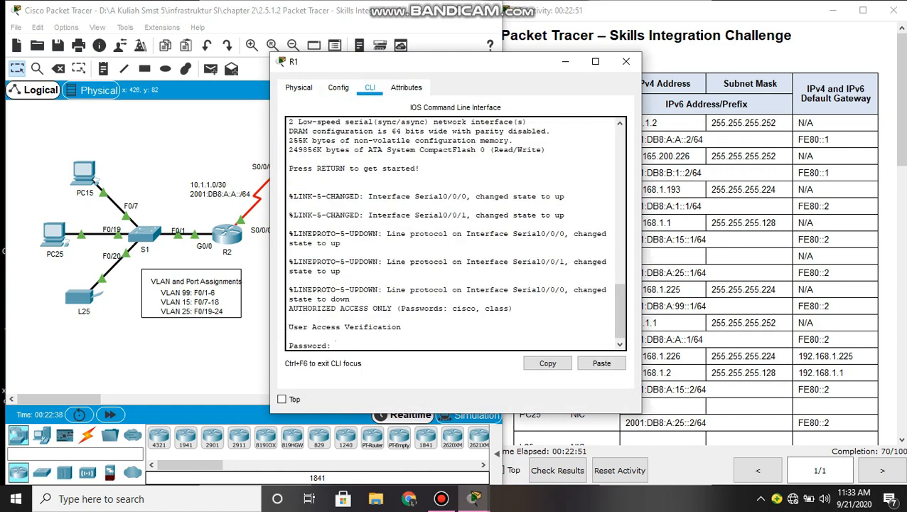
type("cisco")
key("Return")
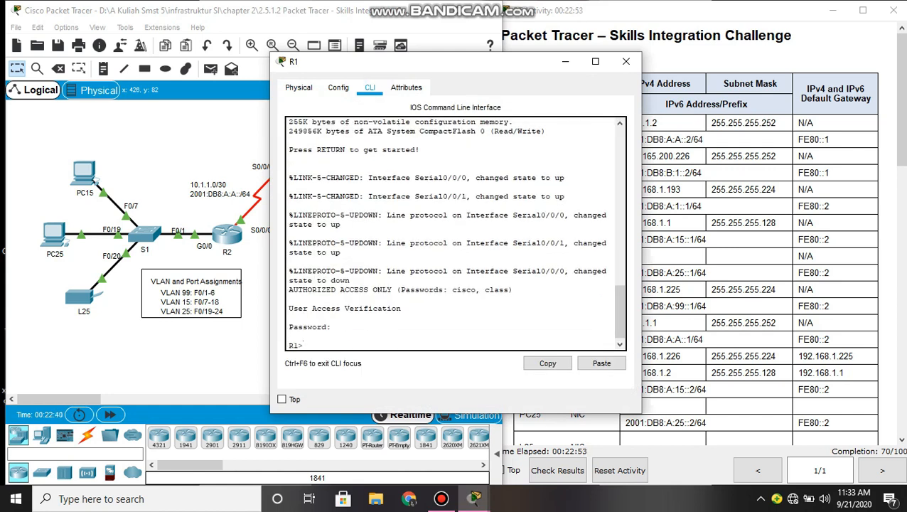
type("enable")
key("Return")
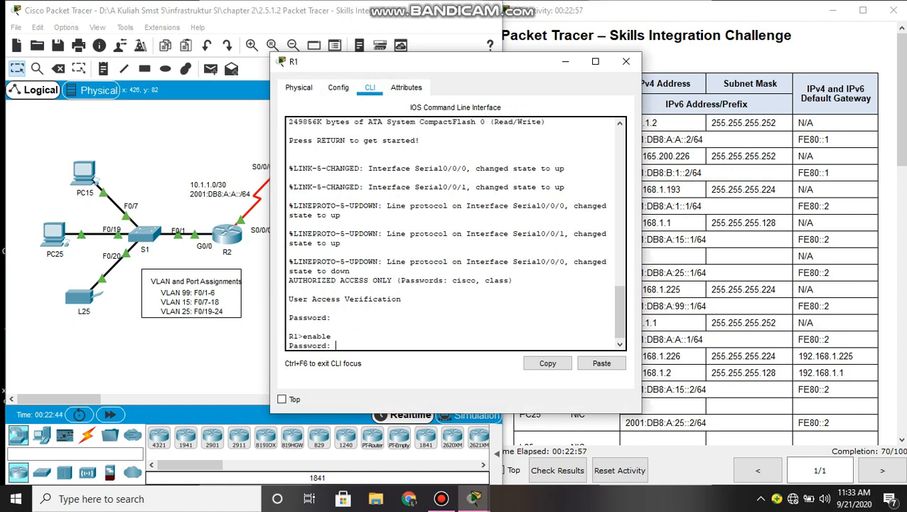
key("Return")
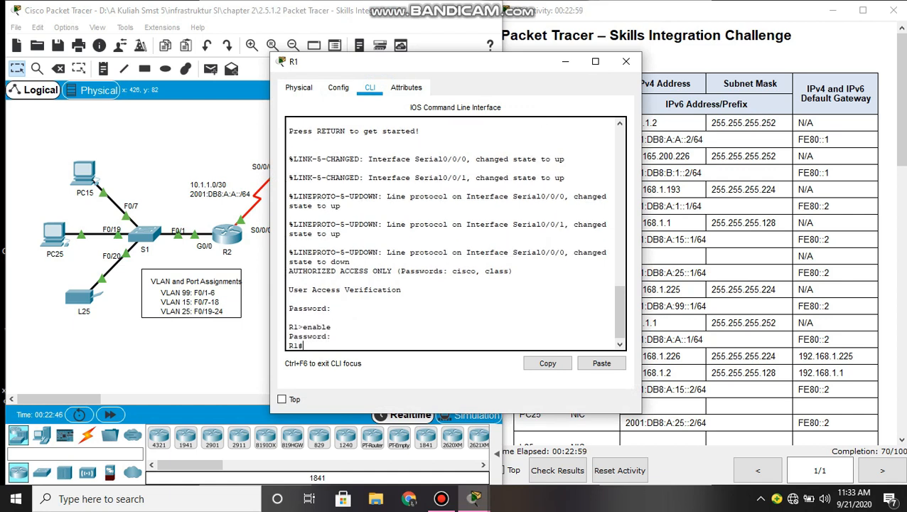
- Enter R1's Serial0/0/0 interface and set PPP encapsulation
type("conf tr")
key("BackSpace")
key("Return")
key("Return")
key("Return")
type("in")
key("Tab")
type("s0/0/0")
key("Return")
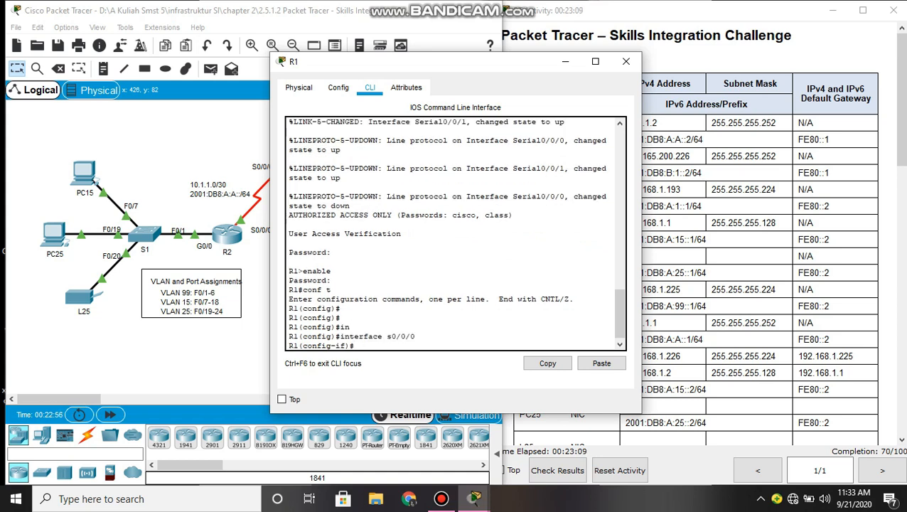
type("enc")
key("Tab")
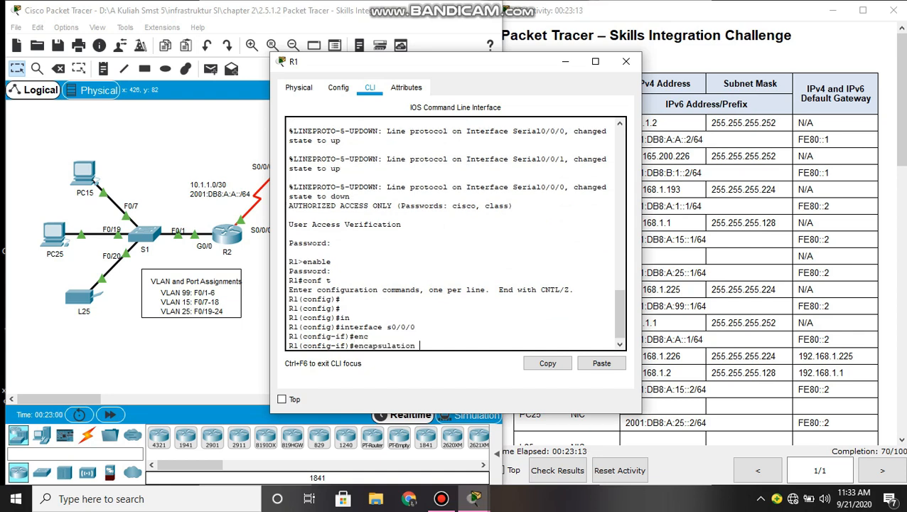
type("ppp")
key("Return")
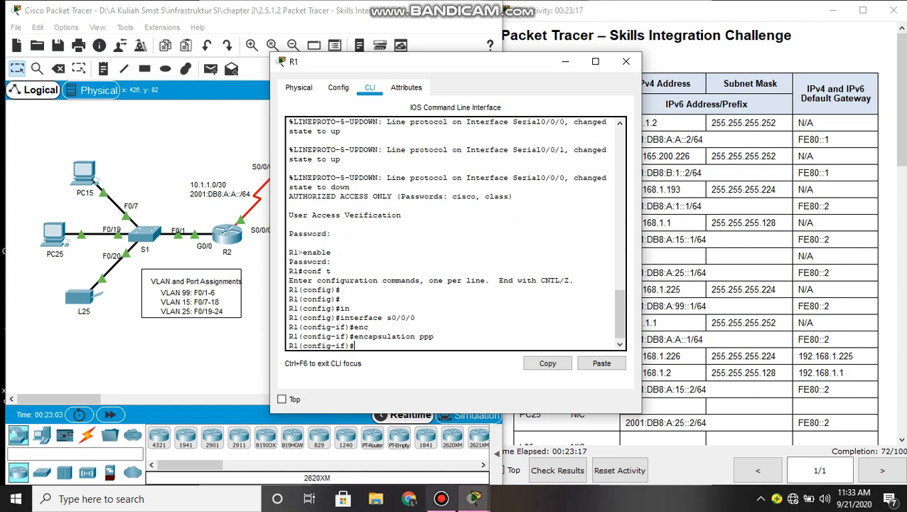
- Enable CHAP authentication on Serial0/0/0 and exit the interface
type("pp")
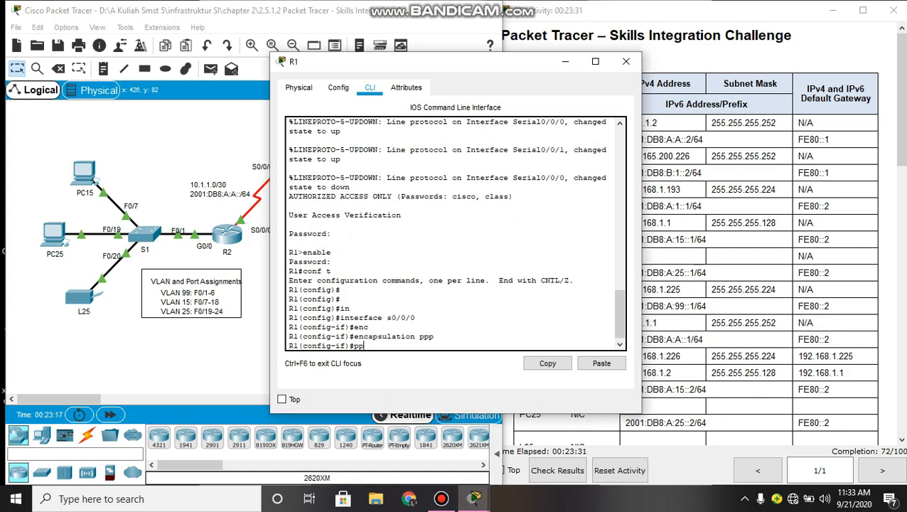
type("p")
type(" au")
key("Tab")
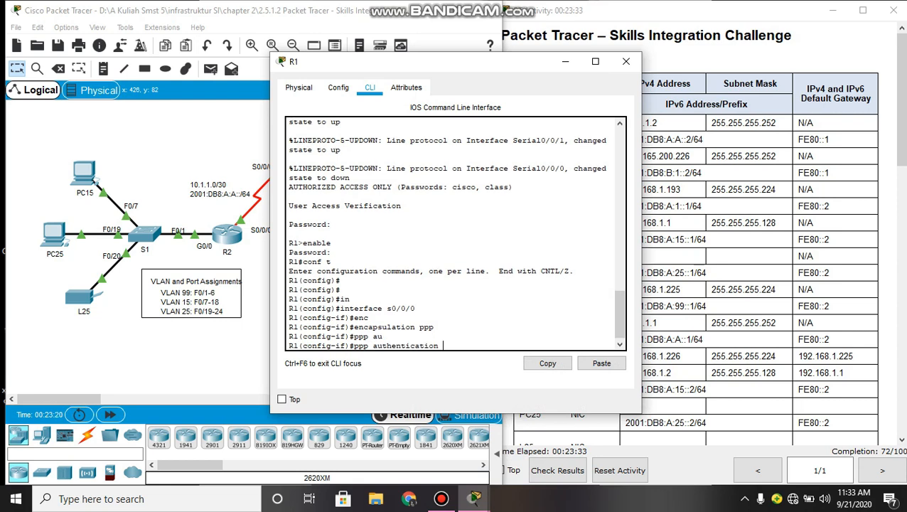
type("cha")
key("Tab")
key("Return")
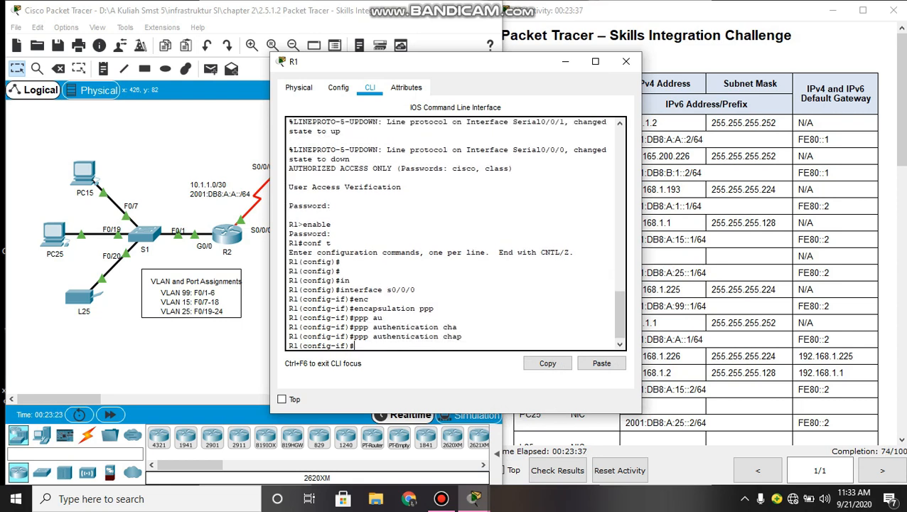
type("exit")
key("Return")
key("Return")
key("Return")
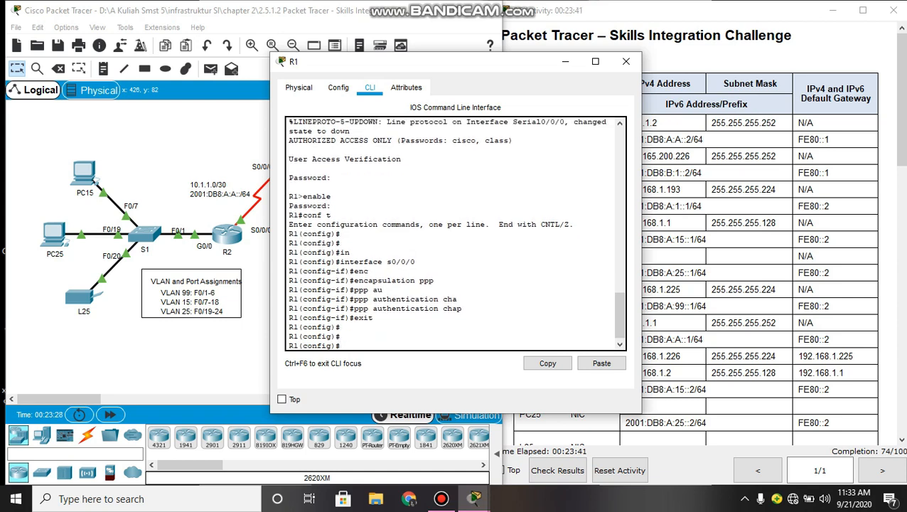
- Create a username R2 with its CHAP password on R1
type("use")
key("Tab")
type("R")
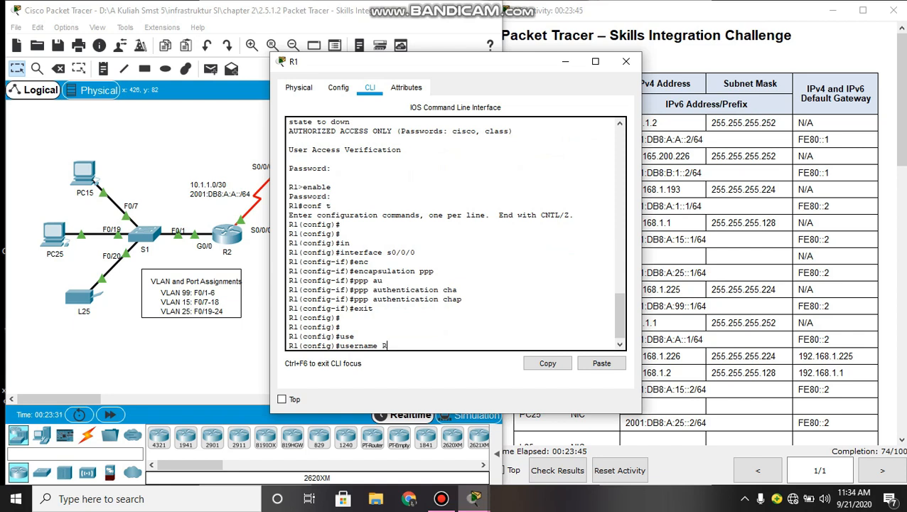
type("2 pass")
key("Tab")
type("cisco")
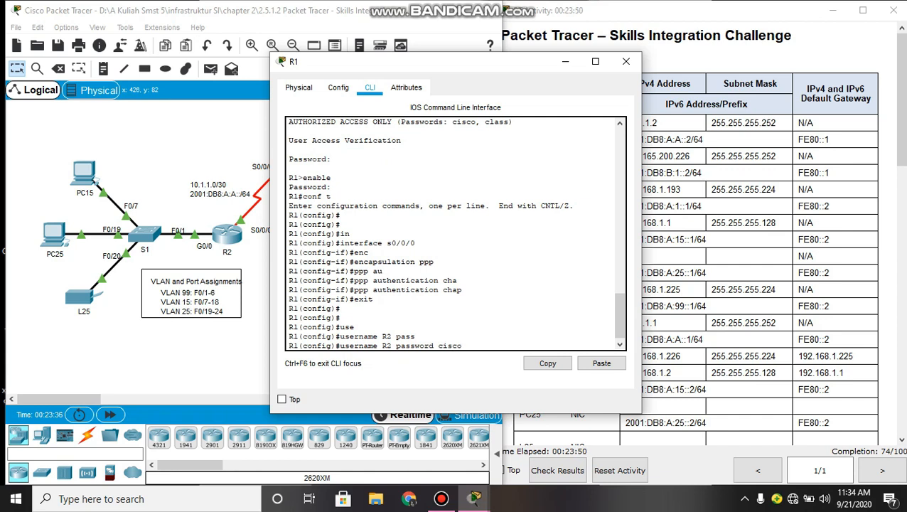
key("Return")
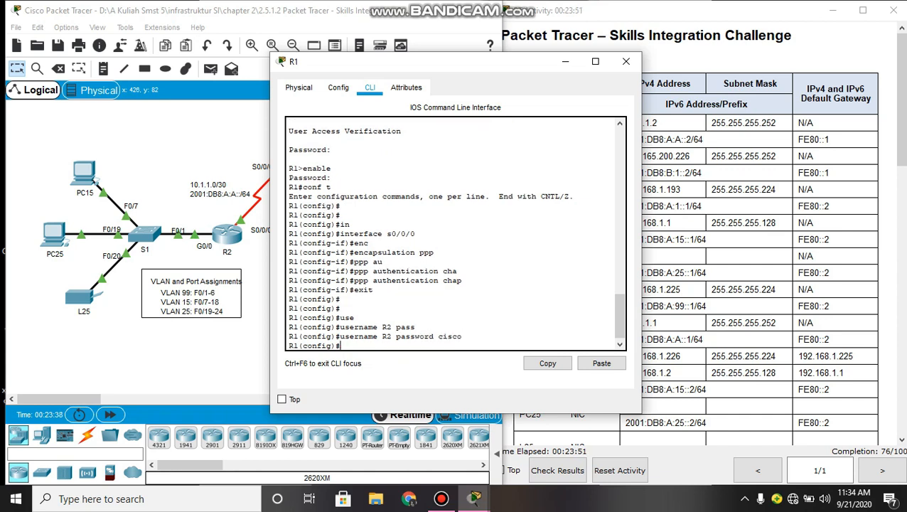
- Add IPv6 (::/0) and IPv4 (0.0.0.0 0.0.0.0) default routes out Serial0/0/1
type("ipv")
key("Tab")
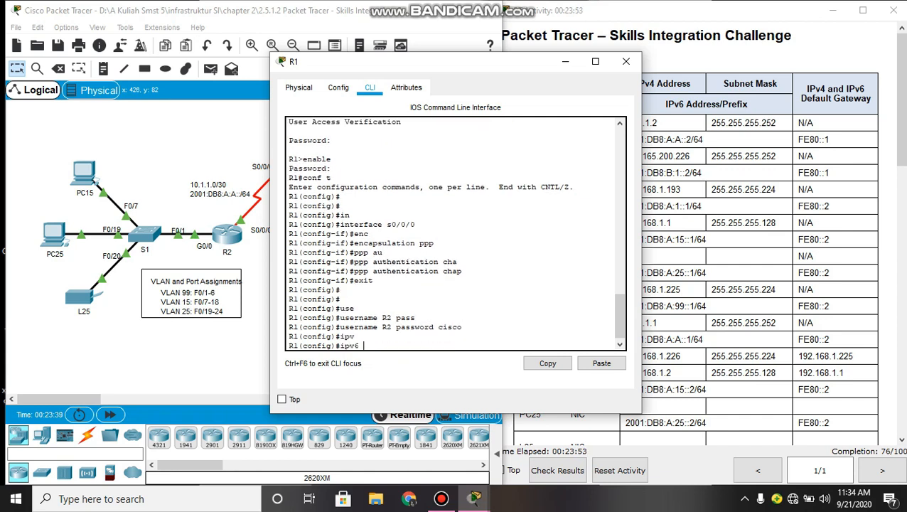
type("rout")
key("Tab")
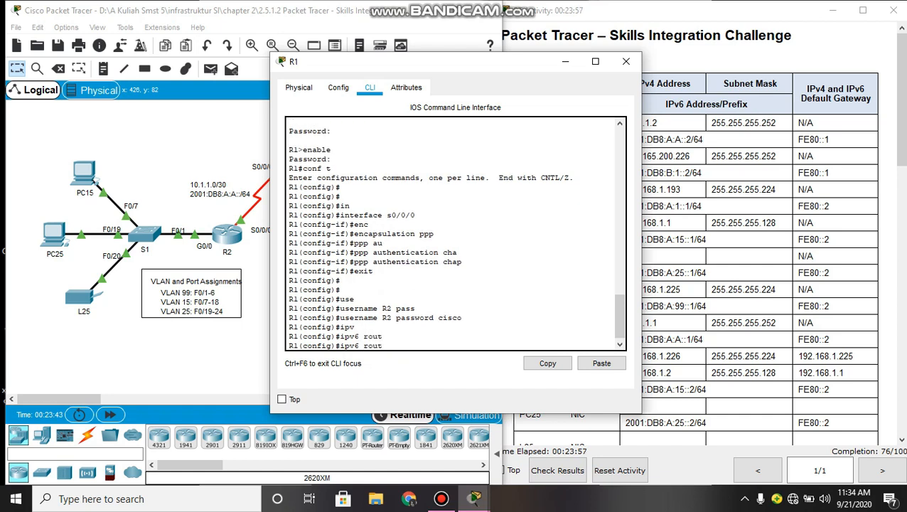
type("e ::/0 s0/0/1")
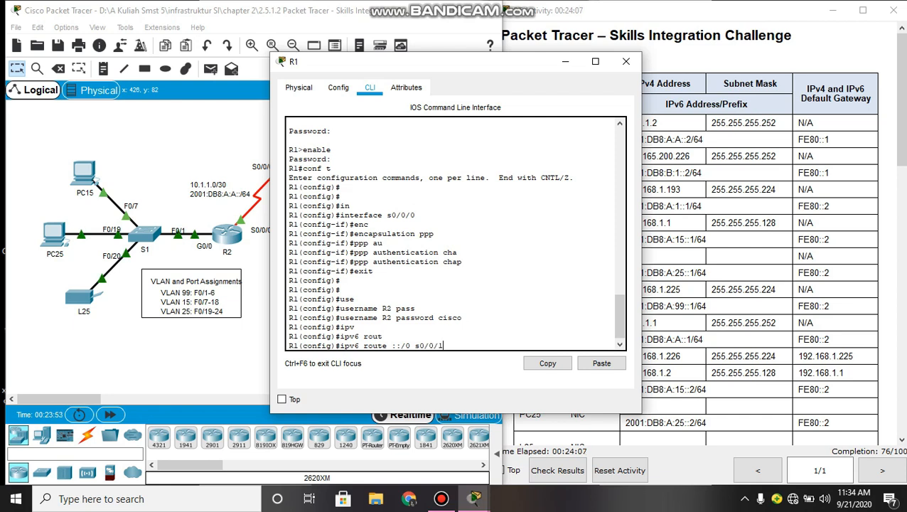
key("Return")
type("ip")
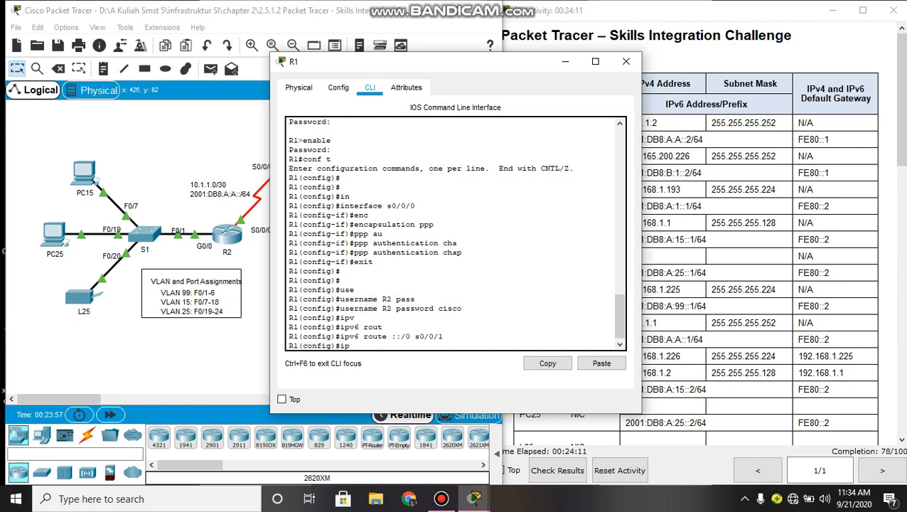
type(" rou")
key("Tab")
type("te")
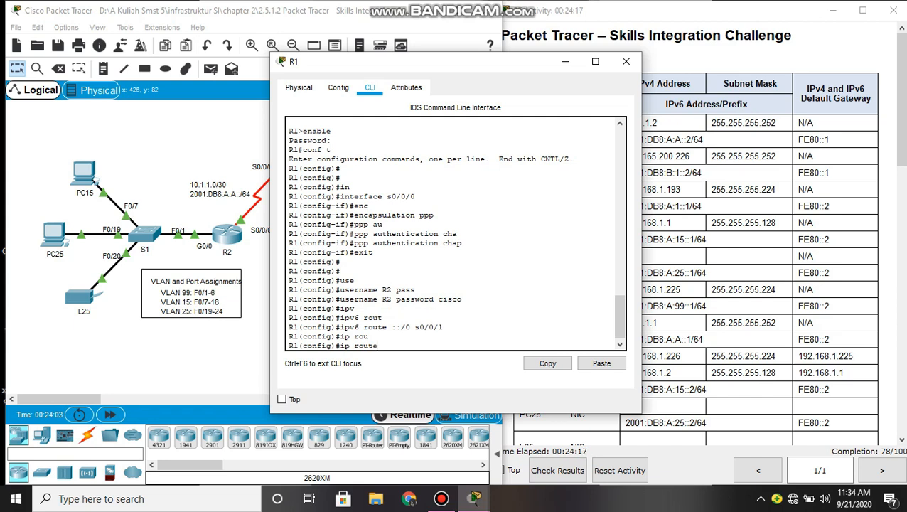
type(" 0")
type(".0.0.0")
type(" 0.0.0.0")
type(".0")
type(" s0")
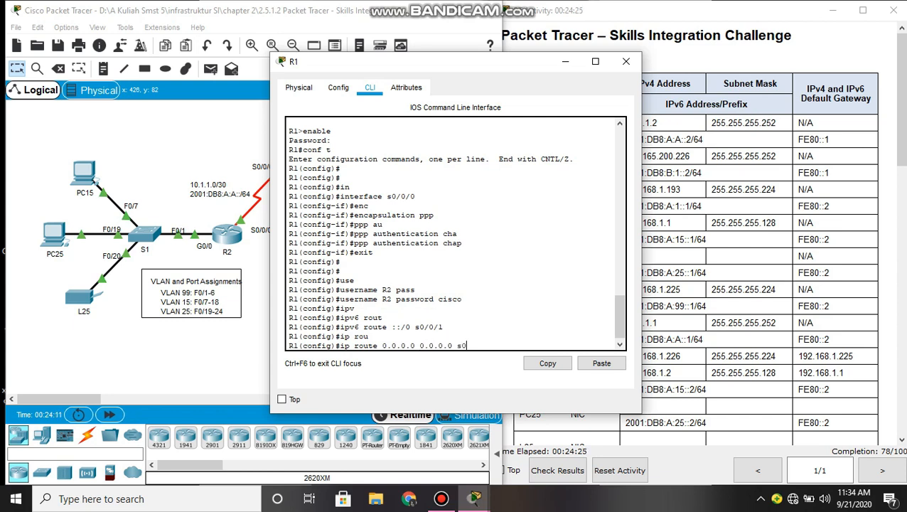
type("/0/1")
key("Return")
- Enable IPv6 unicast routing on R1
type("ipv")
key("Tab")
type("un")
key("Tab")
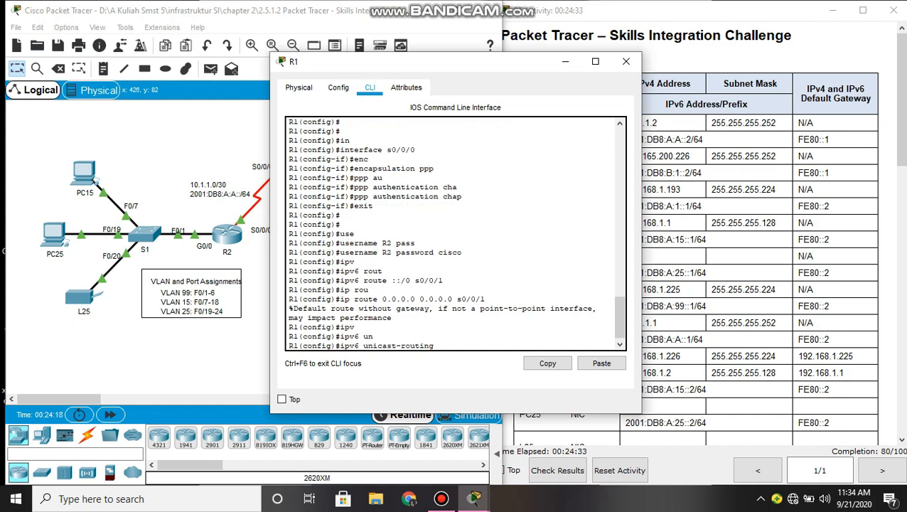
key("Return")
key("Return")
key("Return")
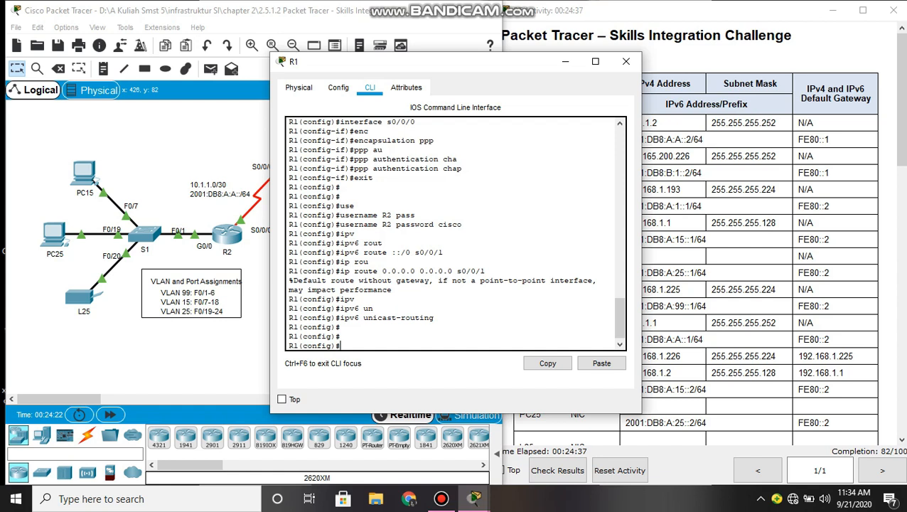
- Start OSPF process 1 on R1 with router ID 1.1.1.1
type("rou")
key("Tab")
type("os")
key("Tab")
type("1")
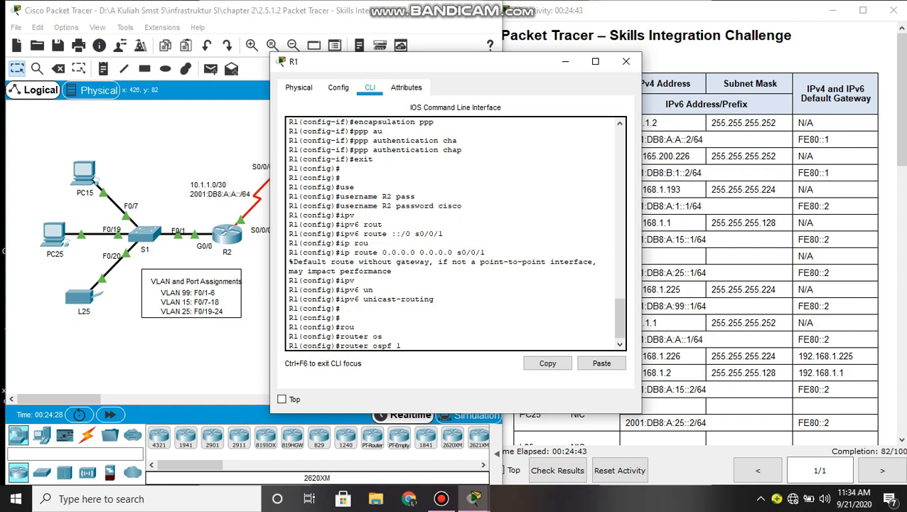
key("Return")
type("rou")
key("Tab")
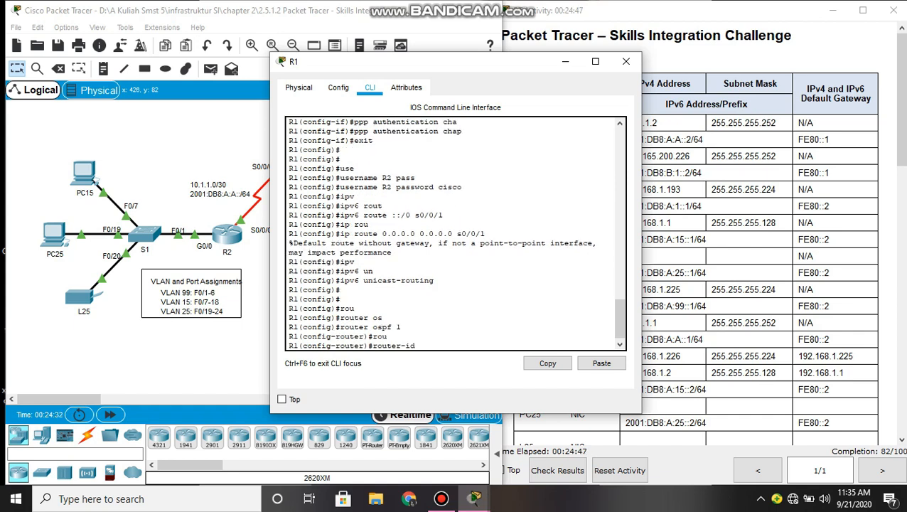
type("1.1.1.1")
key("Return")
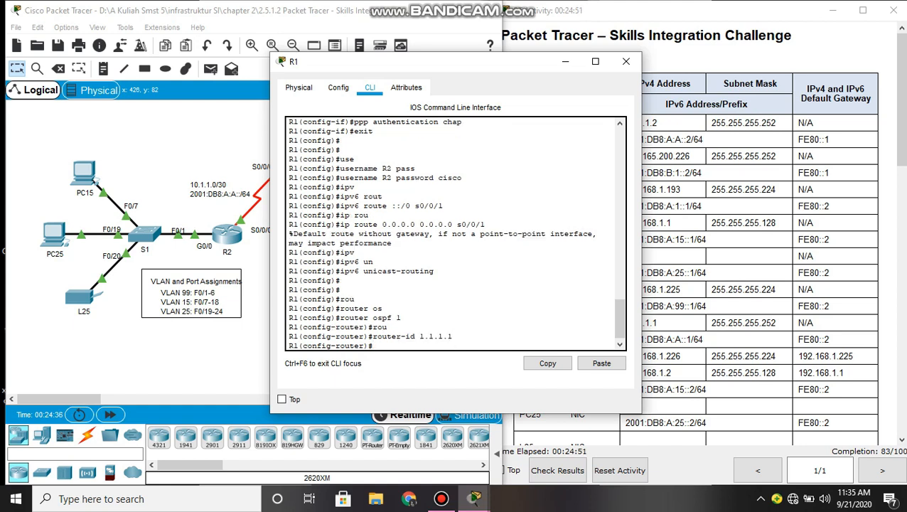
- Log adjacency changes and advertise network 10.1.1.0 0.0.0.3 in area 0
type("log")
key("Tab")
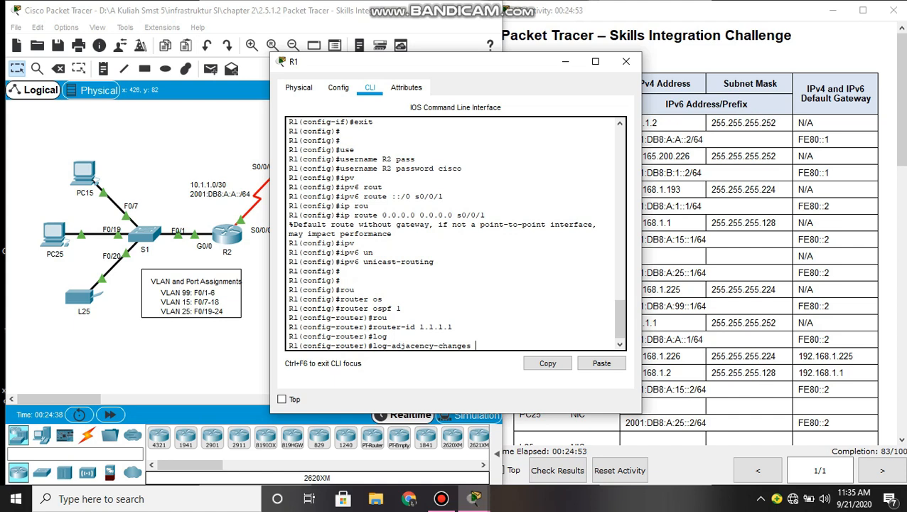
key("Return")
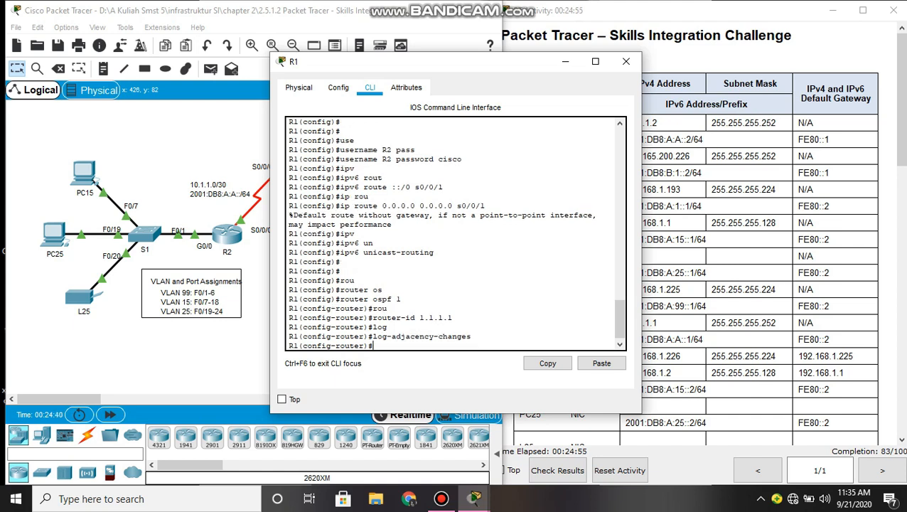
type("net")
key("Tab")
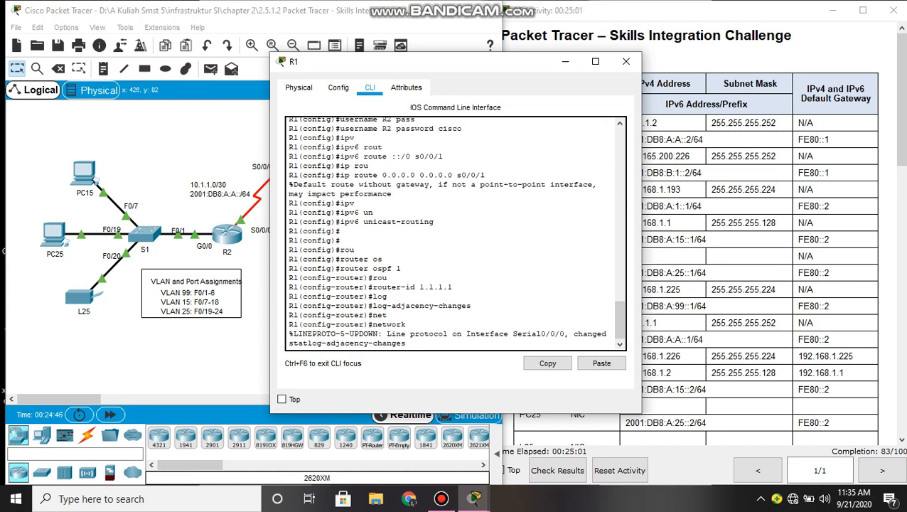
key("Return")
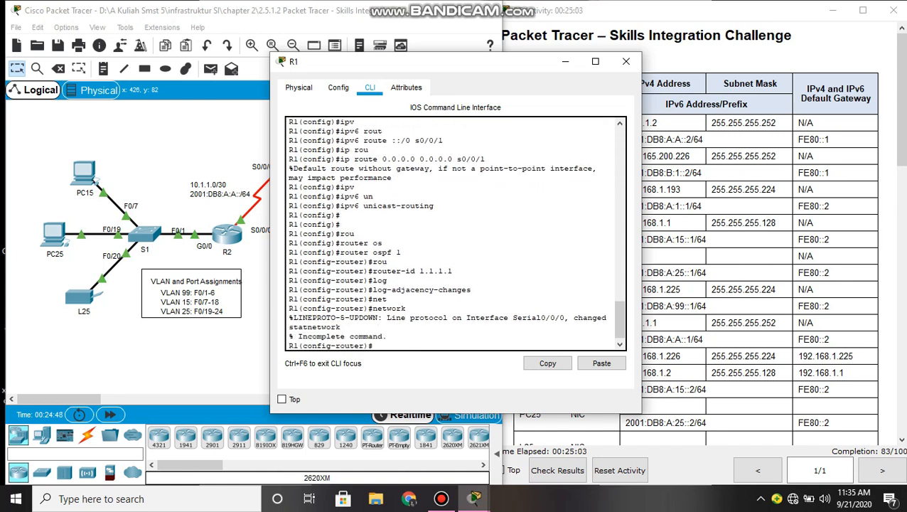
key("Return")
key("Return")
type("net")
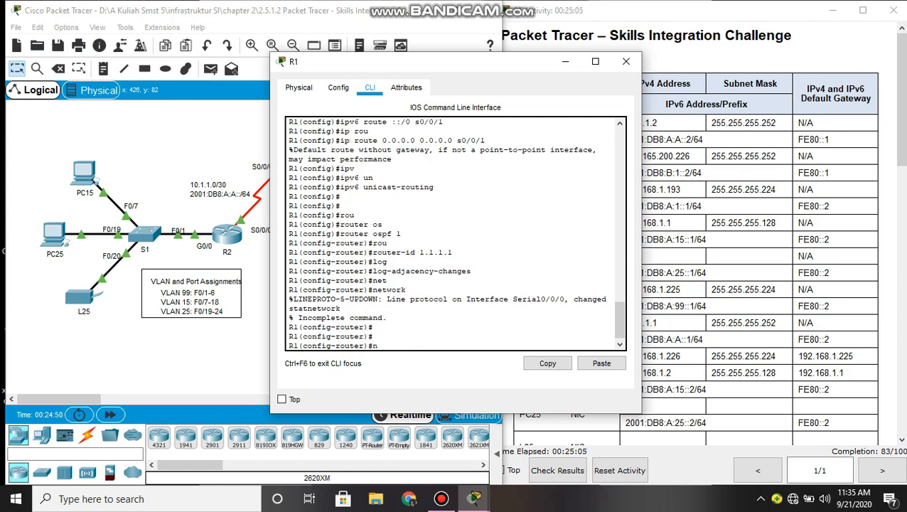
key("Tab")
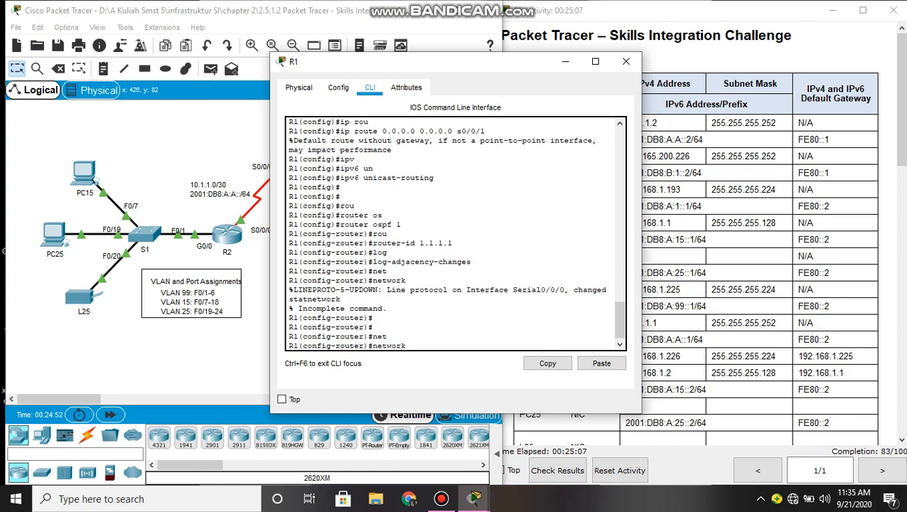
type("10.1.1.0 0.0.0.3 are")
key("Tab")
type("0")
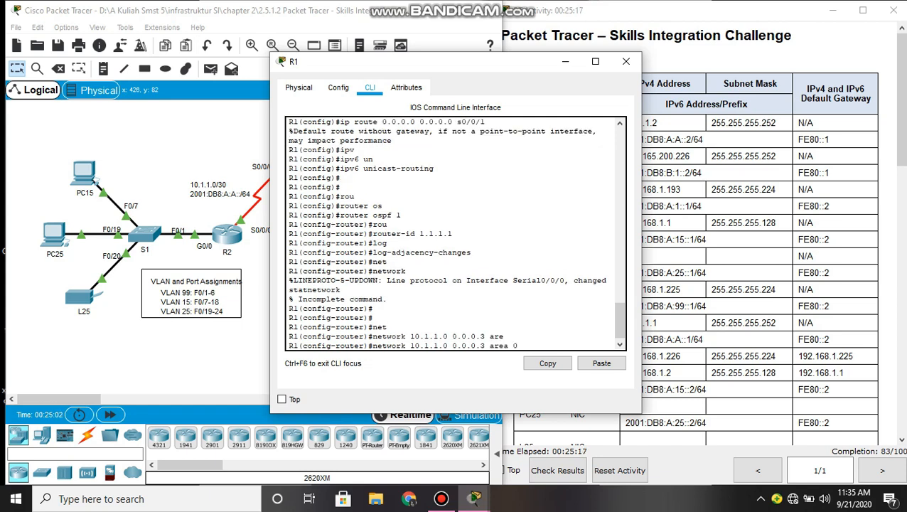
key("Return")
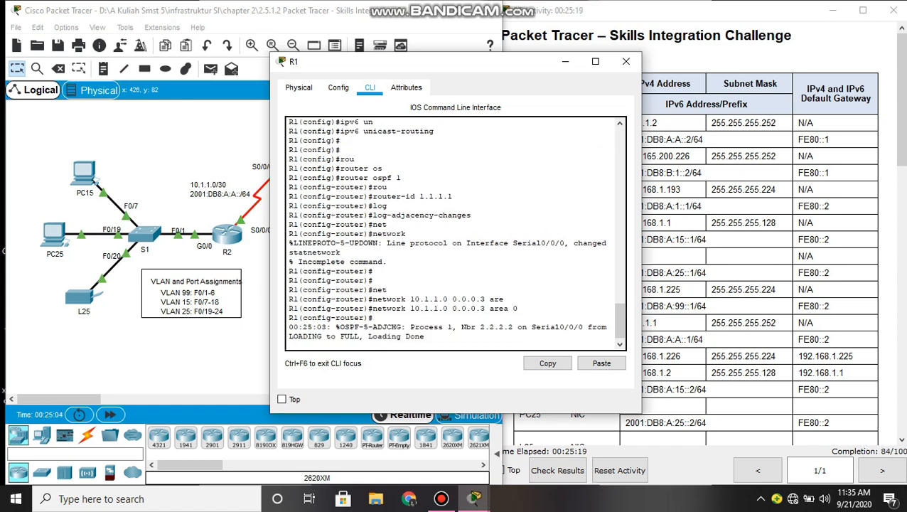
- Originate a default route into OSPF and exit router configuration
type("def")
key("Tab")
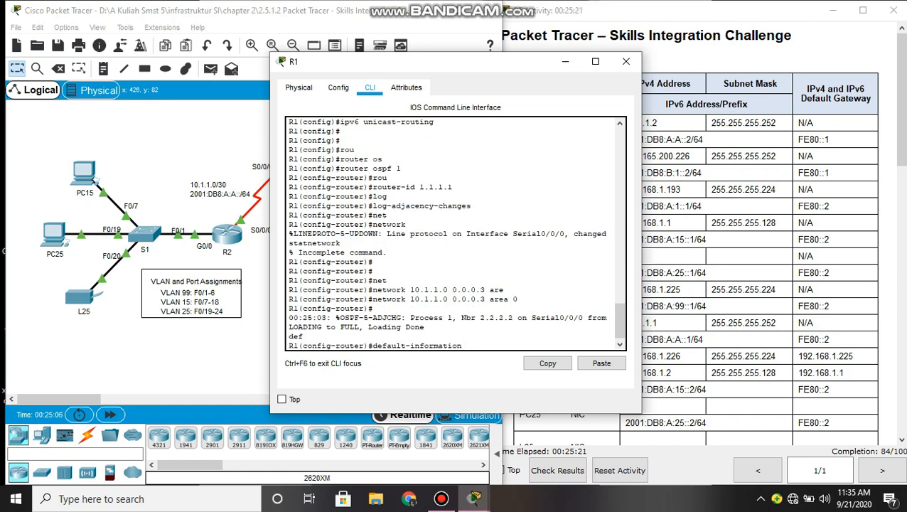
type("o")
key("Tab")
key("Return")
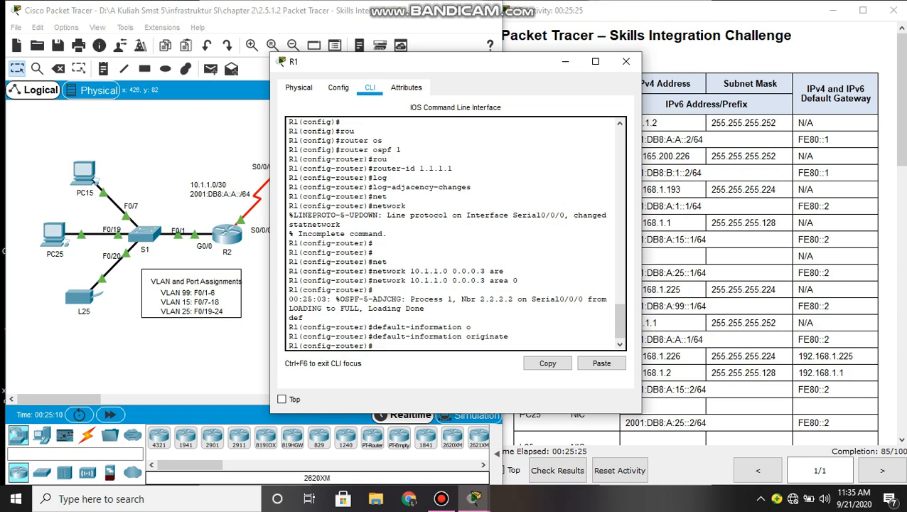
key("Return")
key("Return")
key("Return")
key("Return")
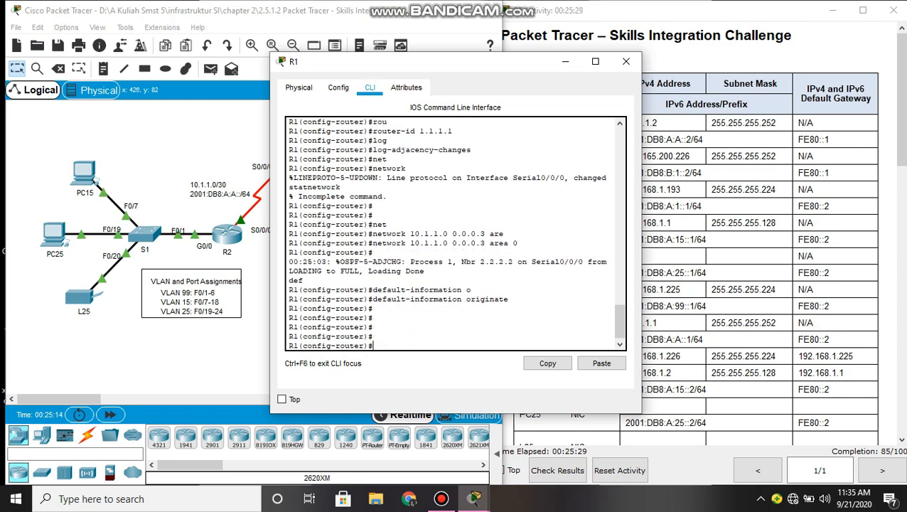
type("ipv")
key("Tab")
key("BackSpace")
key("BackSpace")
key("BackSpace")
type("exi")
key("Tab")
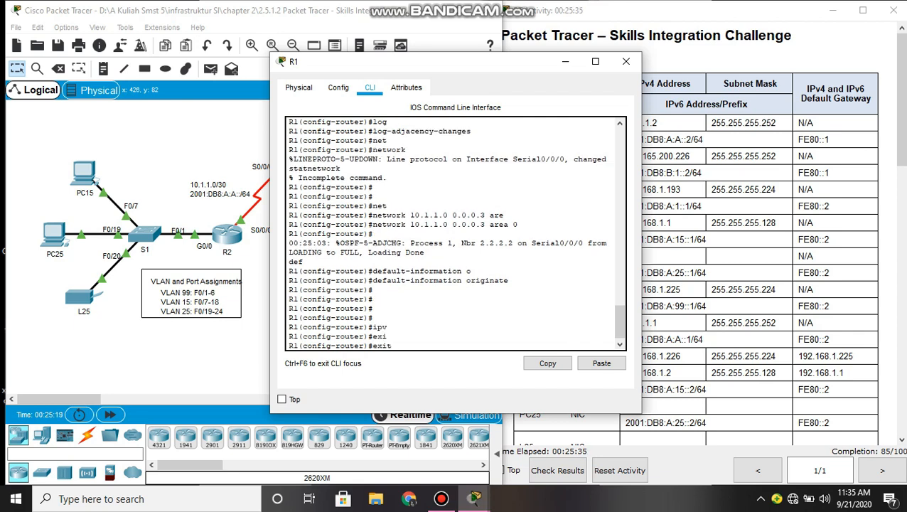
key("Return")
key("Return")
- Start IPv6 OSPF process 1 on R1 with router ID 1.1.1.1 and adjacency-change logging
type("ipv")
key("Tab")
type("6")
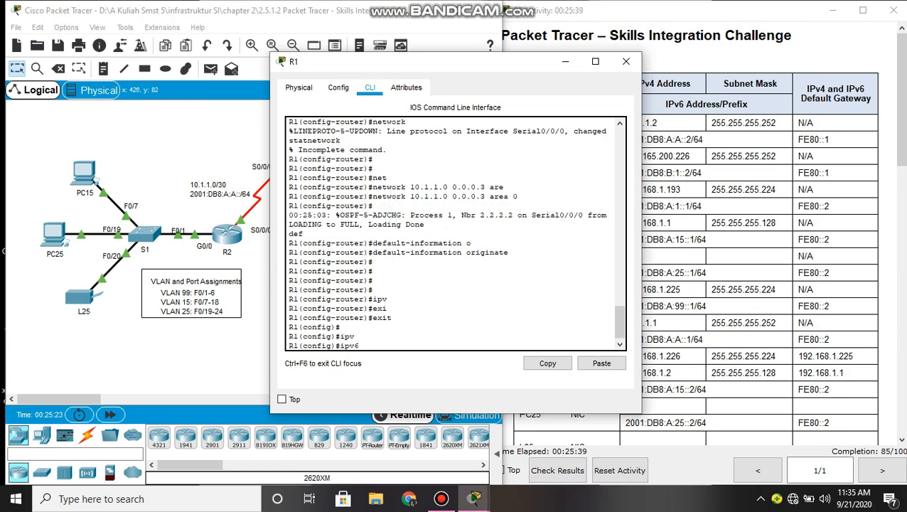
type(" rou")
key("Tab")
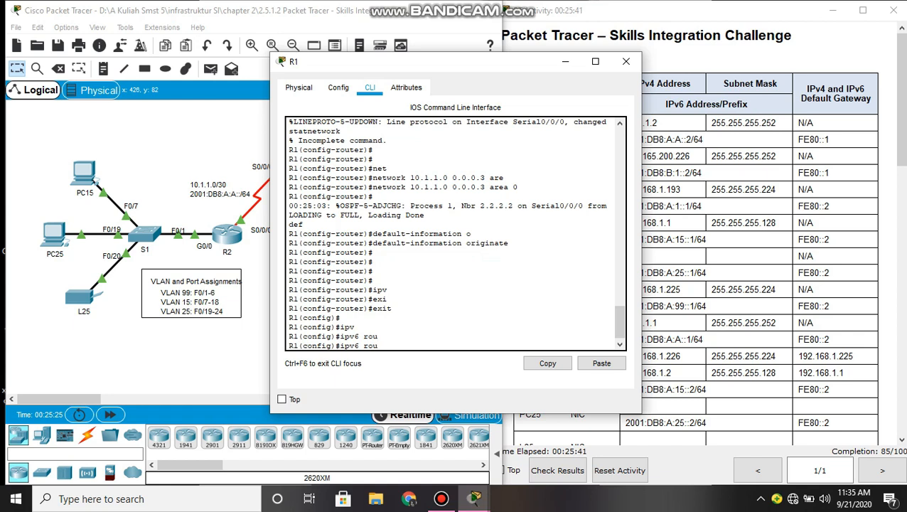
type("ter os")
key("Tab")
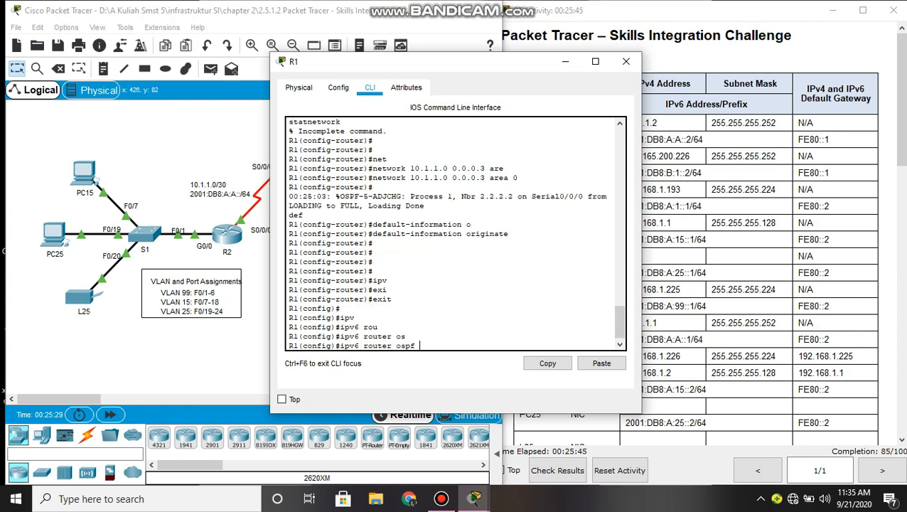
key("Return")
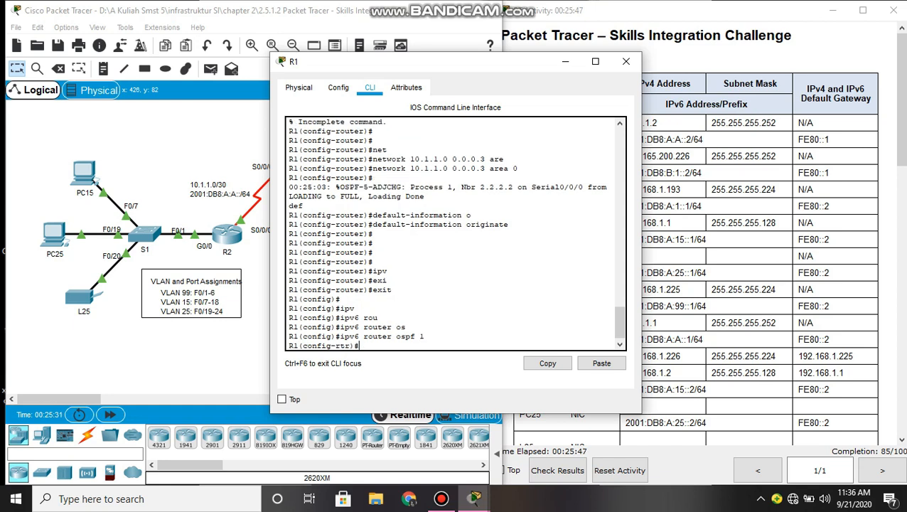
type("rou")
key("Tab")
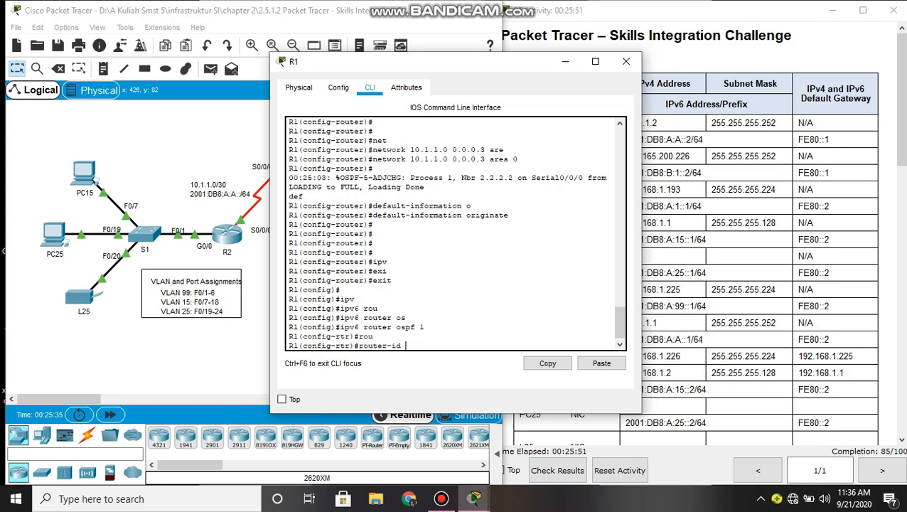
type("1.1.1.1")
key("Return")
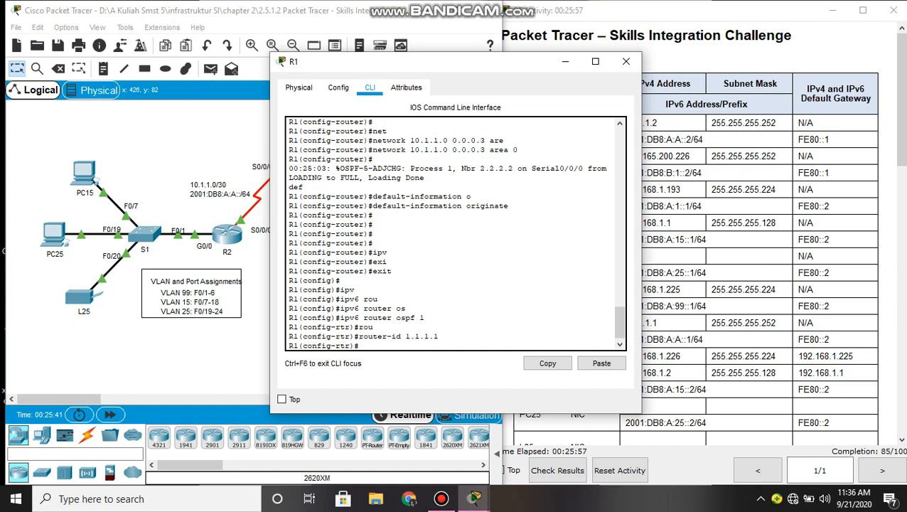
type("lo")
key("Tab")
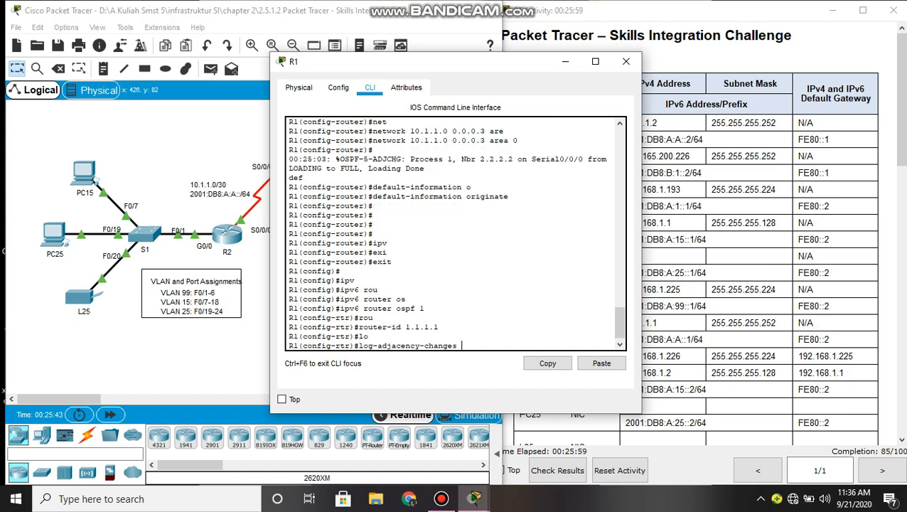
key("Return")
key("Return")
key("Return")
key("Return")
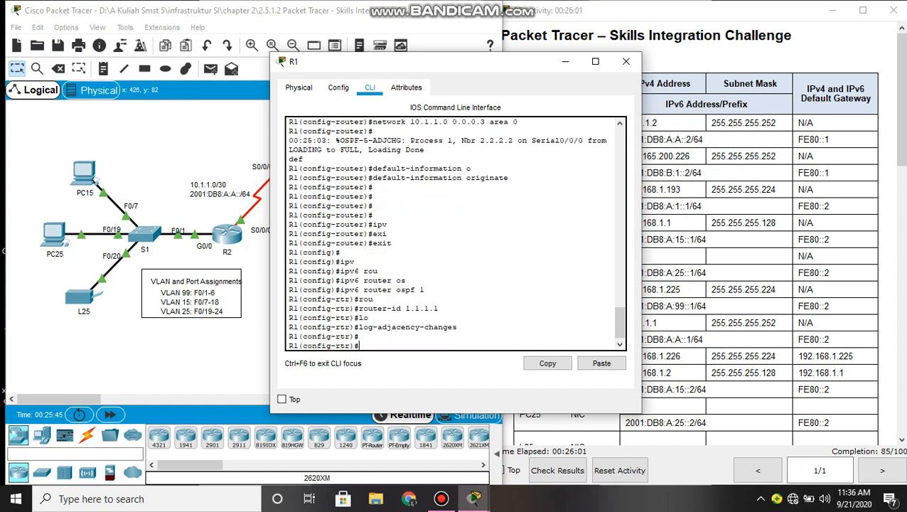
- Enable OSPFv3 process 1 in area 0 on interface S0/0/0
type("int")
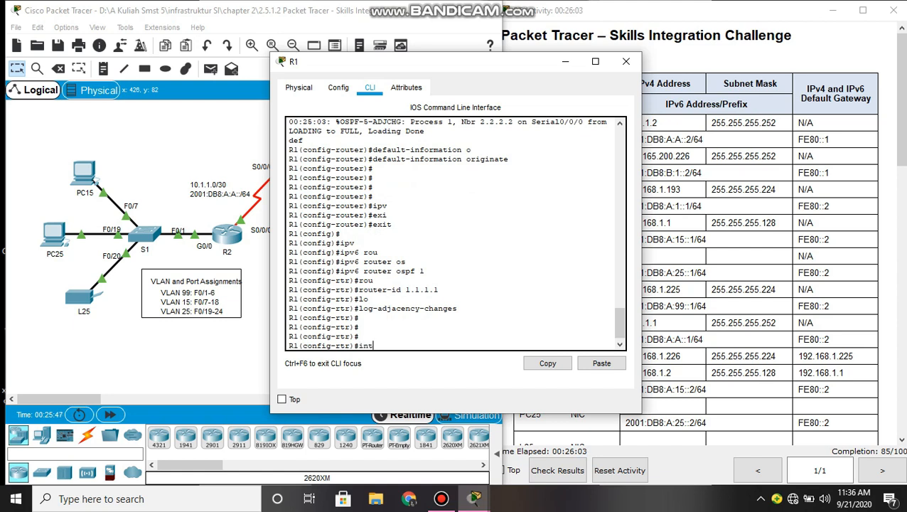
type(" s0/0/0")
key("Return")
type("ipv")
key("Tab")
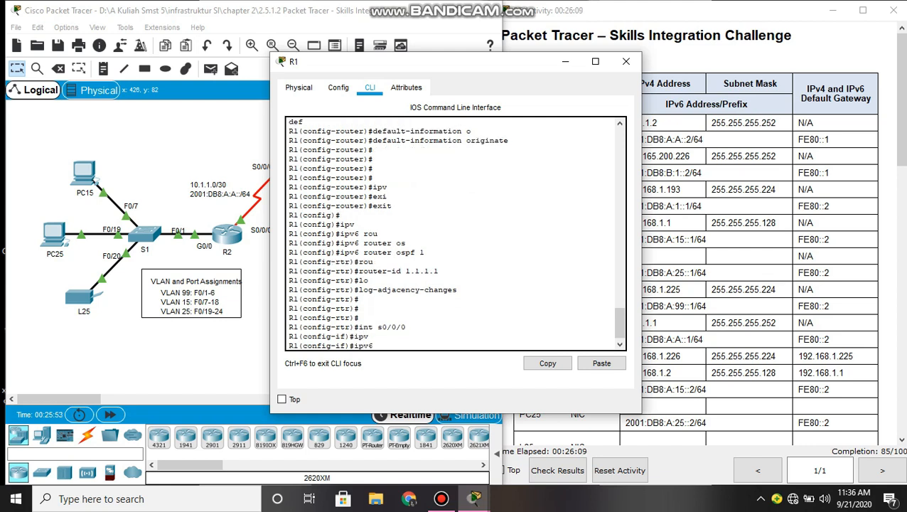
type("os")
key("Tab")
type("1")
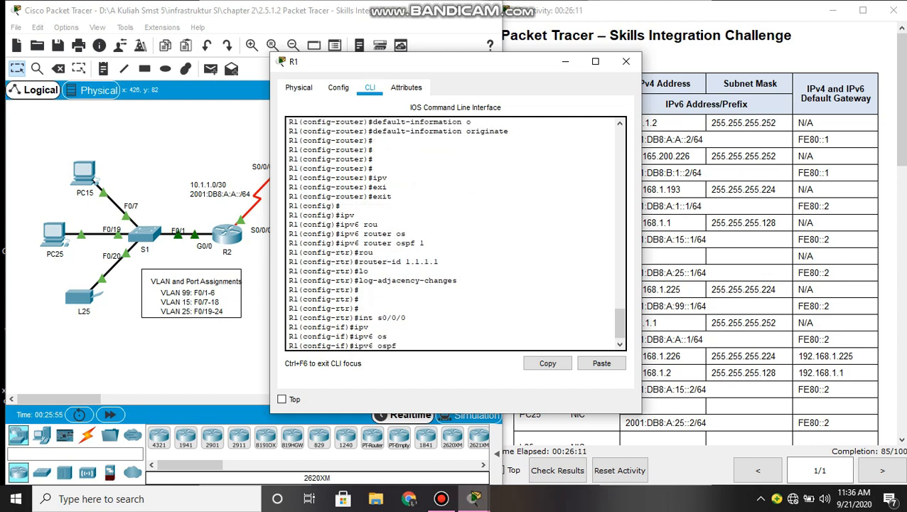
type(" are")
key("Tab")
type("0")
key("Return")
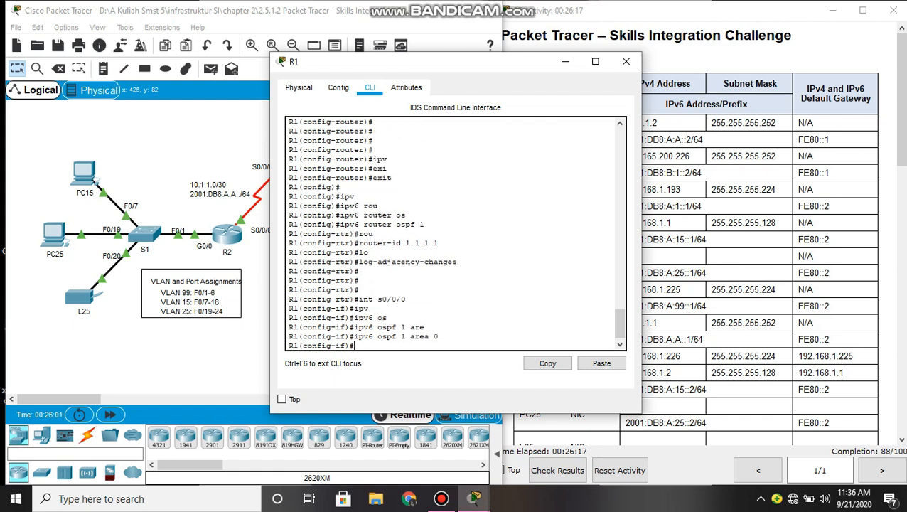
- Exit configuration mode and save R1's running configuration with write memory
type("end")
key("Return")
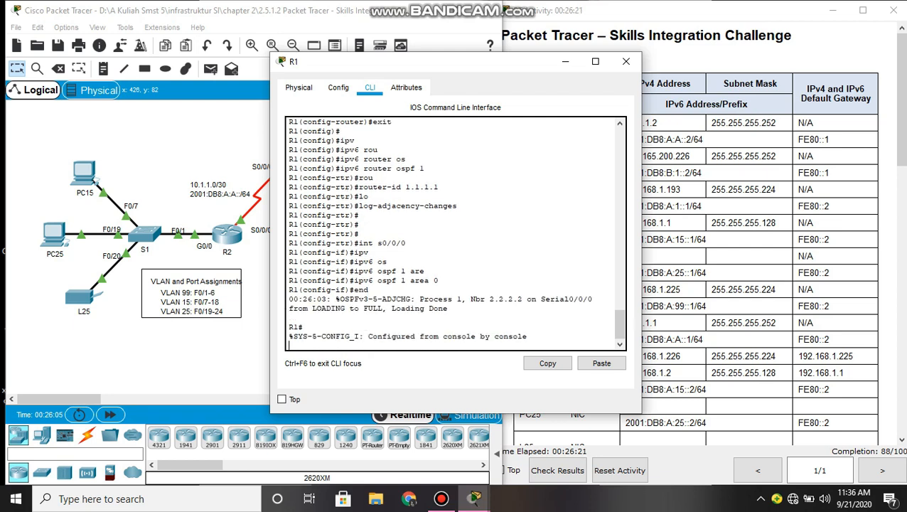
key("Return")
key("Return")
key("Return")
type("wri")
key("Tab")
type("mem")
key("Tab")
key("Return")
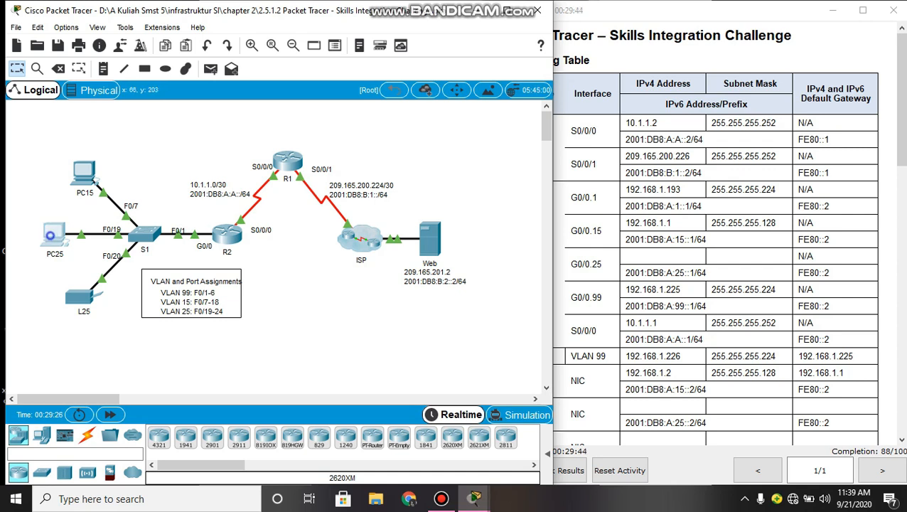
- Open PC25's Desktop IP Configuration after dismissing the Config-locked warning
left_click(54, 235)
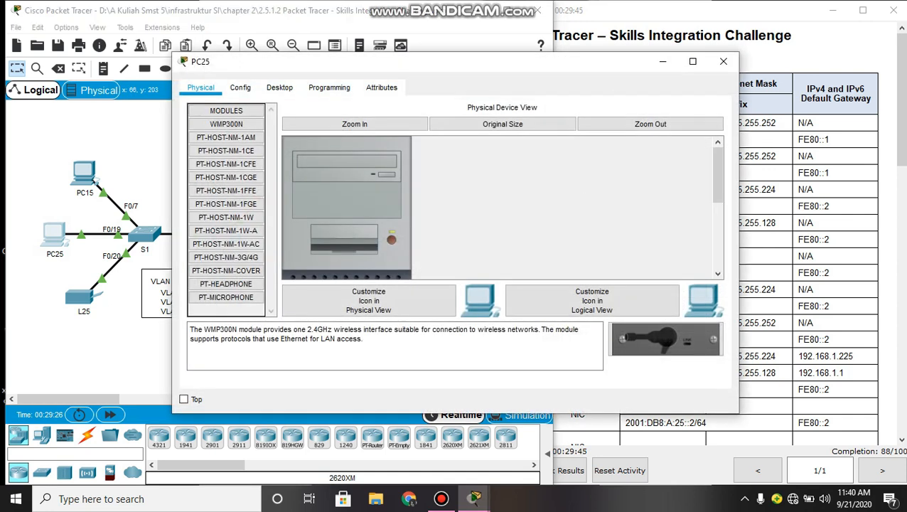
left_click(238, 87)
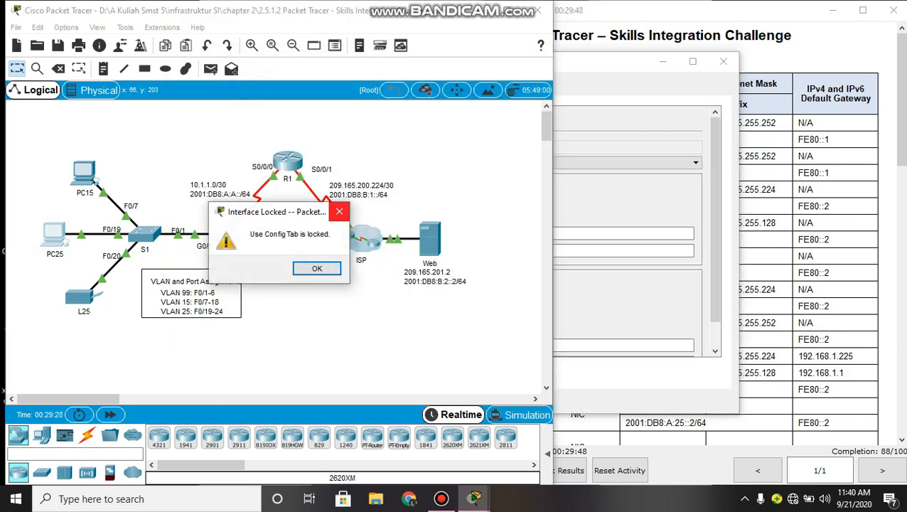
left_click(339, 211)
left_click(594, 175)
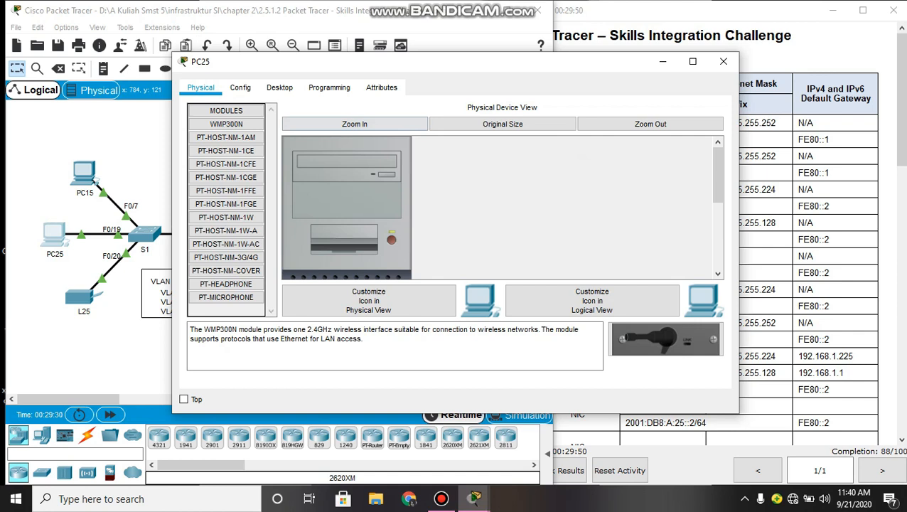
left_click(279, 87)
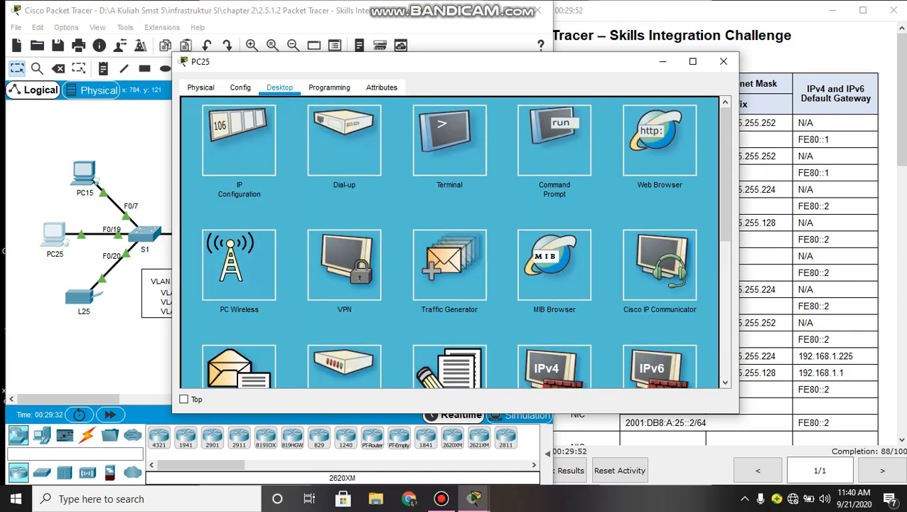
left_click(239, 140)
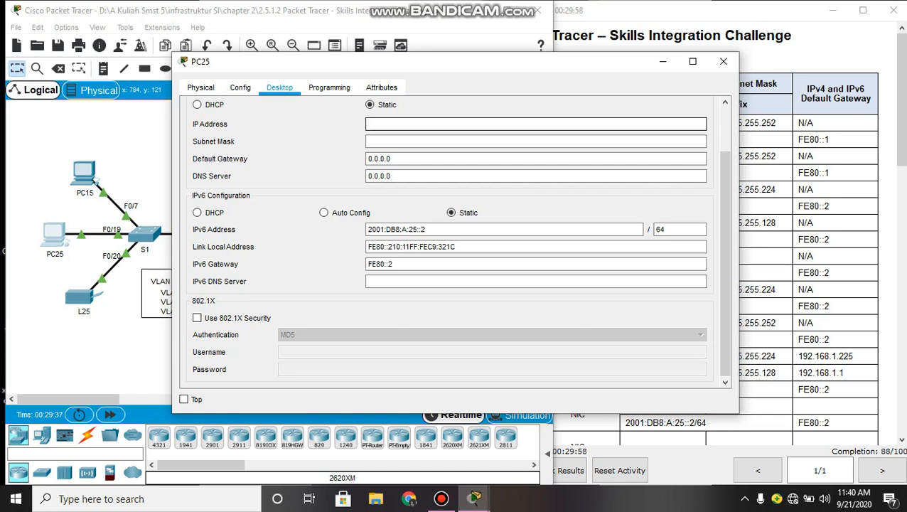
type("192.168.1.130")
- Enter PC25's IPv4 address 192.168.1.130 with subnet mask 255.255.255.192
left_click(432, 141)
key("BackSpace")
type("192")
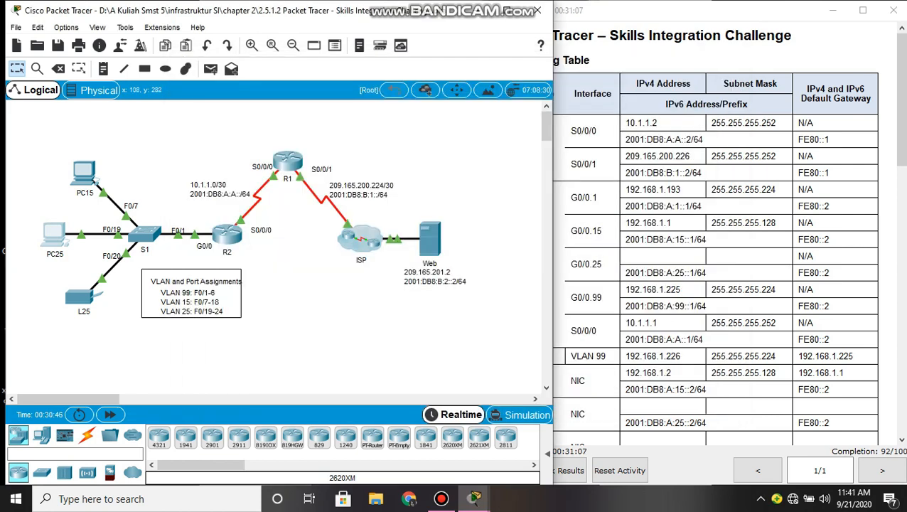
left_click(80, 296)
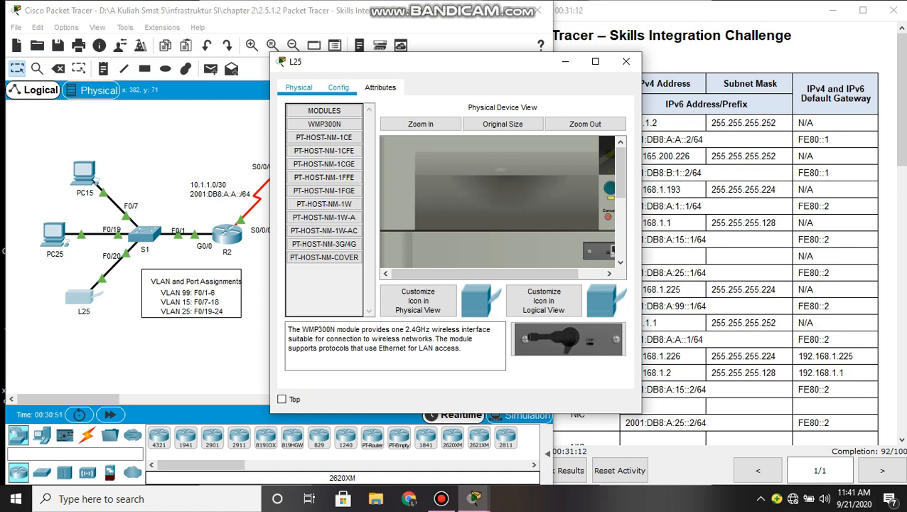
- Give L25's FastEthernet0 the address 192.168.1.190 and mask 255.255.255.192
left_click(339, 87)
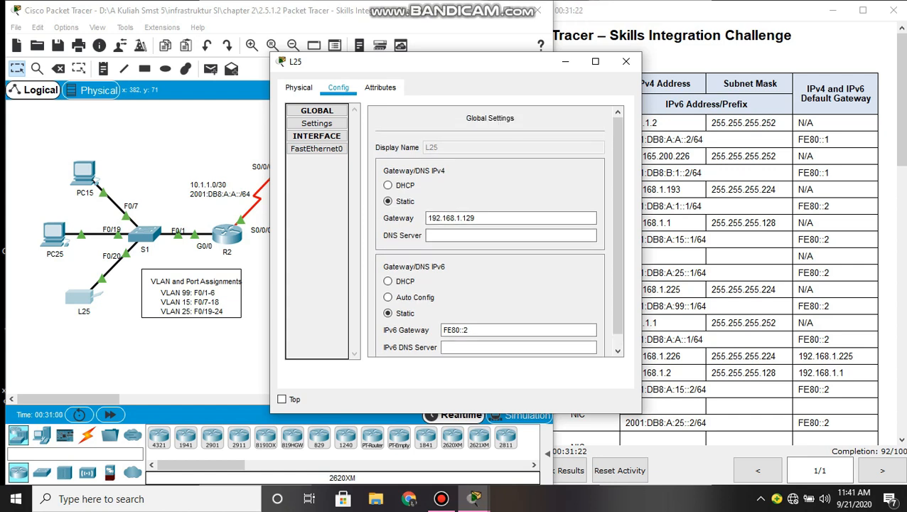
left_click(317, 122)
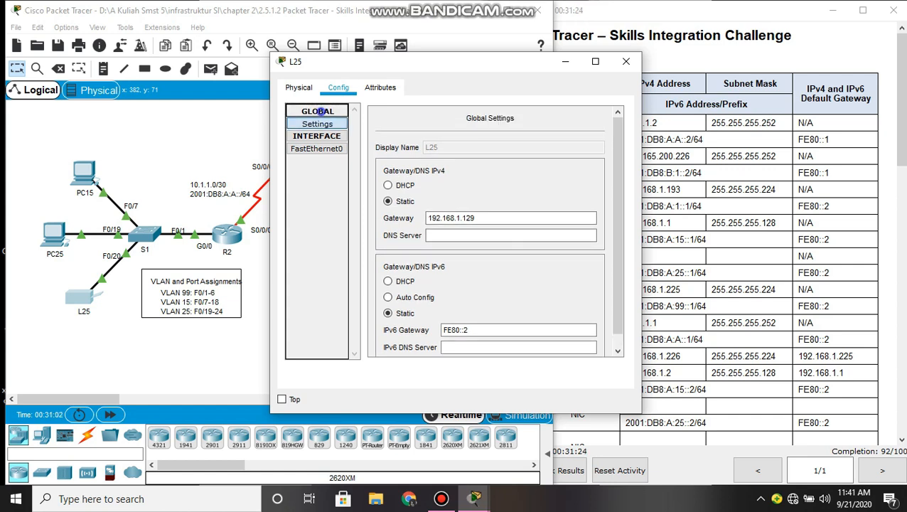
left_click(317, 148)
left_click(519, 216)
type("192.168.1.190")
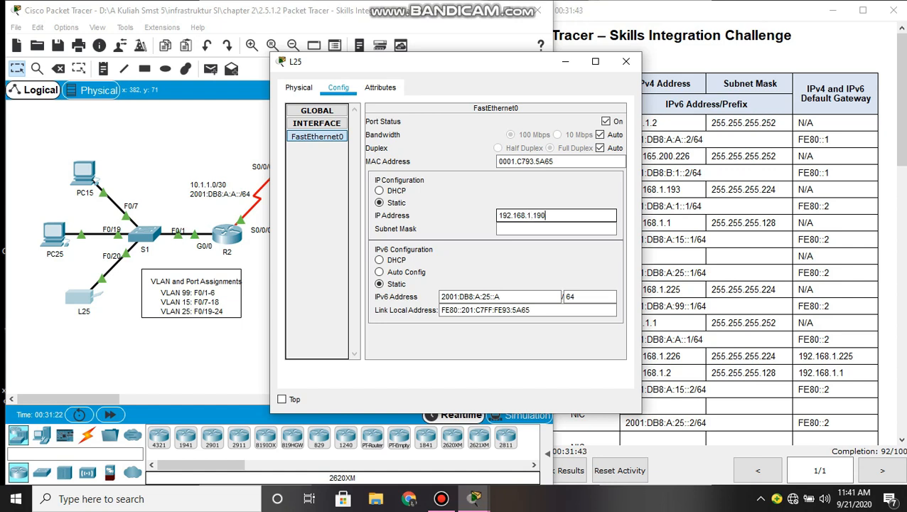
left_click(517, 228)
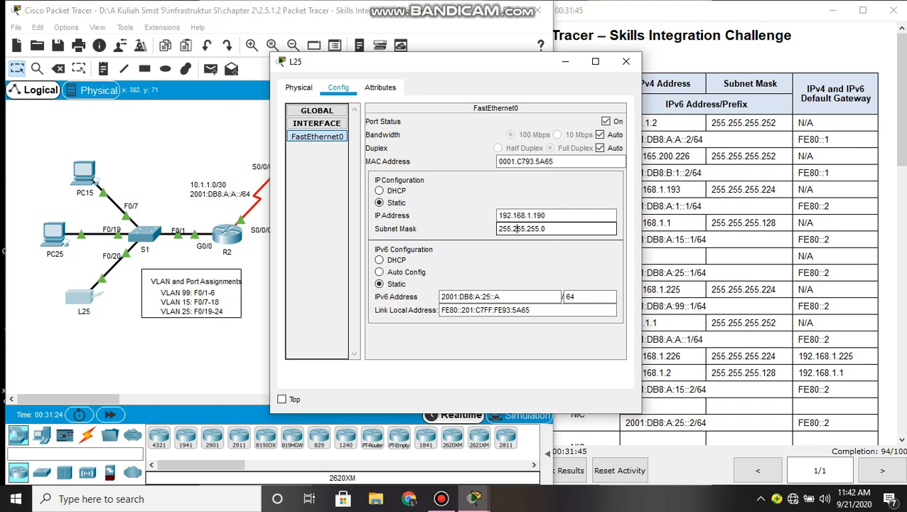
left_click(552, 229)
key("BackSpace")
type("192")
key("Return")
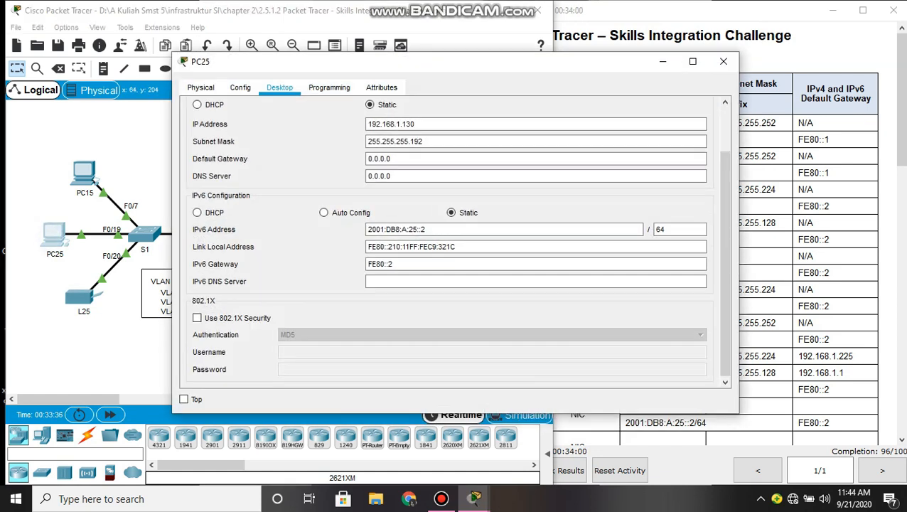
- Replace PC25's 0.0.0.0 default gateway with 192.168.1.129, then close its IP settings and window
triple_click(410, 158)
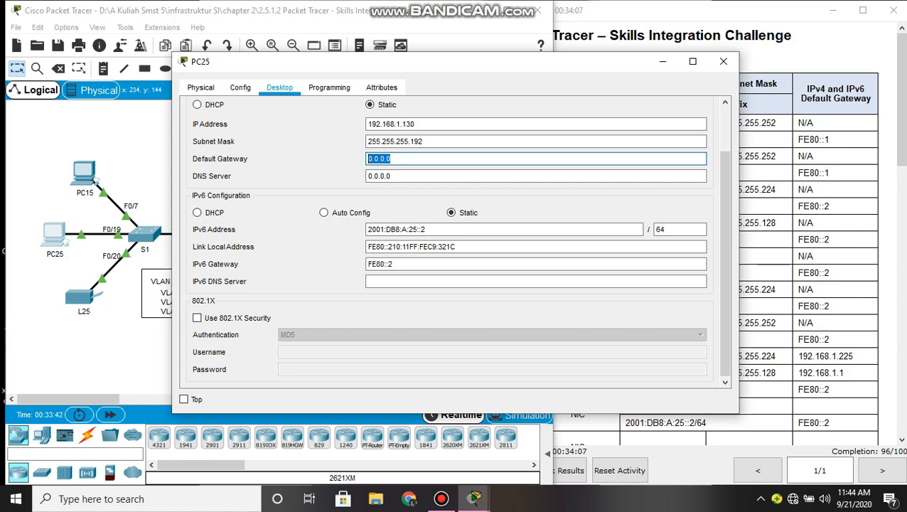
type("192.168.1.12")
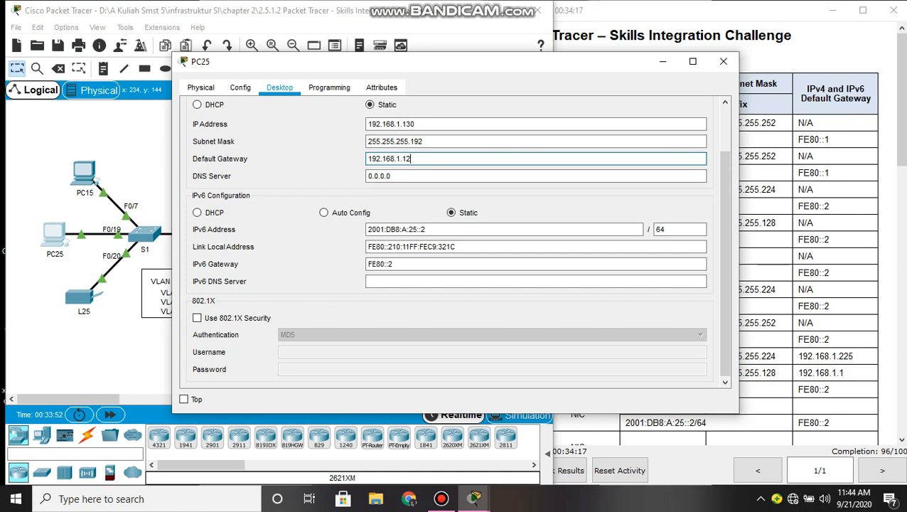
key("Return")
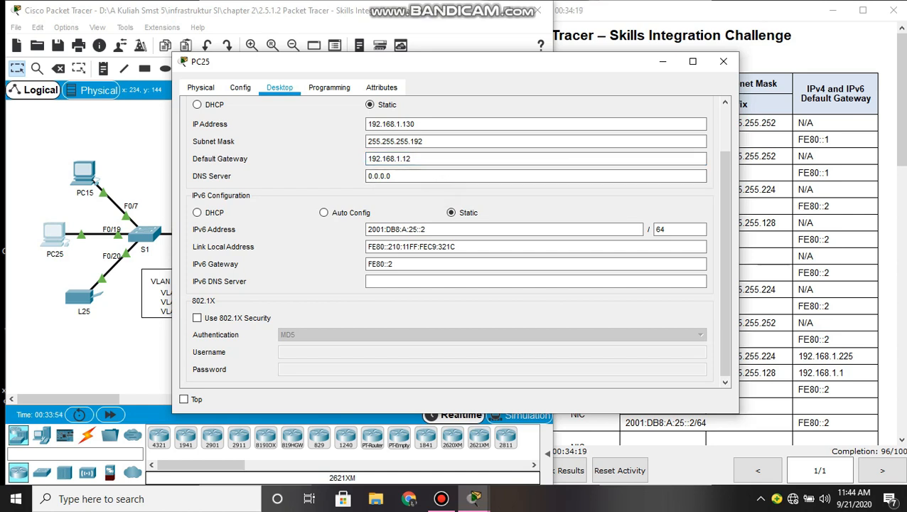
left_click(412, 159)
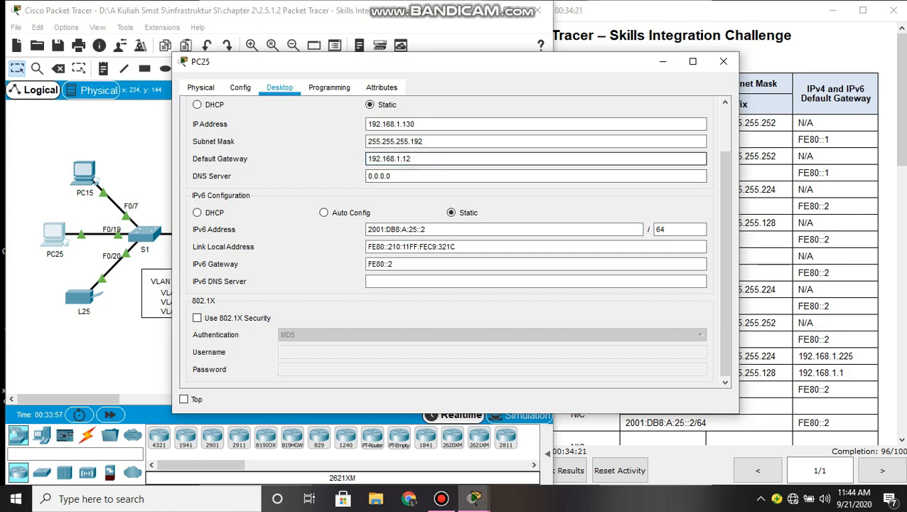
type("9")
key("Return")
scroll(448, 241, "up", 2)
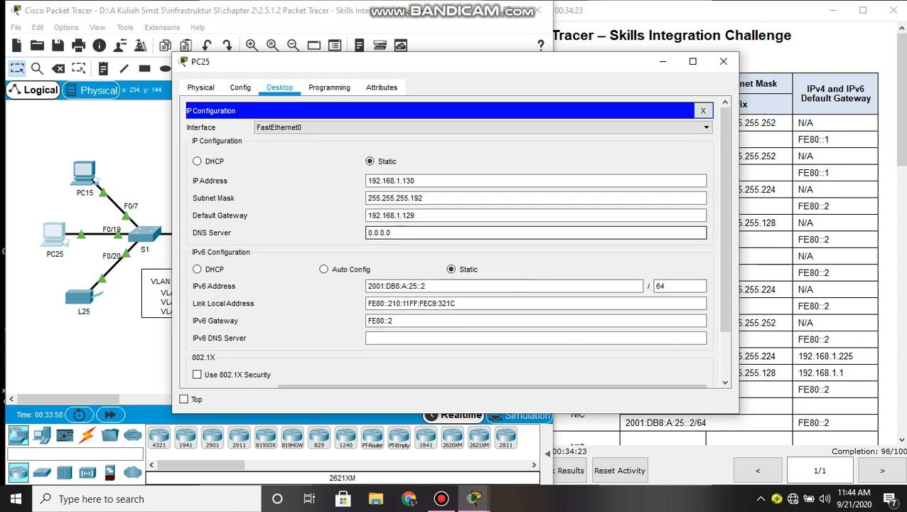
left_click(703, 110)
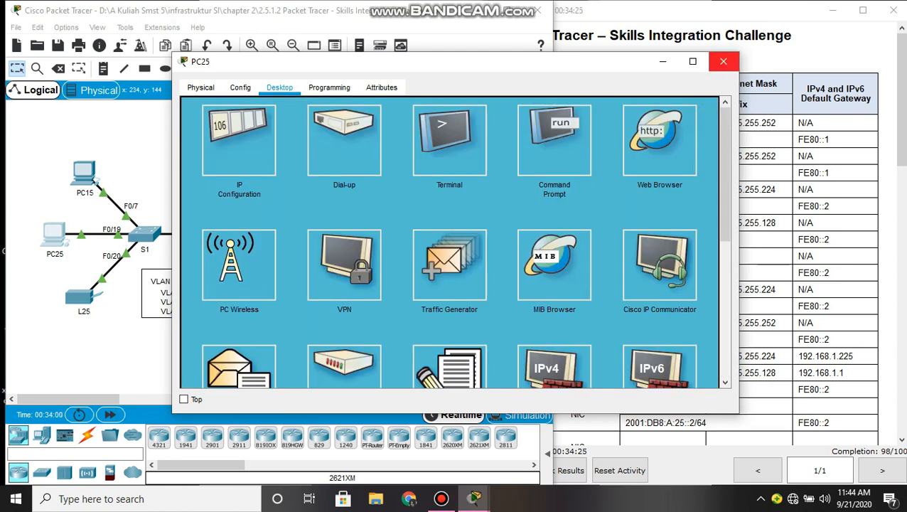
left_click(723, 62)
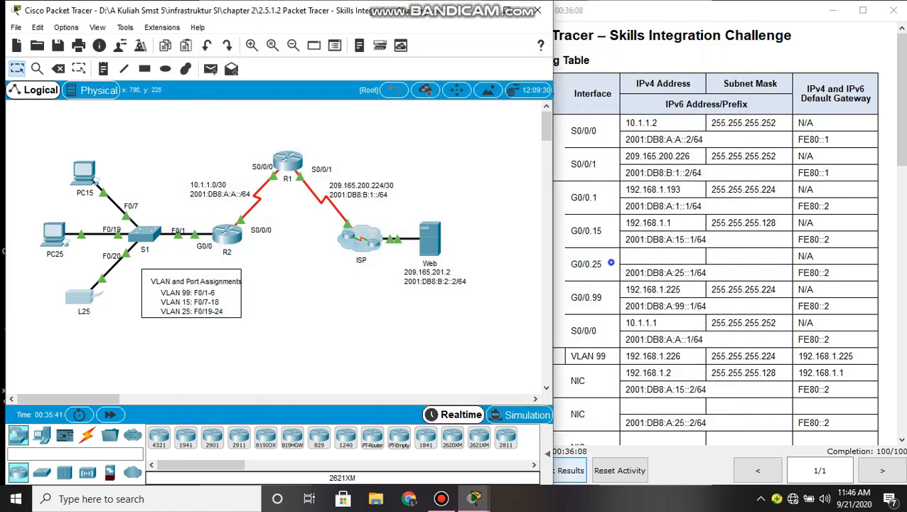
- Bring the activity results window forward to confirm 100/100 completion, then open the screen recorder
left_click(557, 470)
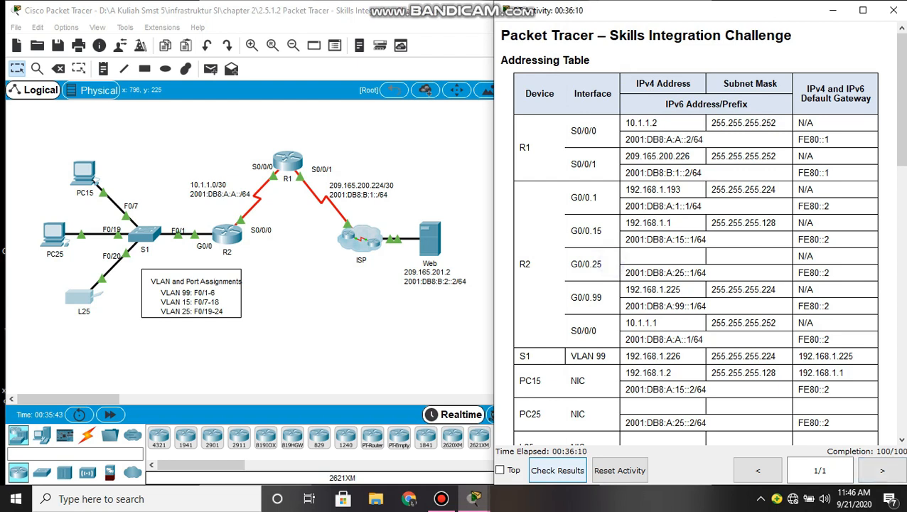
left_click(450, 178)
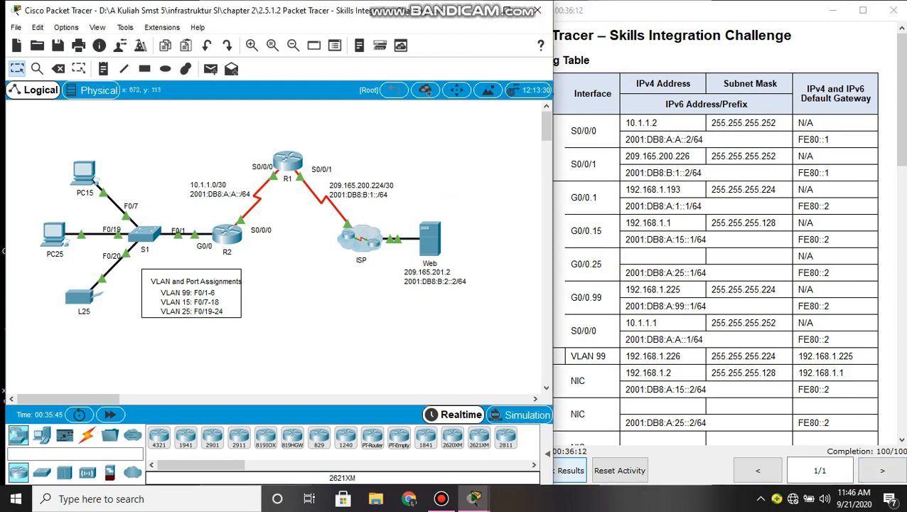
key("alt+Tab")
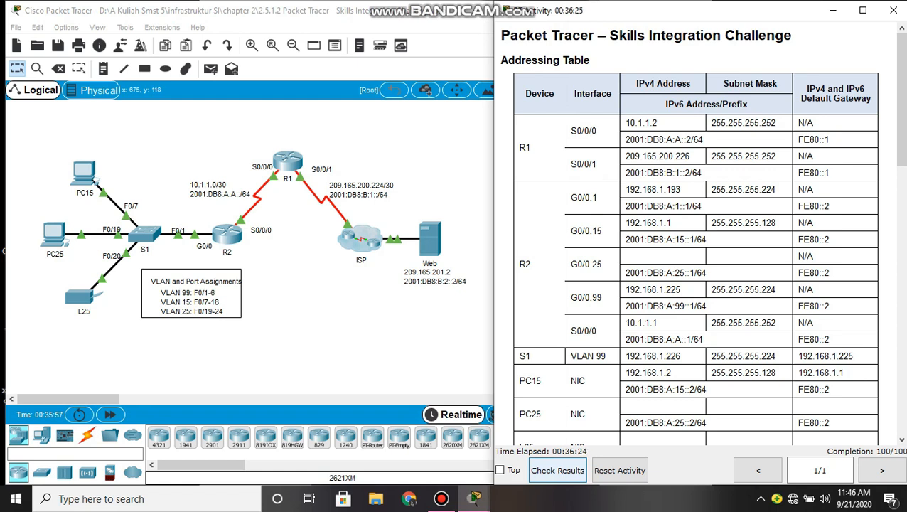
left_click(442, 498)
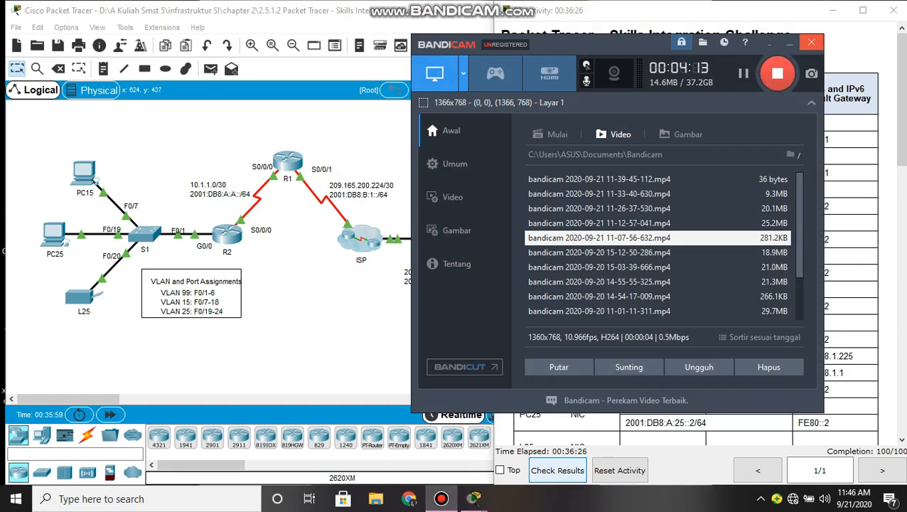